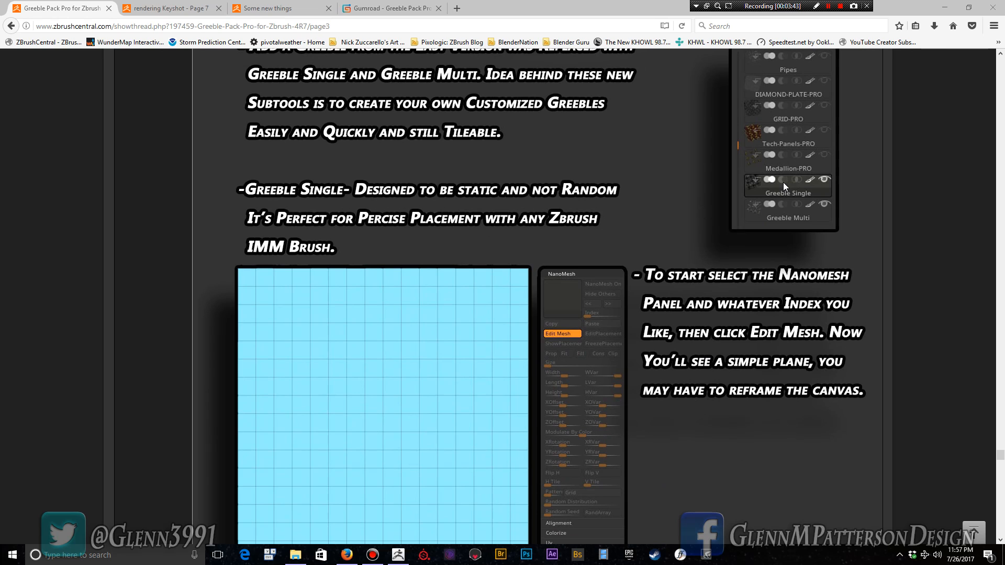
Examine the Greeble Single instructions in the forum post, from the NanoMesh Edit Mesh plane to the coloured, tiled greeble.
scroll(780, 186, down, 3)
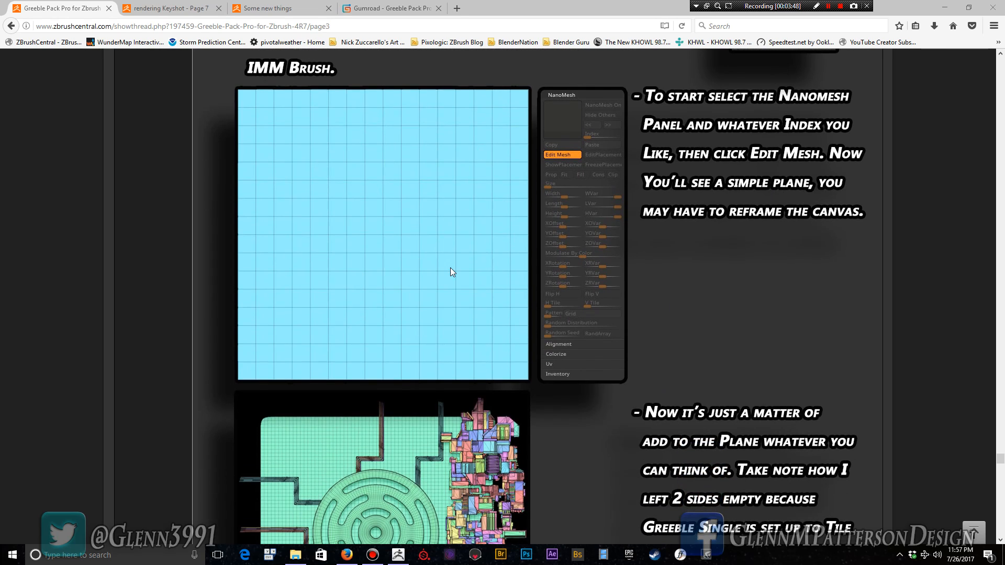
scroll(746, 317, down, 6)
scroll(744, 315, up, 6)
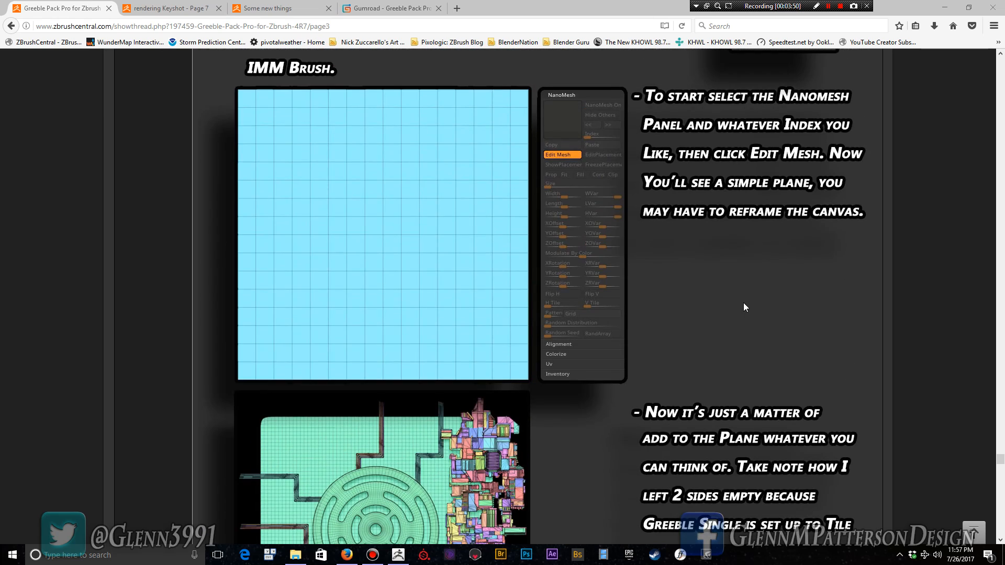
scroll(744, 308, down, 4)
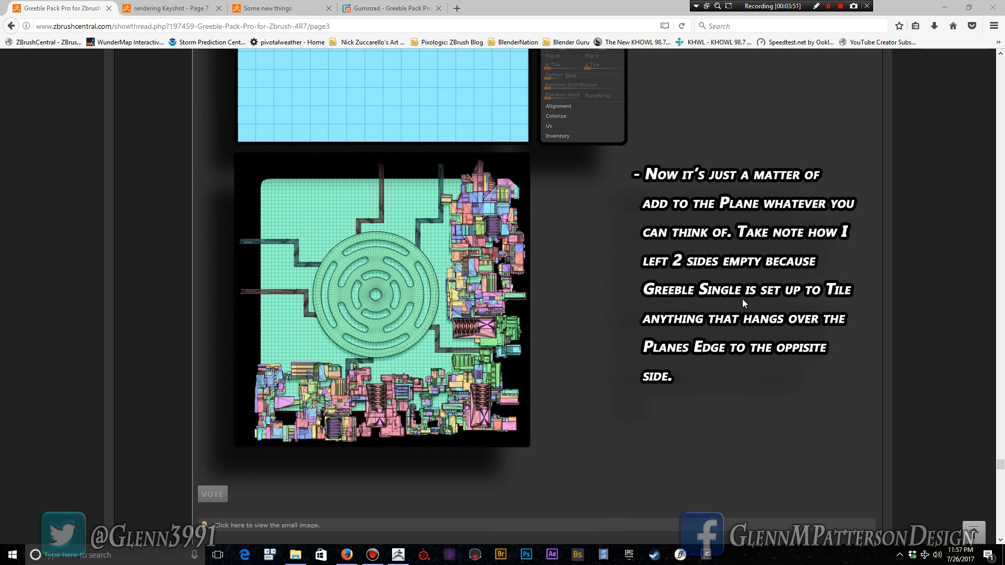
scroll(743, 300, up, 5)
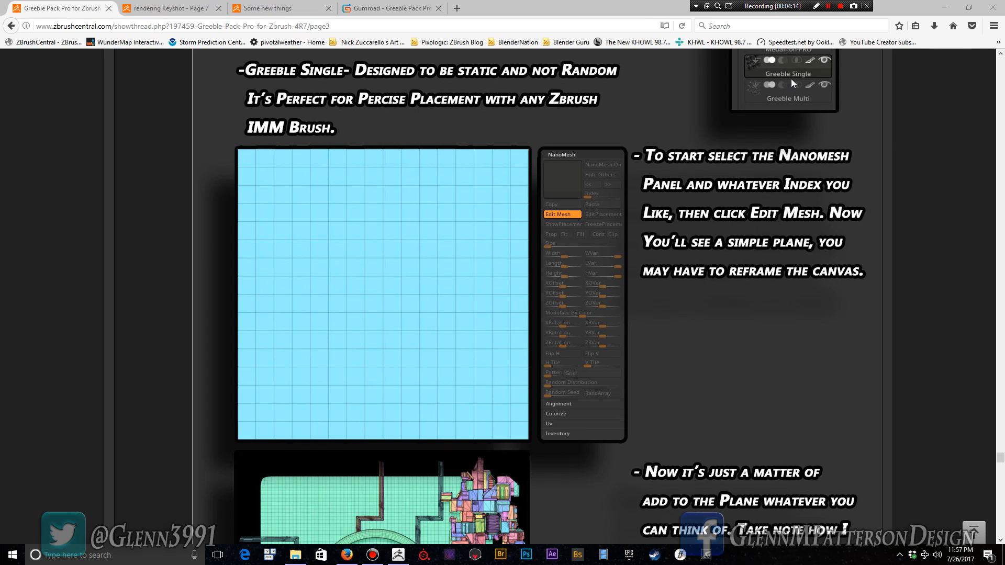
scroll(492, 314, down, 5)
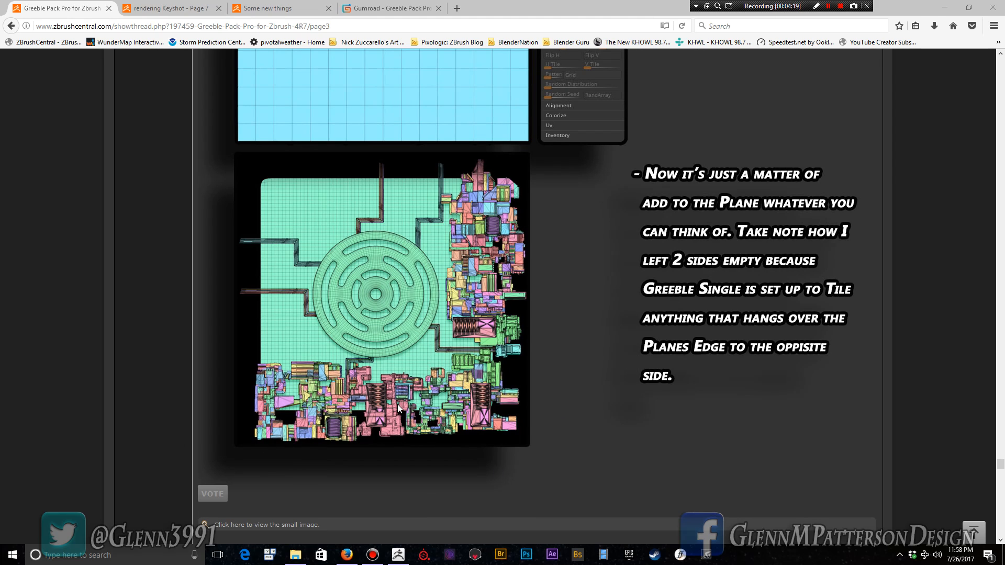
scroll(440, 334, down, 7)
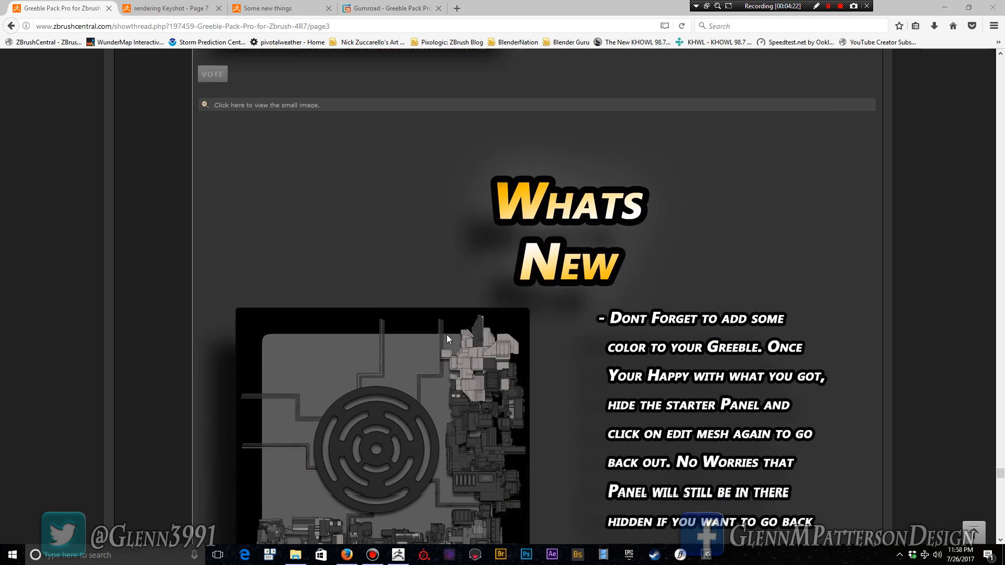
scroll(447, 337, down, 10)
scroll(447, 337, up, 2)
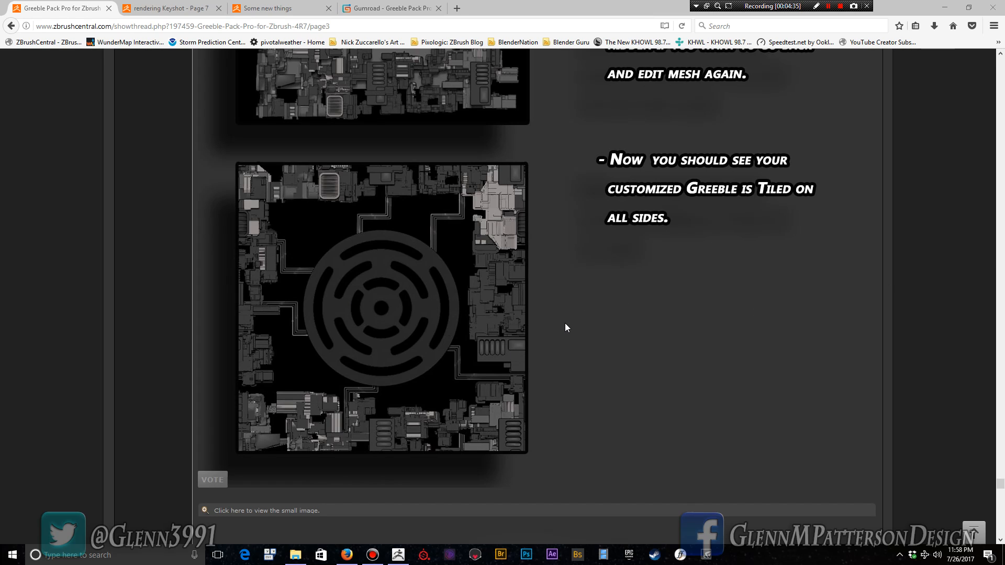
Read the Greeble Multi description in the What's New section and look over its sample greeble image.
scroll(567, 320, down, 10)
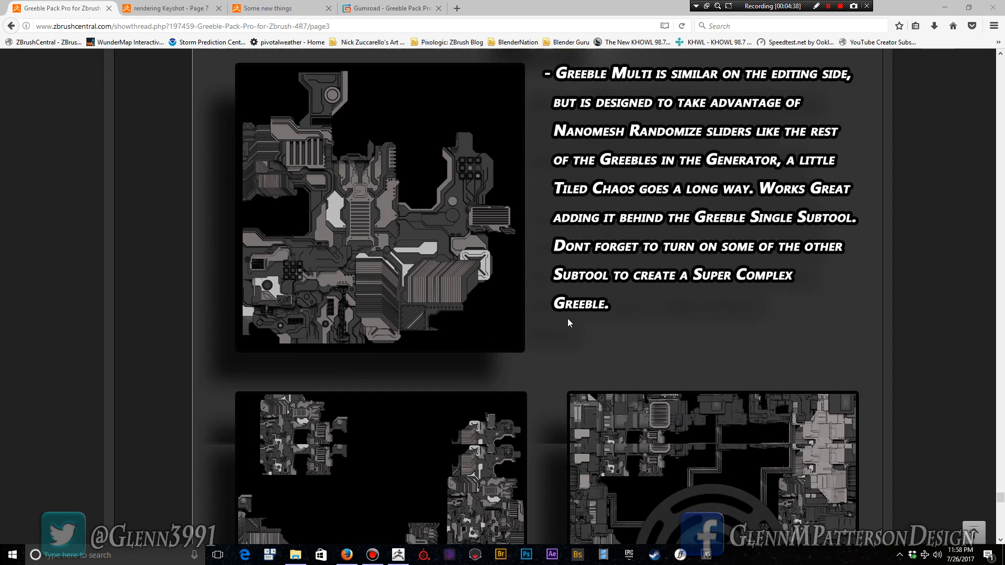
scroll(567, 318, up, 2)
scroll(567, 318, down, 1)
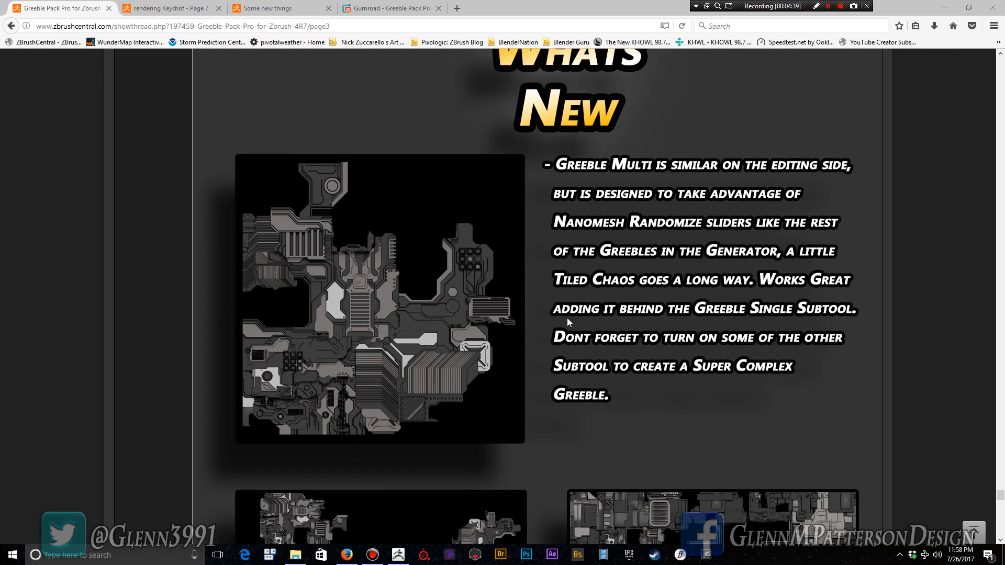
scroll(567, 317, down, 1)
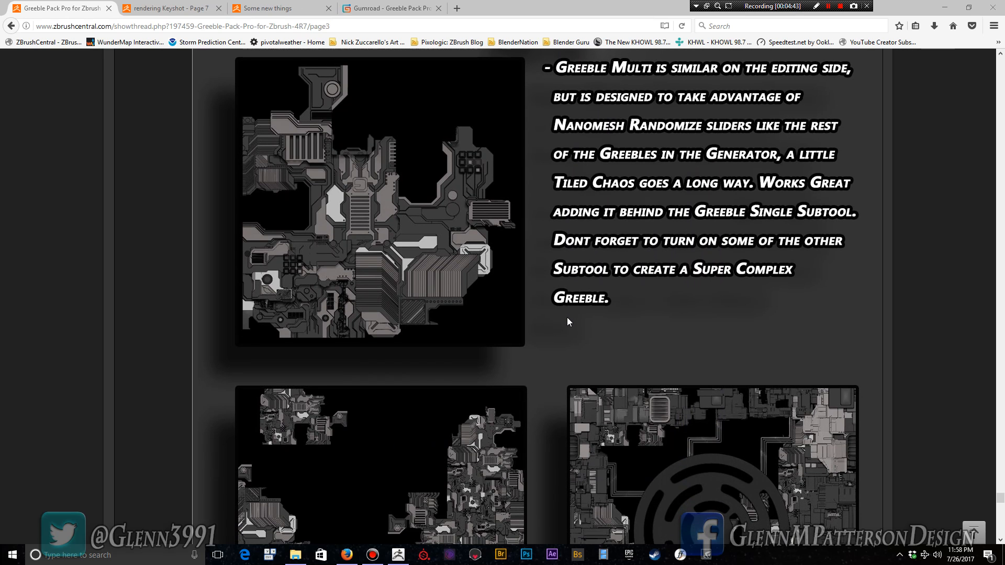
scroll(428, 372, down, 4)
scroll(430, 371, up, 4)
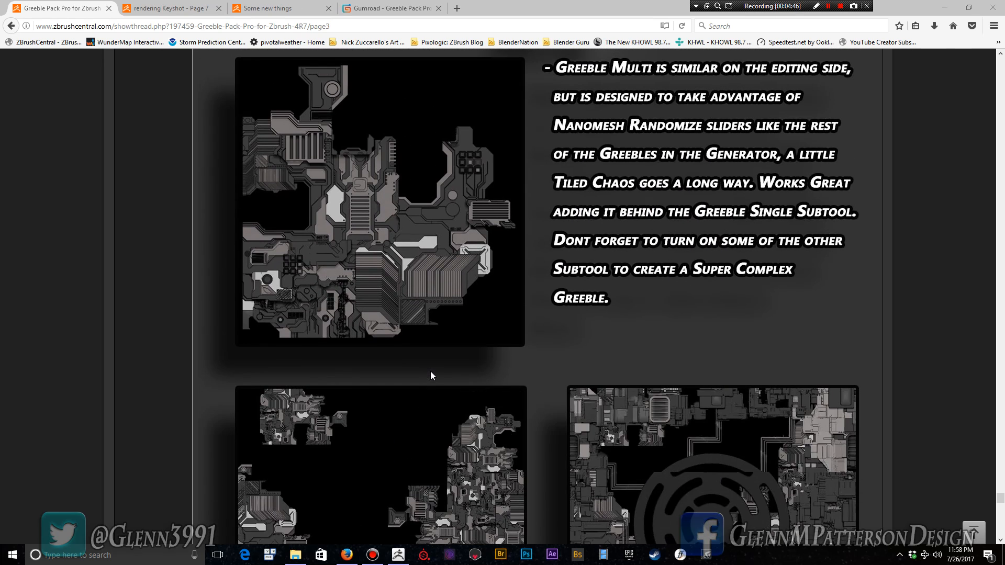
Revisit the Greeble Single section, and compare it with the Greeble Multi text and the two example images below it.
scroll(445, 362, up, 20)
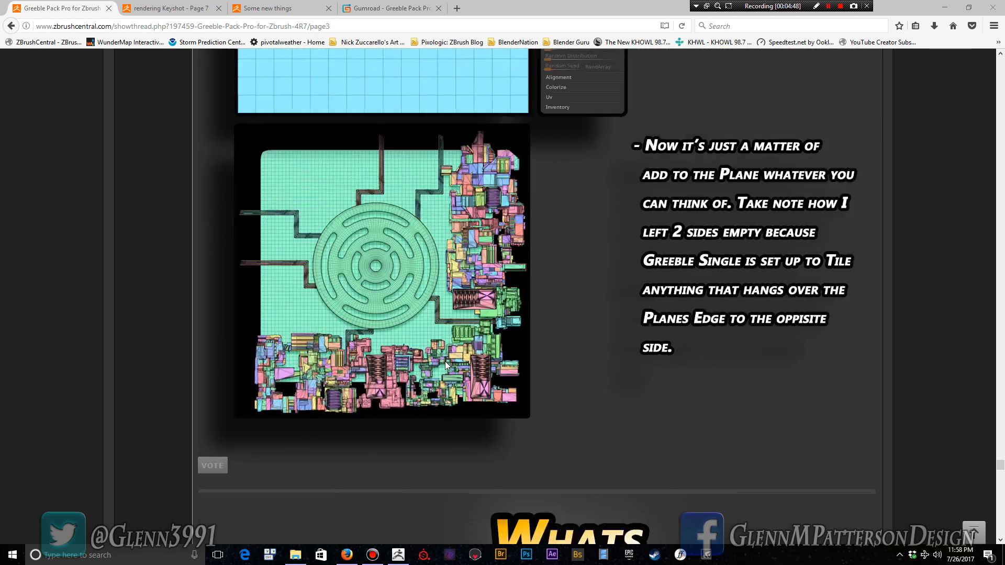
scroll(445, 365, up, 4)
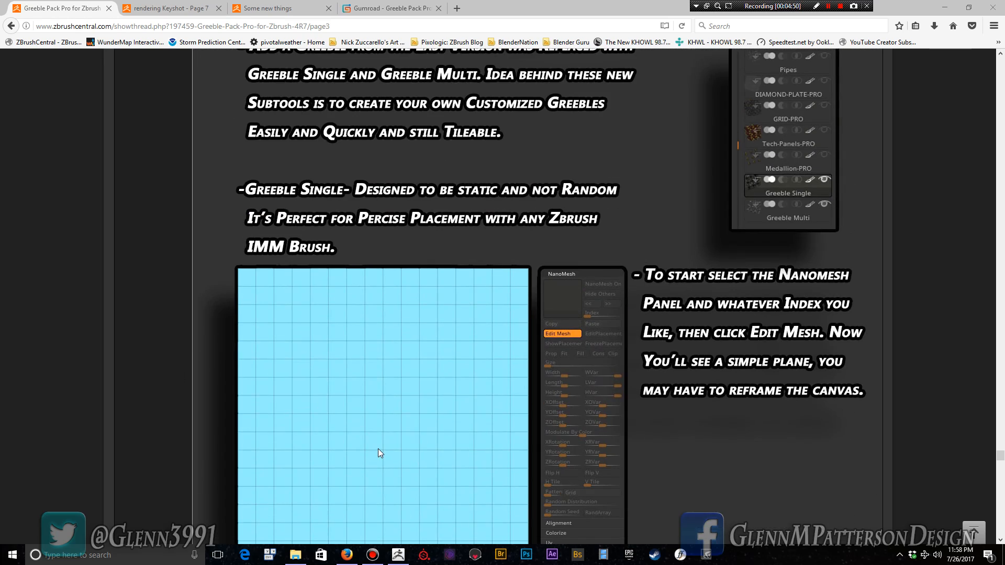
scroll(381, 446, down, 14)
scroll(384, 444, down, 17)
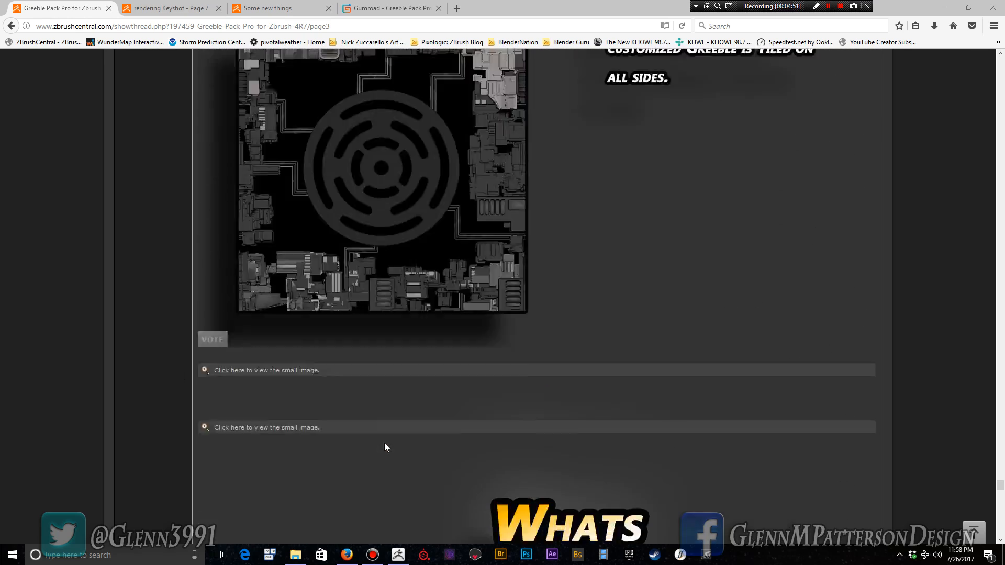
scroll(605, 397, up, 3)
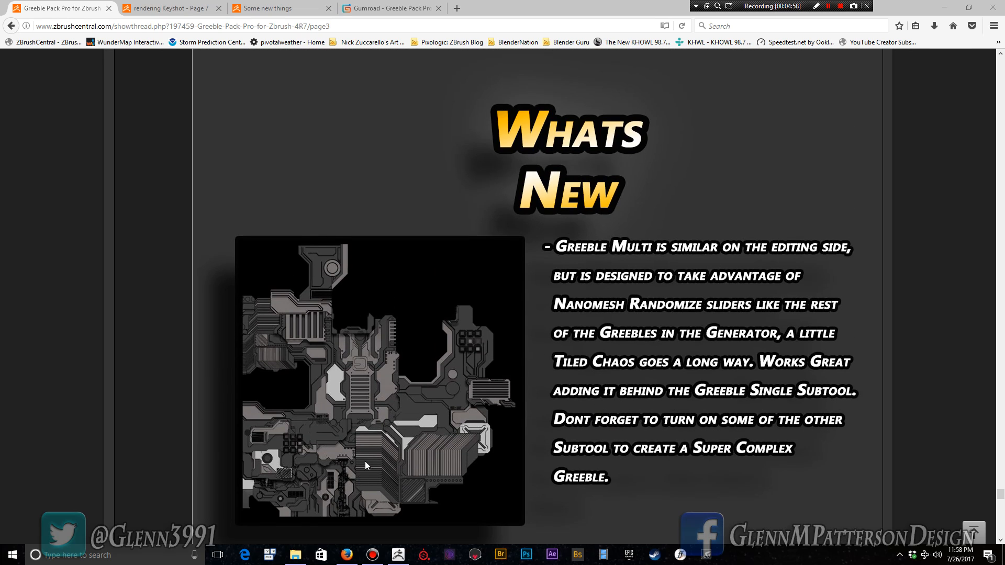
scroll(372, 439, down, 8)
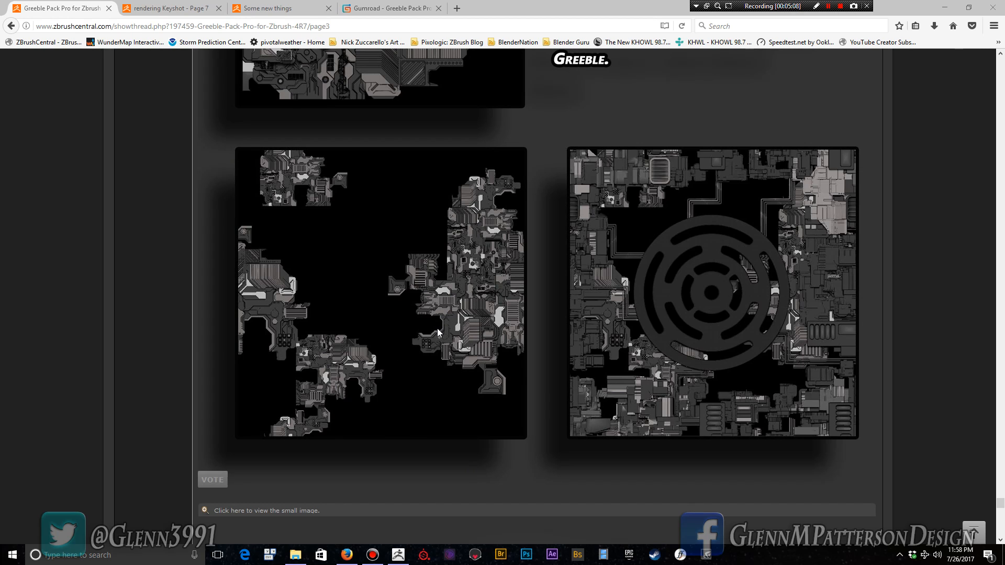
scroll(439, 332, up, 5)
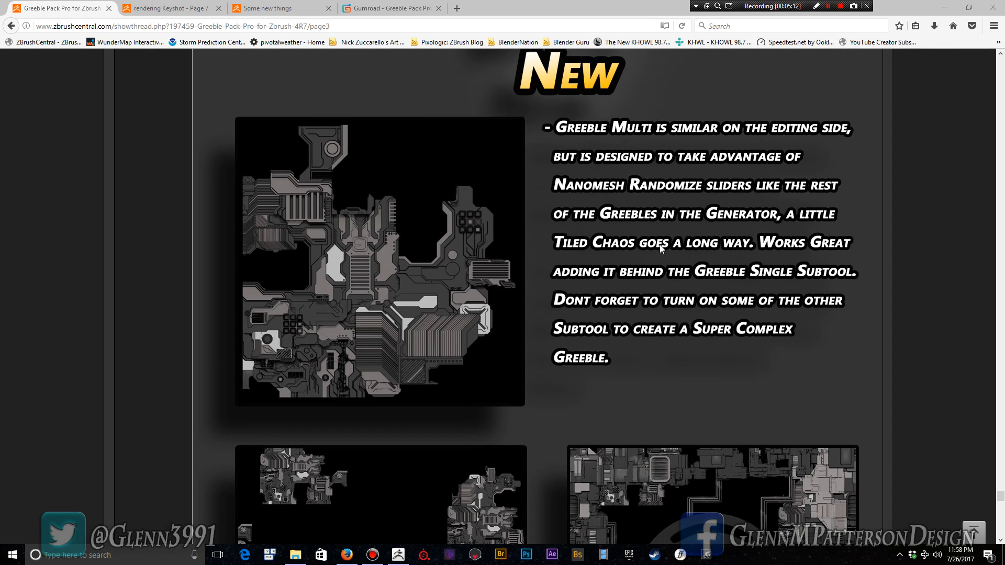
scroll(683, 407, down, 5)
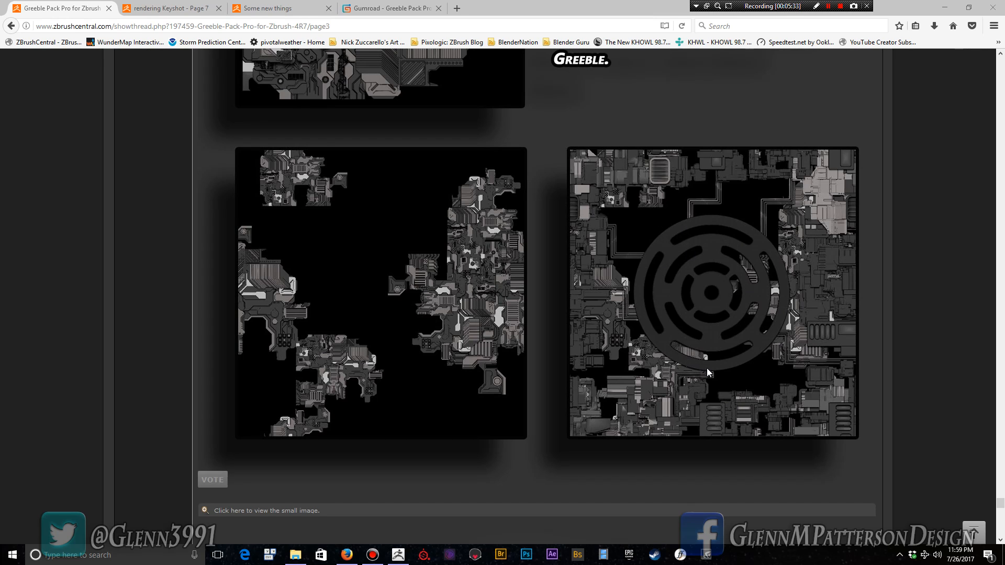
scroll(706, 367, down, 3)
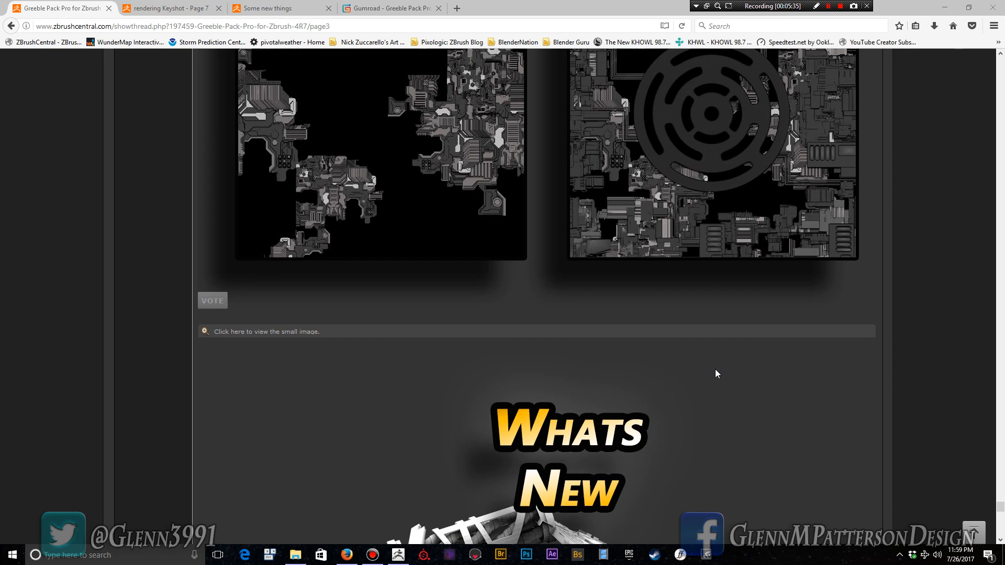
Examine the greeble-covered sphere render and the accompanying text about the IMM Greeble Brush.
scroll(715, 369, down, 7)
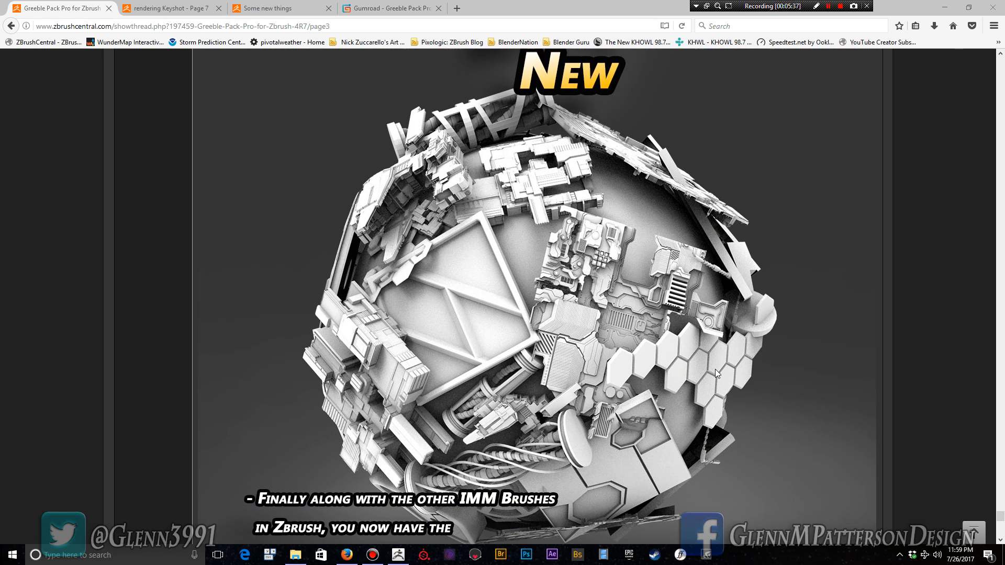
scroll(715, 369, down, 3)
scroll(711, 371, up, 2)
scroll(711, 366, down, 1)
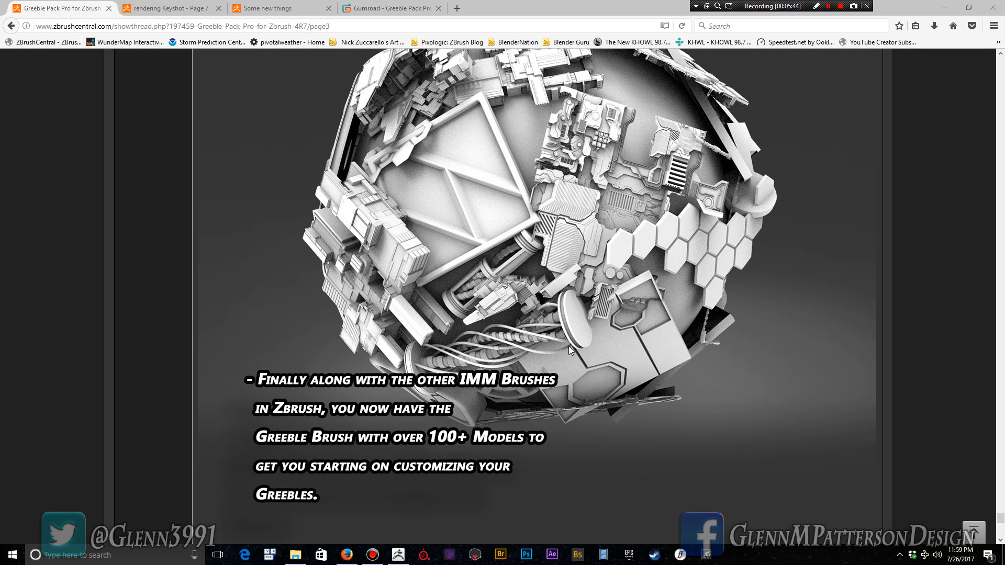
scroll(572, 351, up, 2)
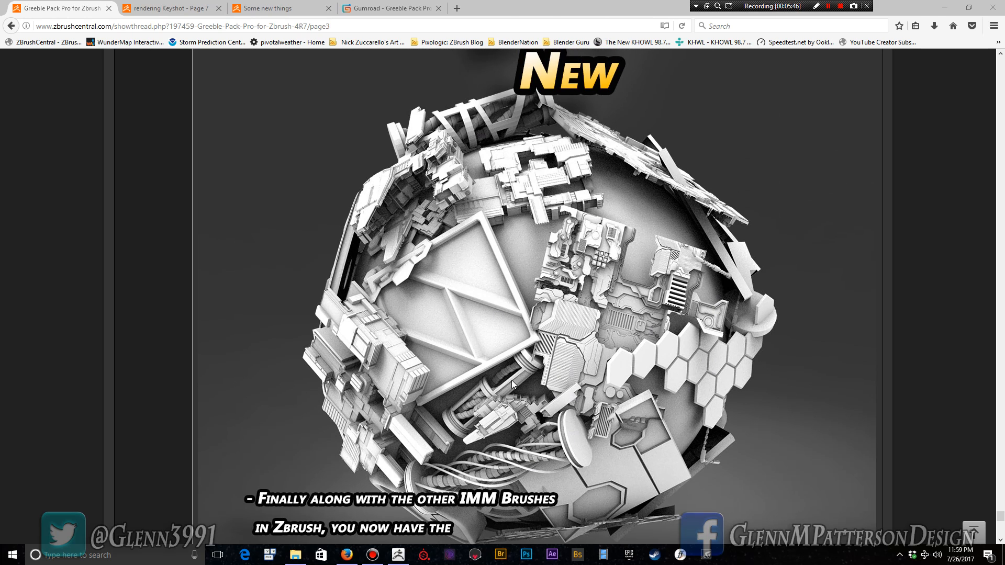
scroll(522, 383, down, 4)
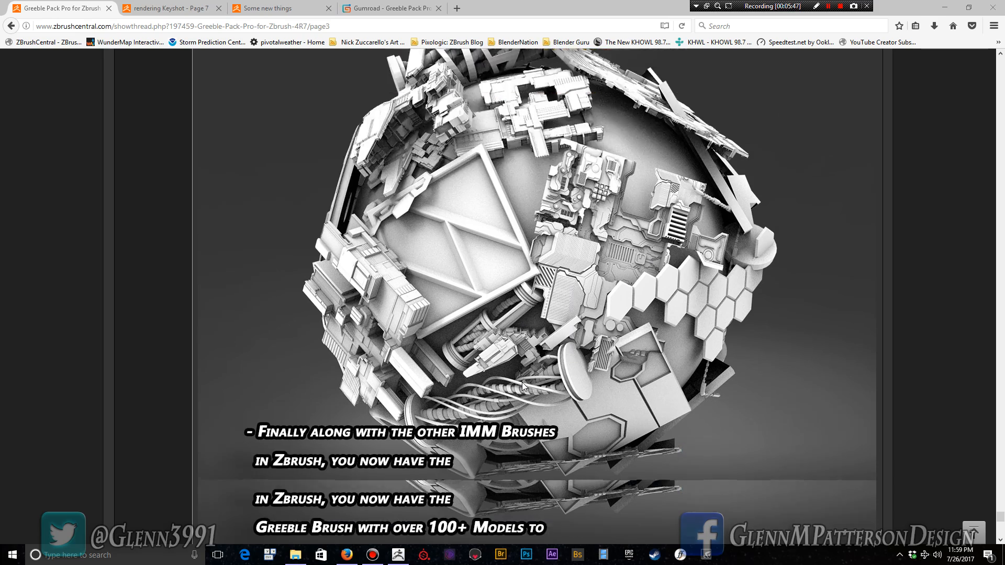
Review the What's New sections again from Greeble Single through to the end of the post and the Greeble Brush render.
scroll(522, 383, up, 12)
scroll(529, 378, down, 20)
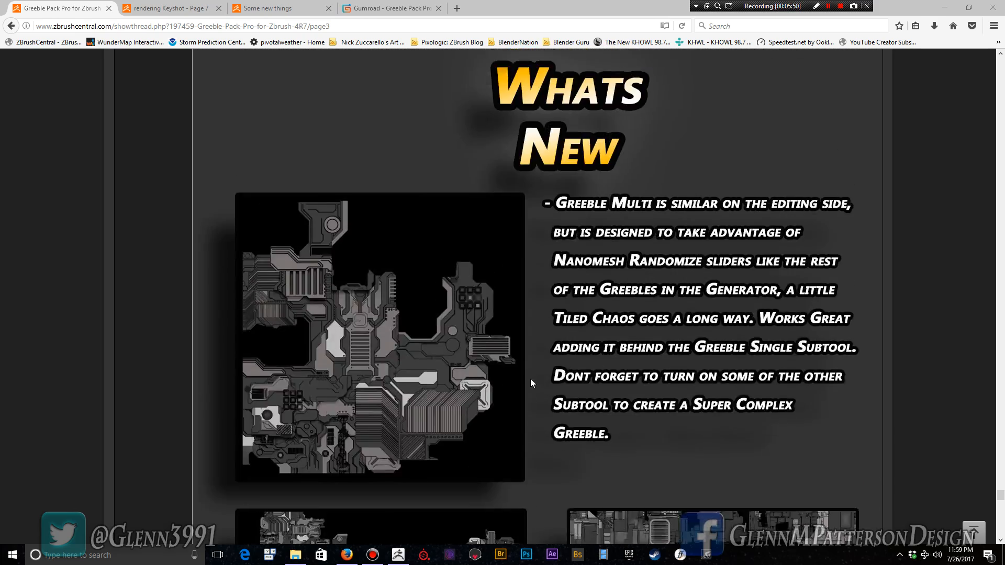
scroll(534, 377, up, 6)
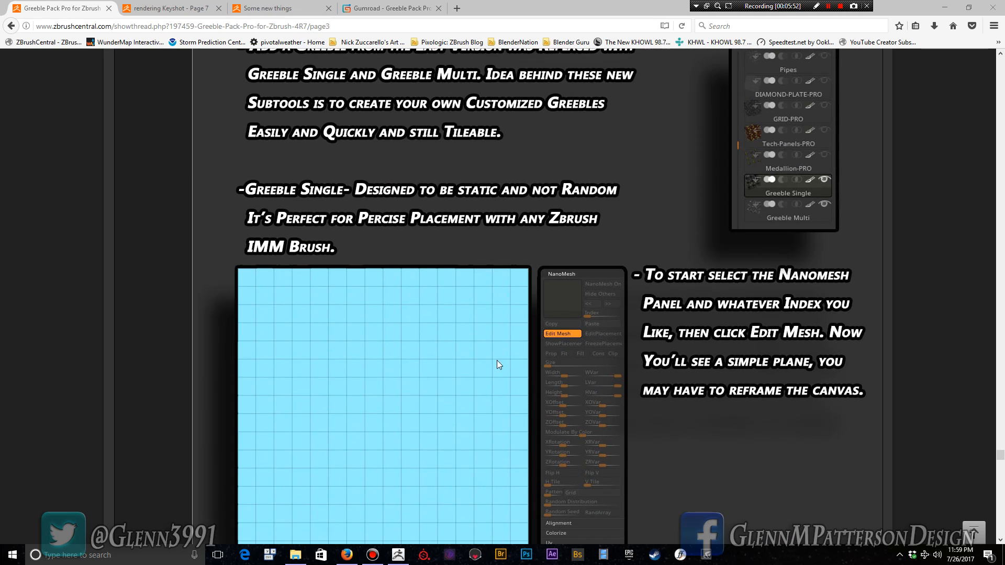
scroll(500, 516, down, 3)
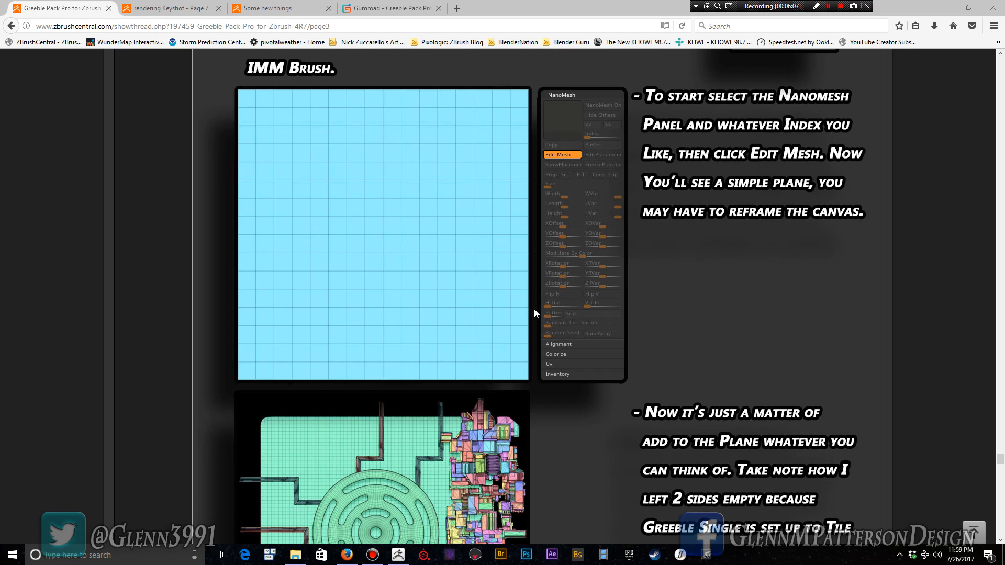
scroll(534, 308, down, 20)
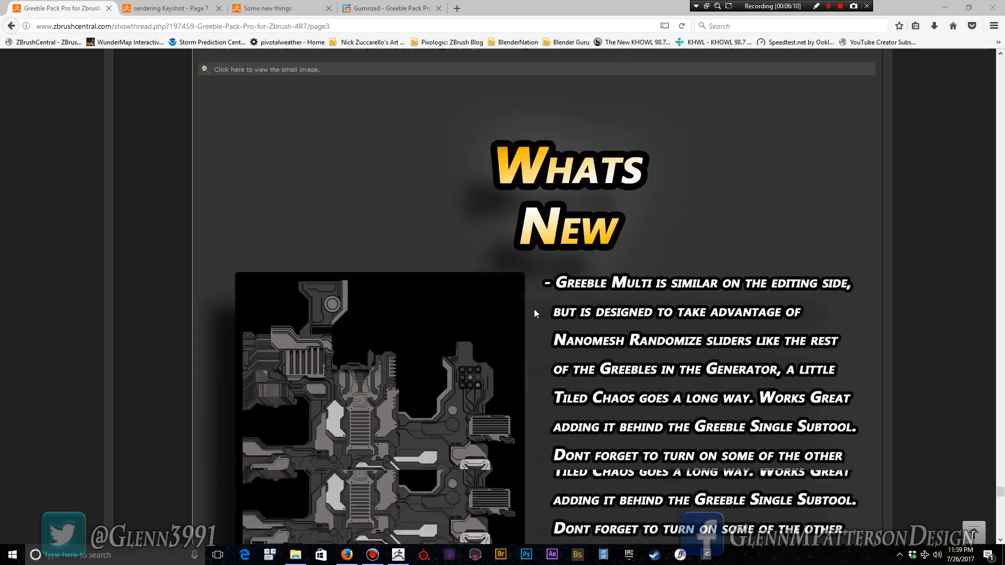
scroll(535, 309, down, 20)
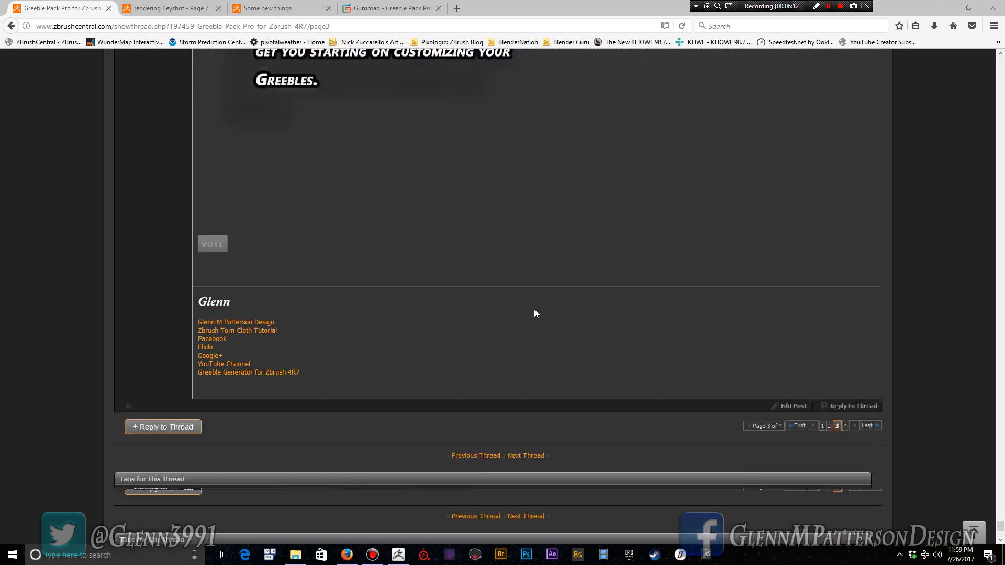
scroll(539, 312, up, 15)
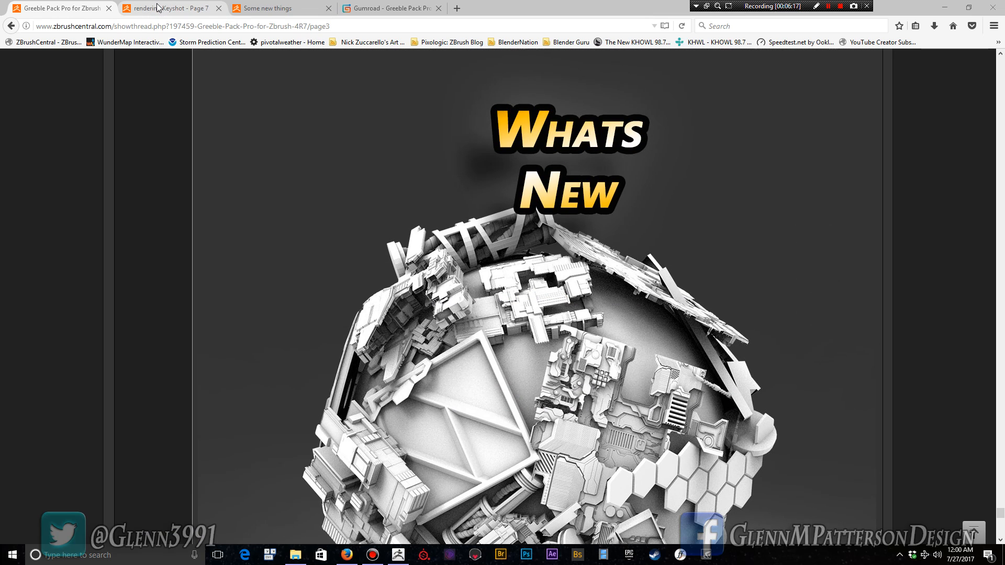
Switch to the rendering Keyshot thread and examine the robotic mantis renders posted there.
click(158, 7)
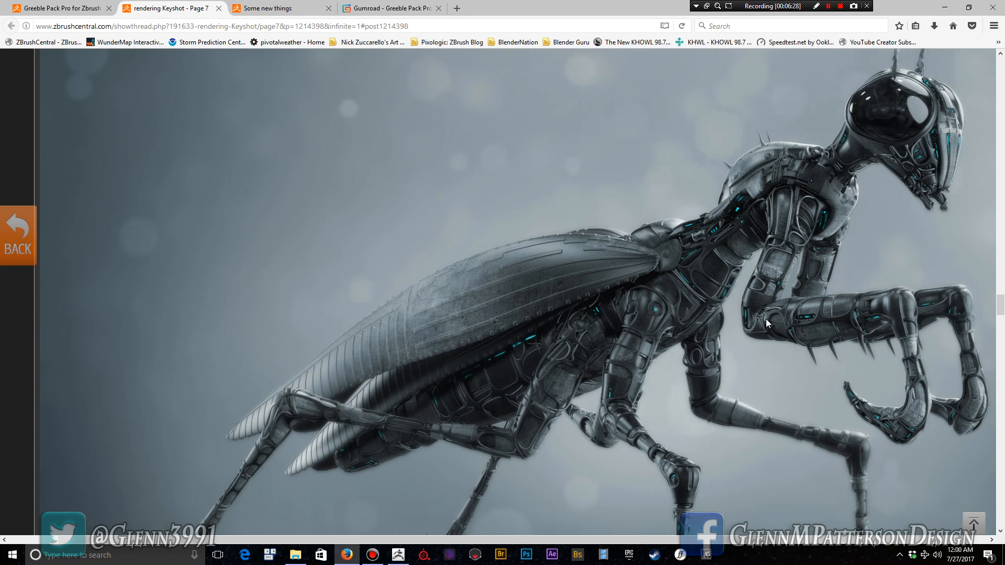
scroll(732, 360, down, 15)
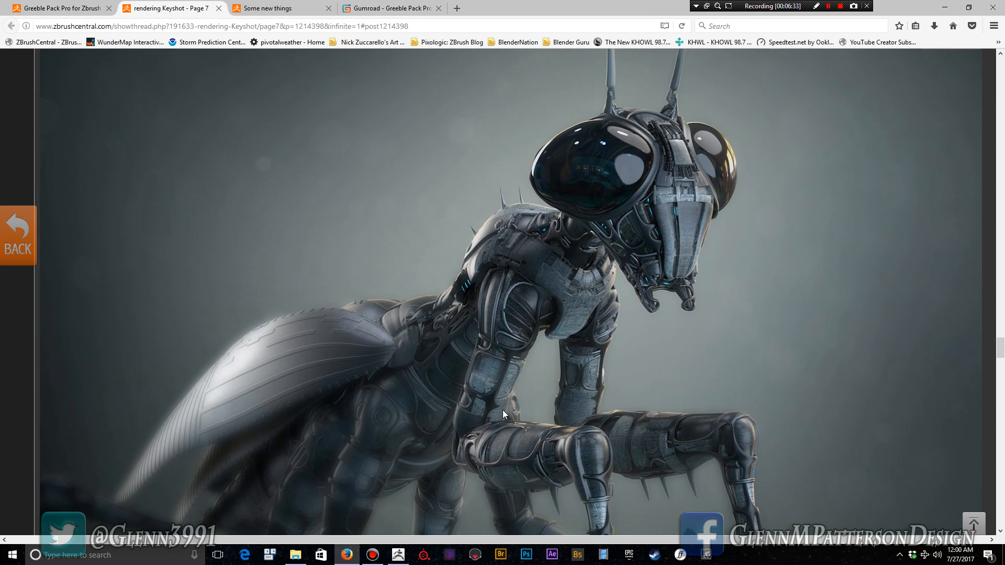
scroll(502, 409, down, 6)
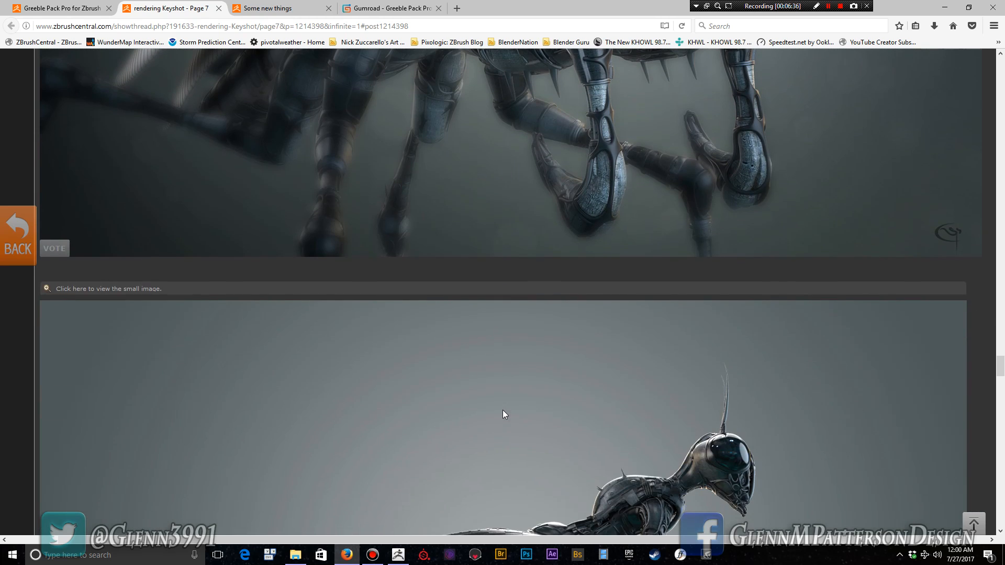
scroll(502, 410, up, 5)
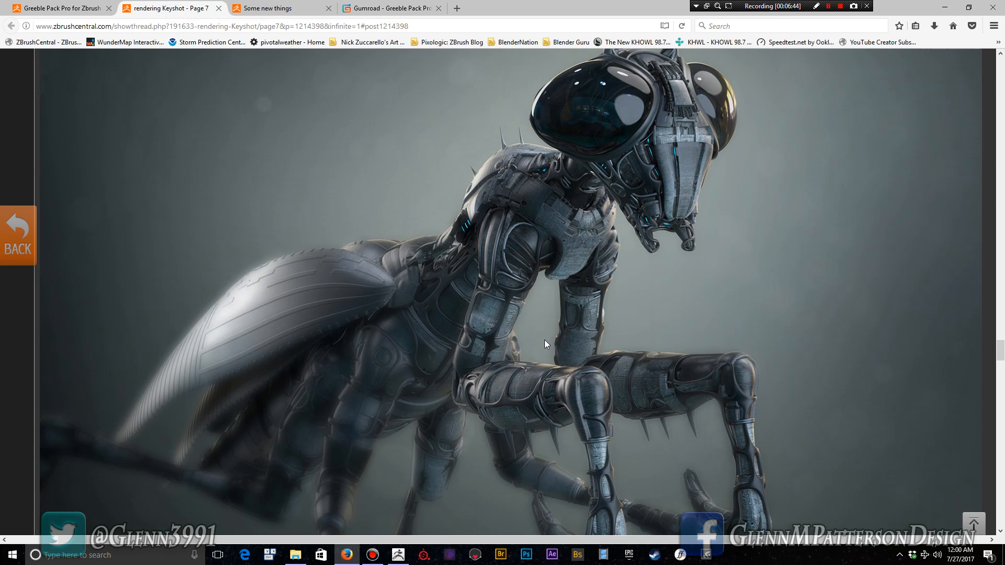
scroll(544, 341, down, 10)
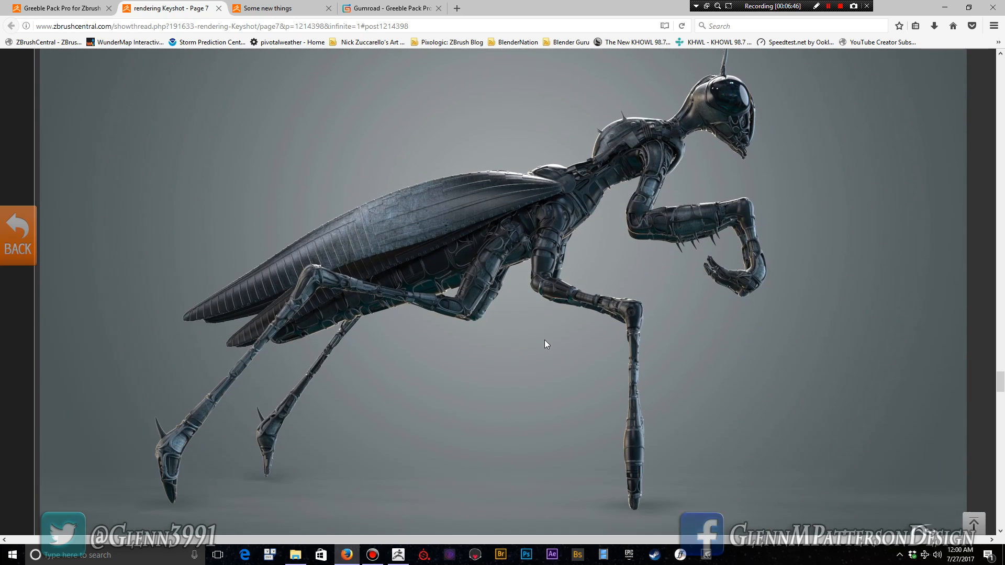
scroll(545, 344, down, 12)
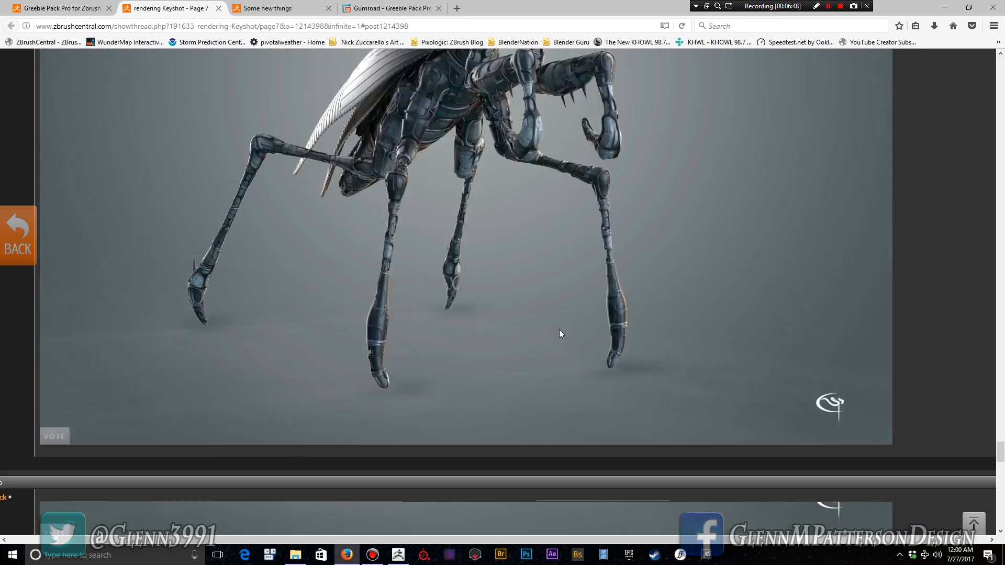
Examine the dark robotic helmet and bust render at the end of the rendering Keyshot thread.
scroll(559, 329, down, 12)
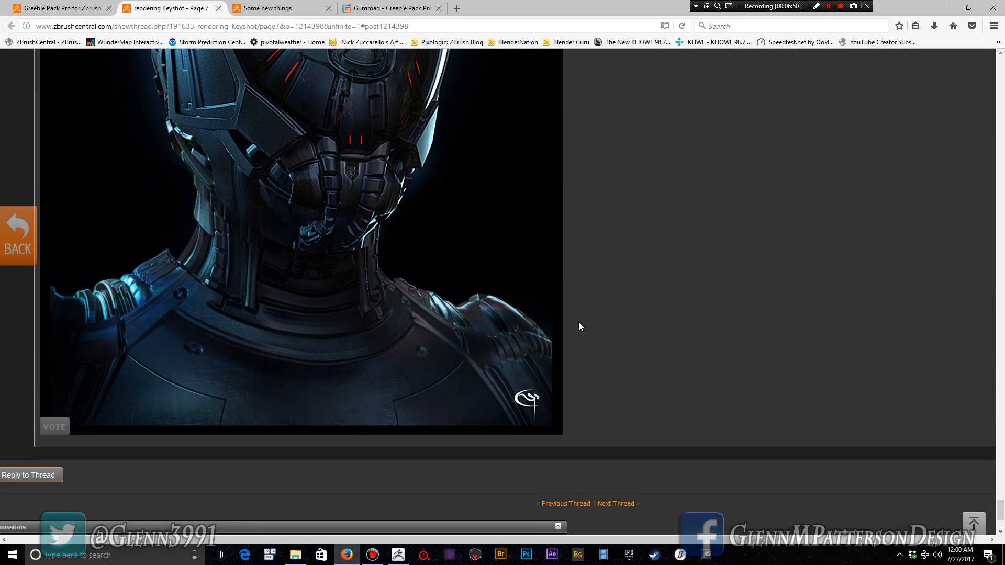
scroll(579, 323, up, 6)
scroll(579, 322, down, 5)
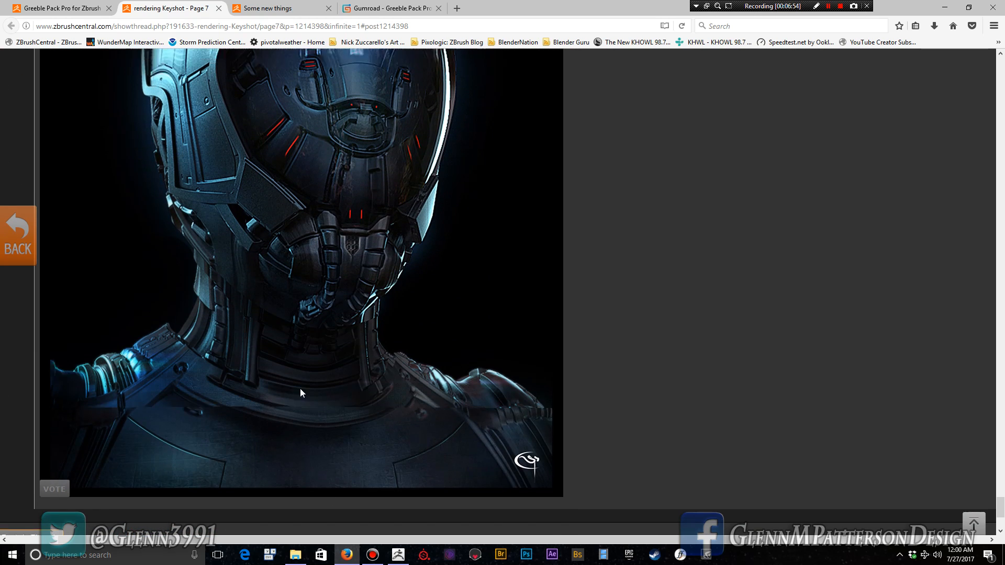
scroll(301, 388, up, 6)
scroll(302, 388, down, 3)
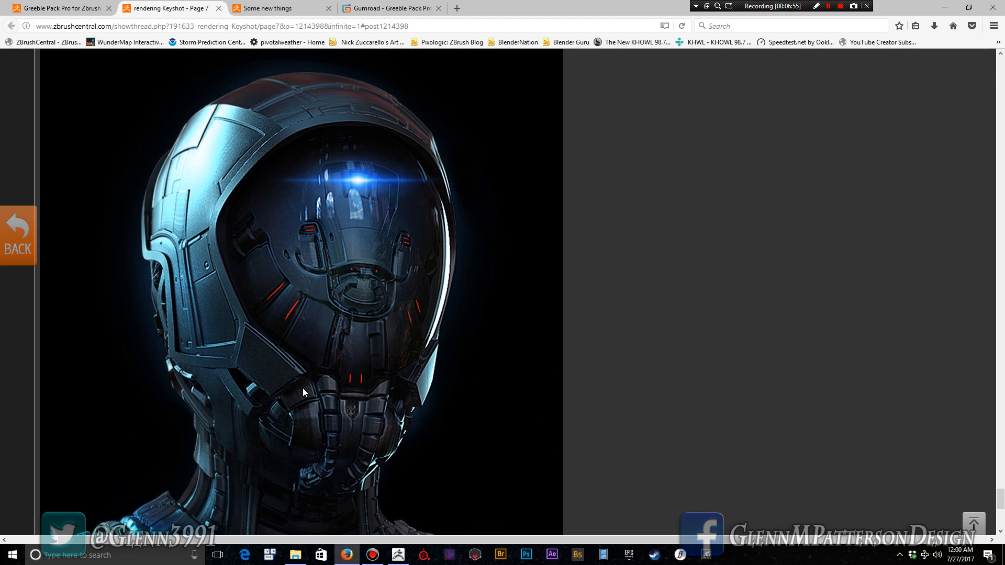
scroll(302, 388, down, 2)
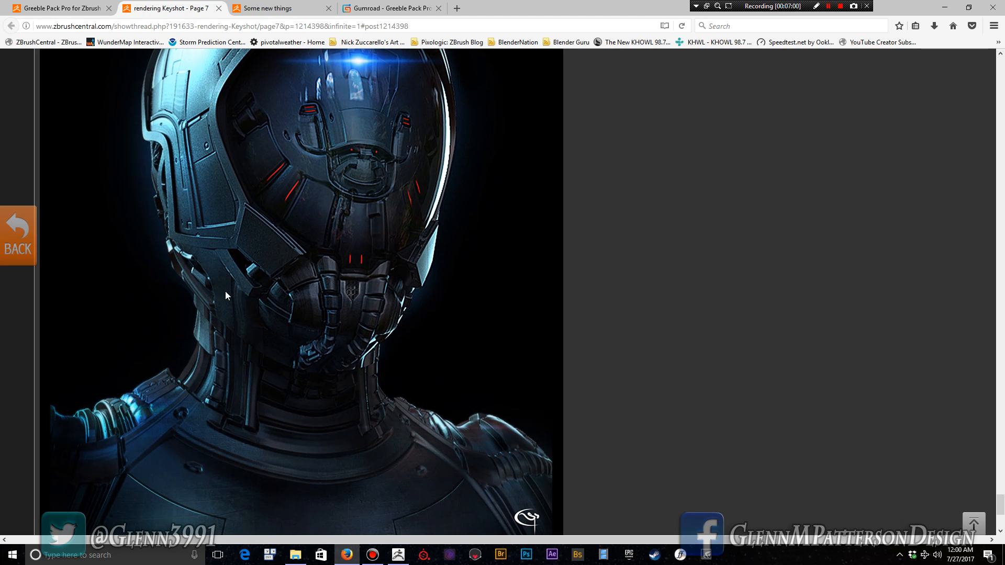
scroll(301, 344, down, 2)
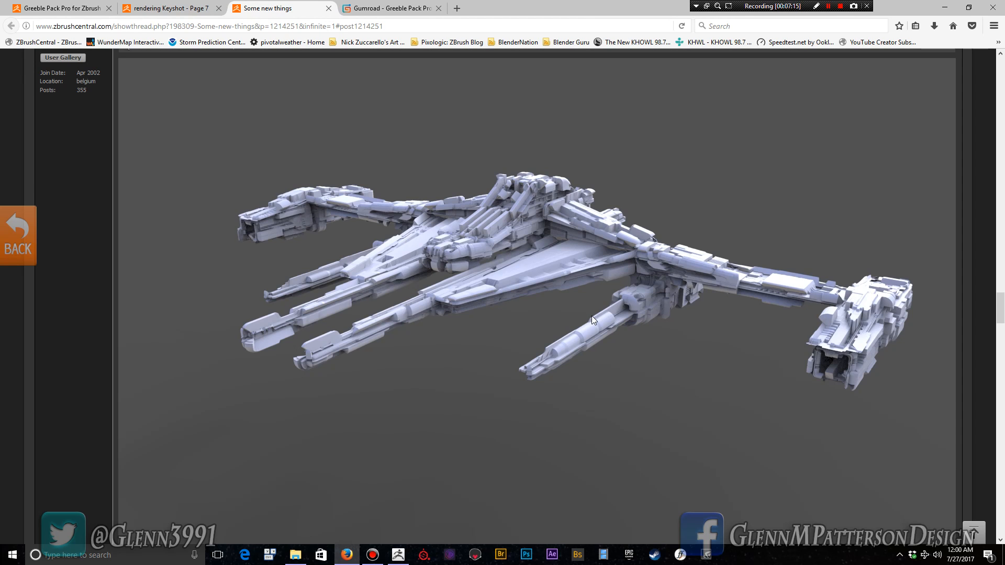
Examine the greebled spaceship renders in the Some new things thread, and switch to the Gumroad product's file list.
scroll(592, 317, down, 15)
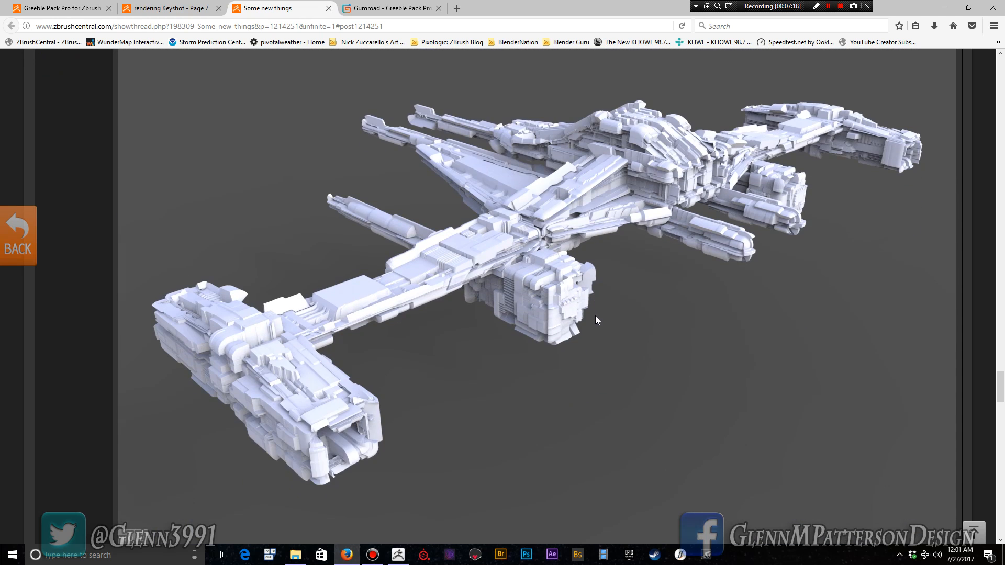
scroll(602, 314, down, 20)
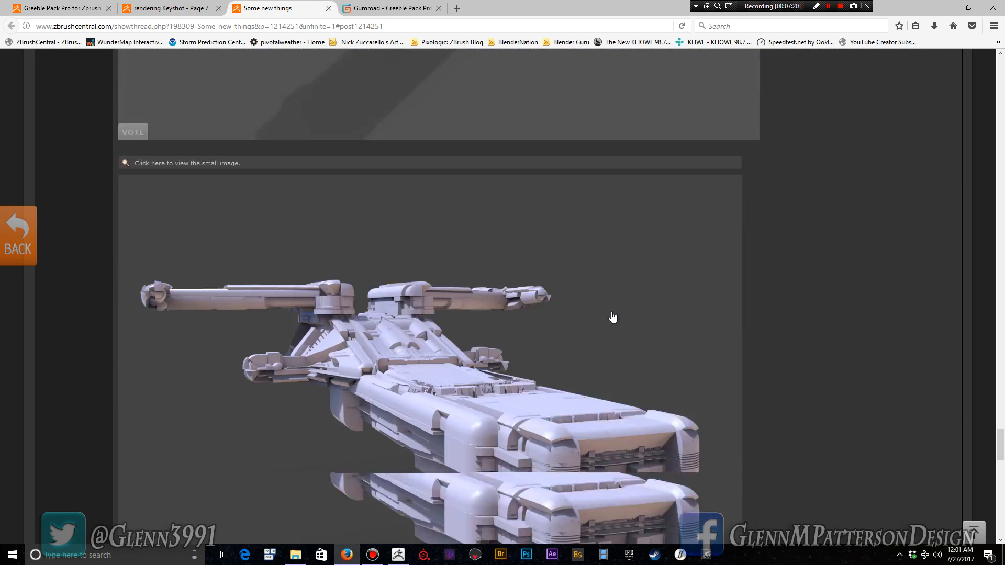
scroll(613, 316, down, 18)
scroll(614, 316, up, 6)
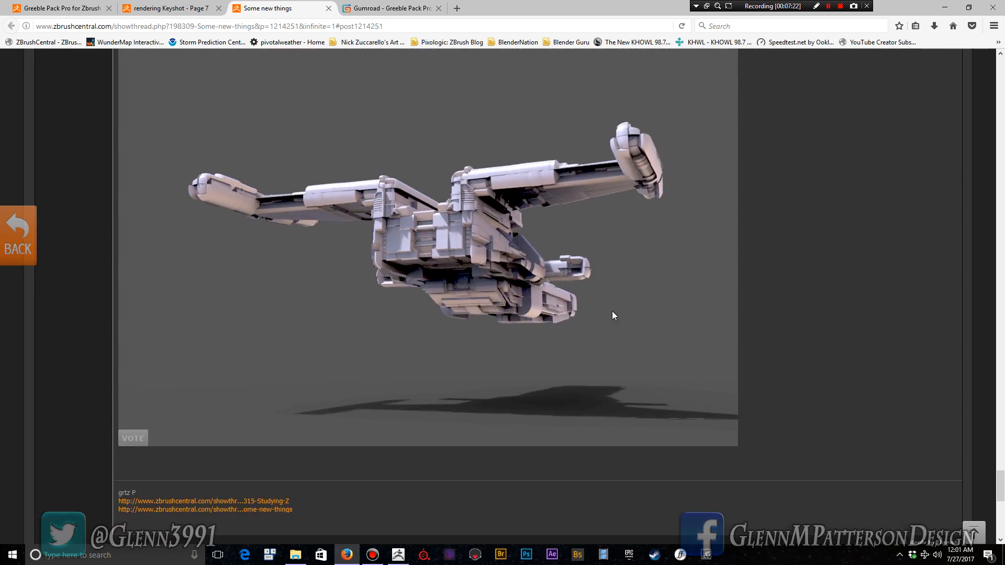
scroll(612, 310, up, 8)
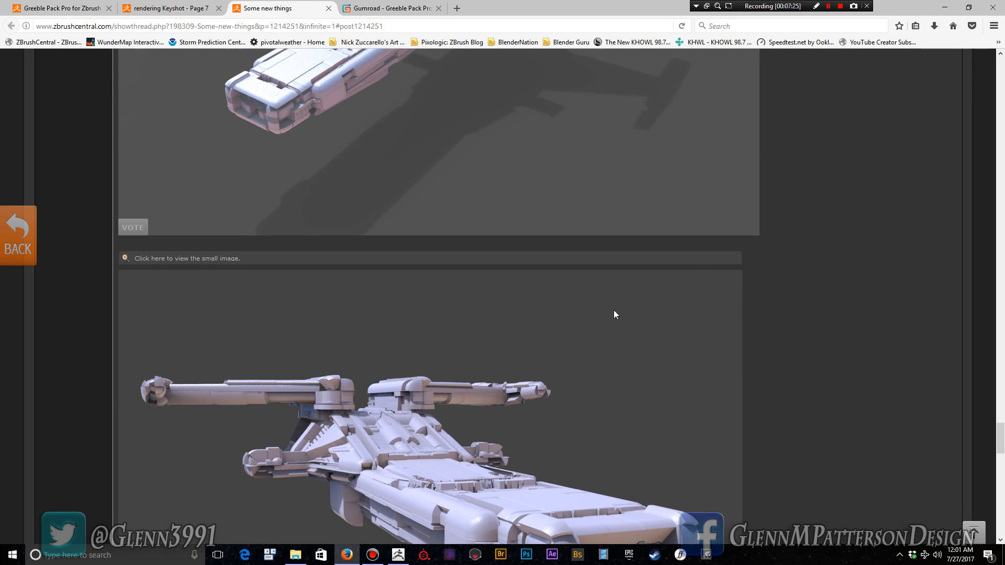
click(388, 9)
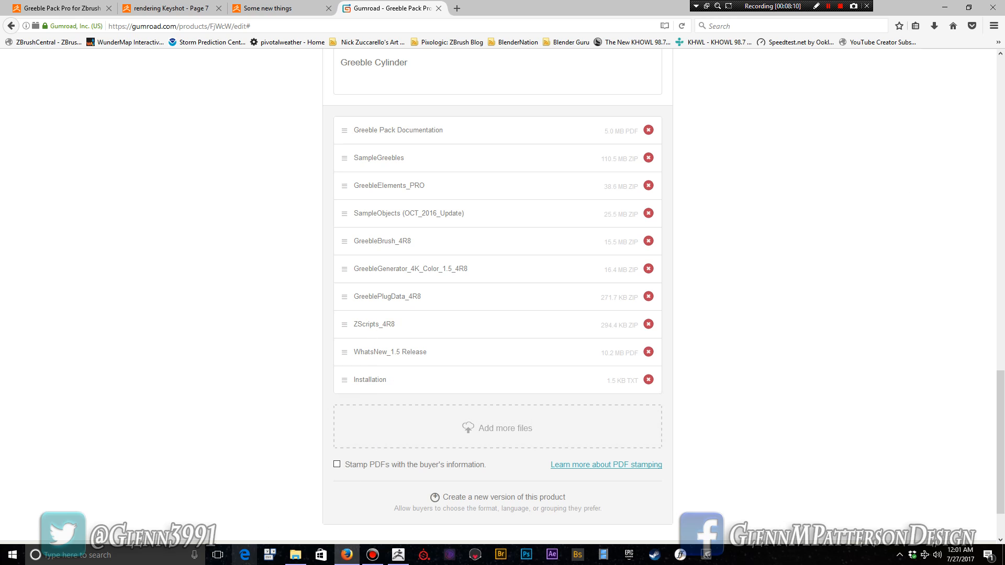
Switch to File Explorer and open the ZStartup folder inside Pixologic's ZBrush 4R8 folder.
click(297, 557)
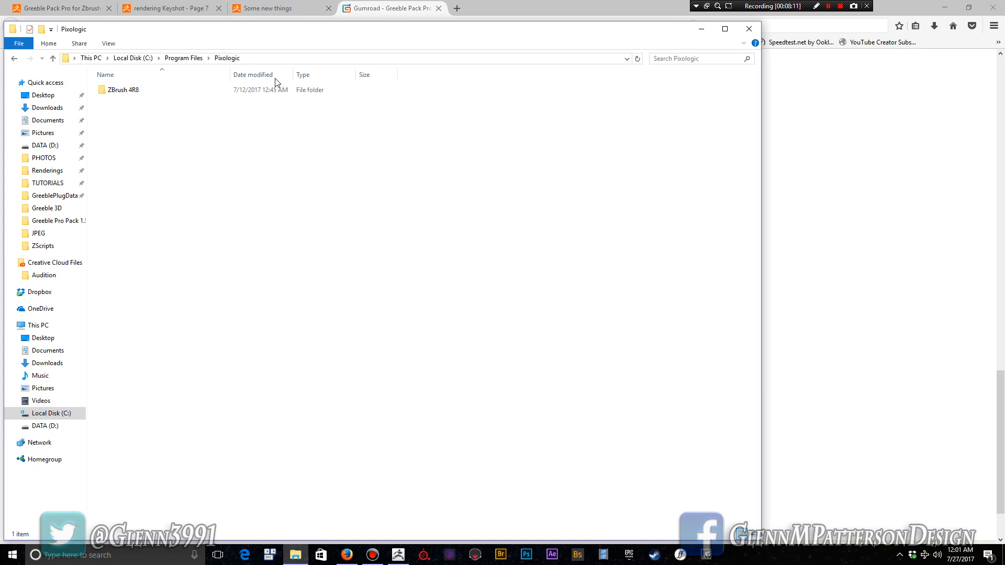
drag(316, 36, 414, 29)
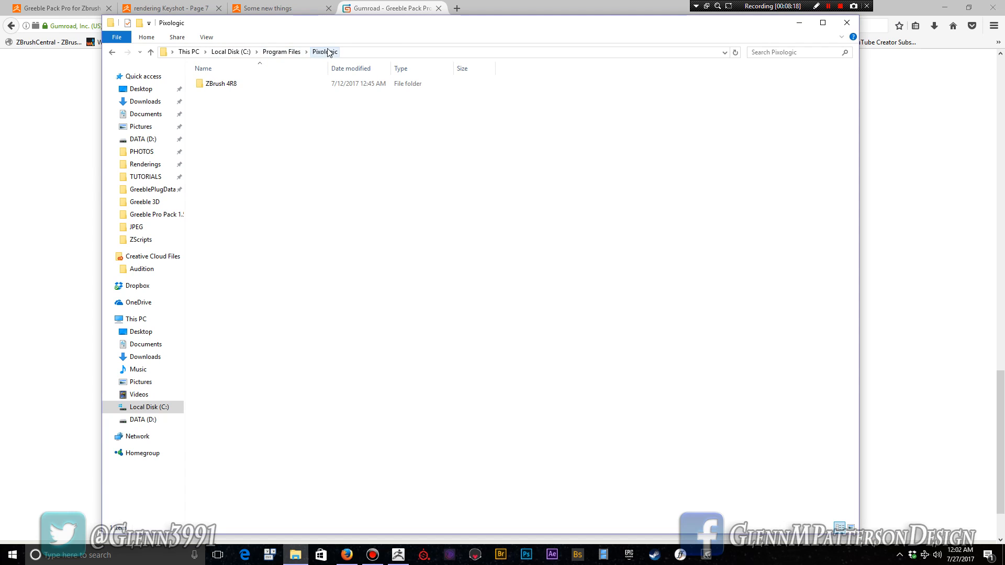
double_click(202, 87)
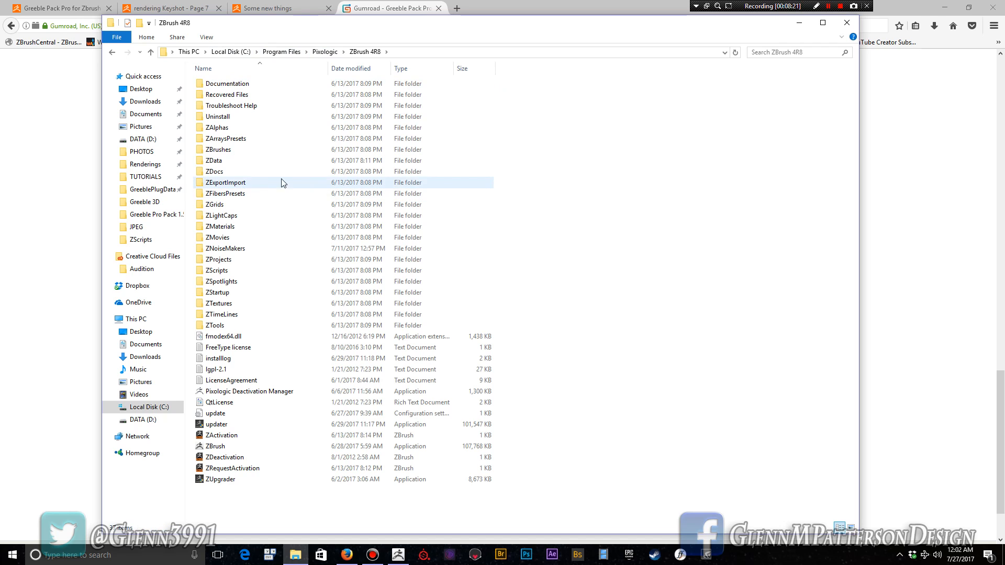
double_click(202, 294)
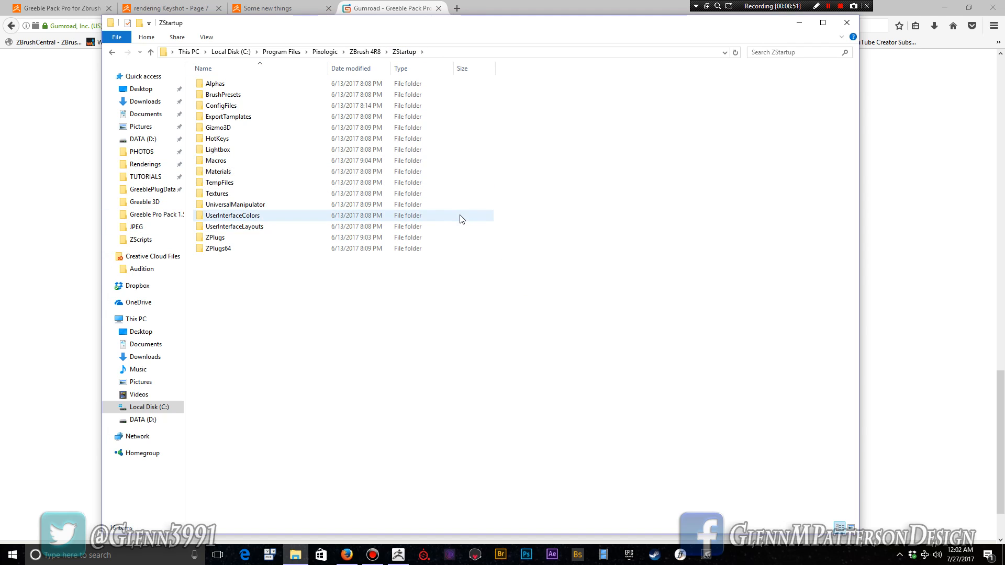
Open the GreeblePlugData folder within ZPlugs and view the Greeble3D tool file.
mouse_move(284, 214)
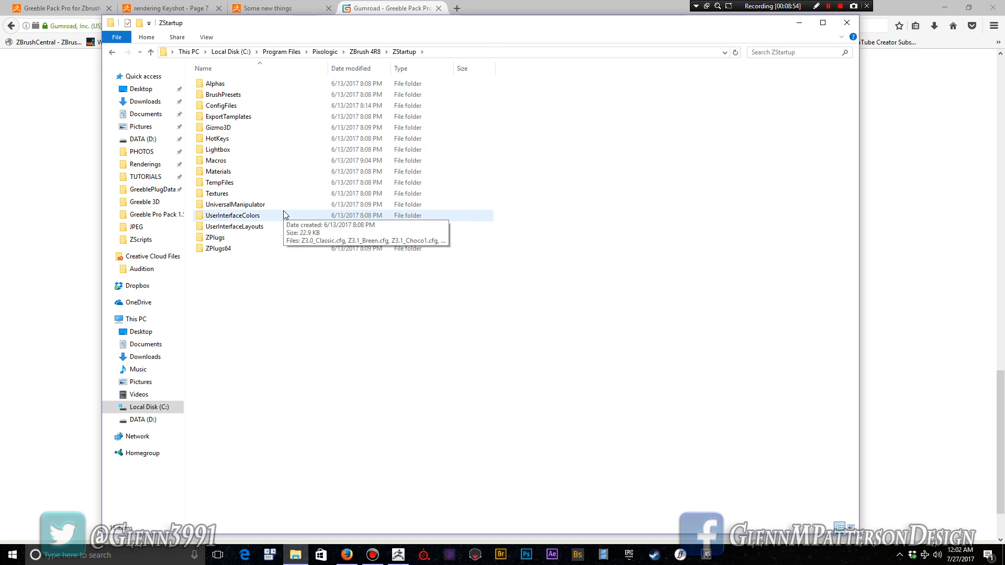
mouse_move(200, 242)
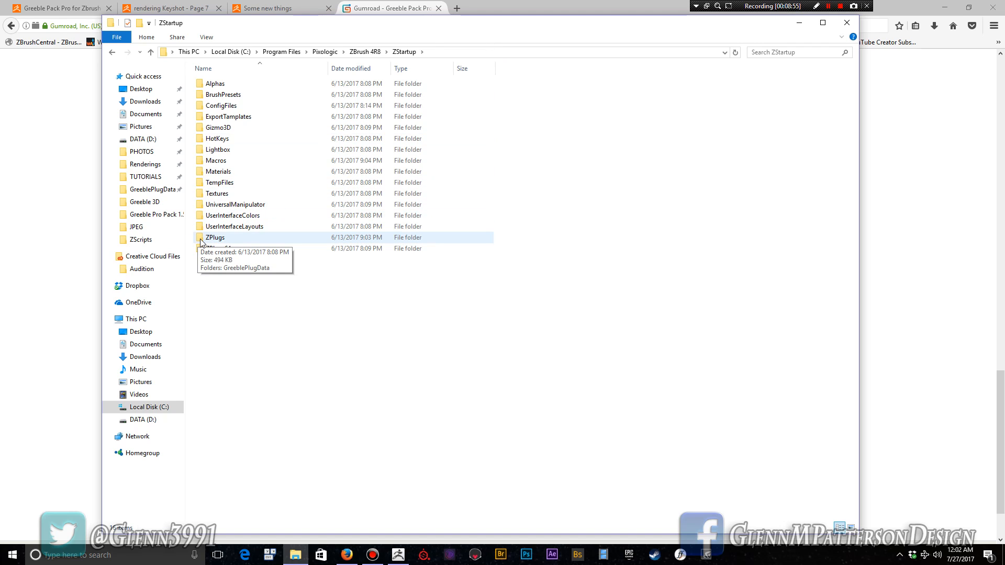
double_click(201, 240)
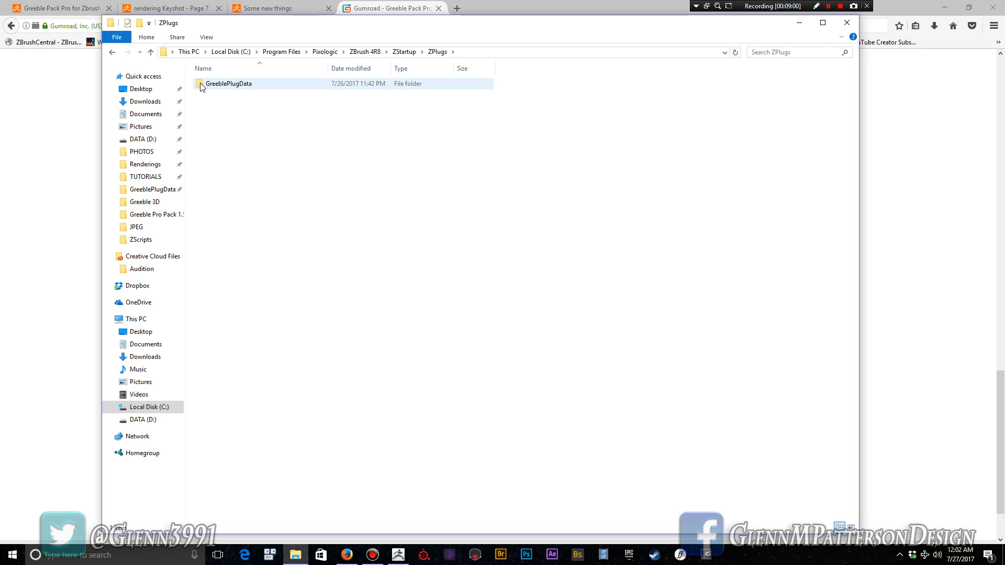
double_click(214, 86)
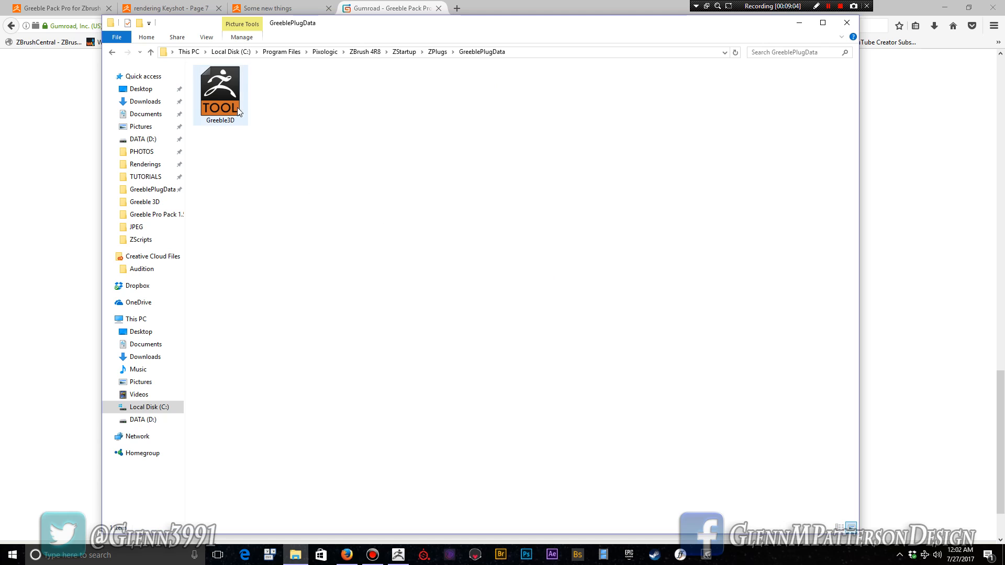
click(364, 285)
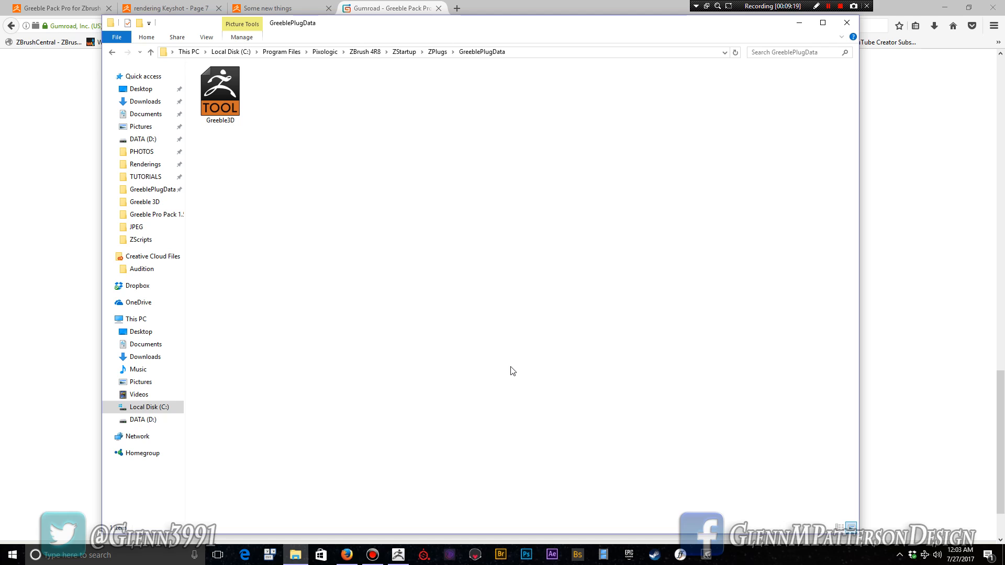
click(155, 191)
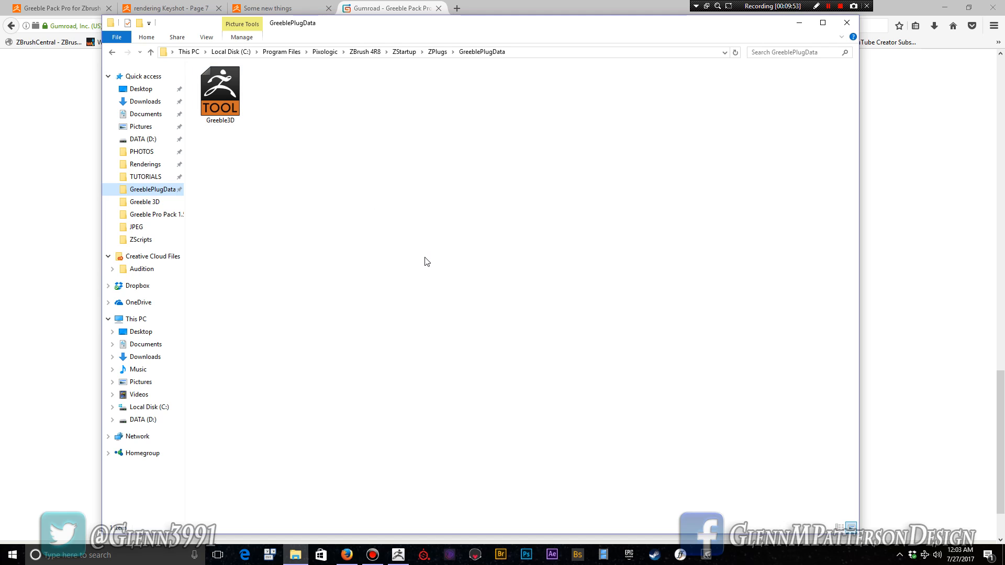
View the macro files in ZStartup's Macros > Greeble folder, and return to the Program Files folder.
click(404, 52)
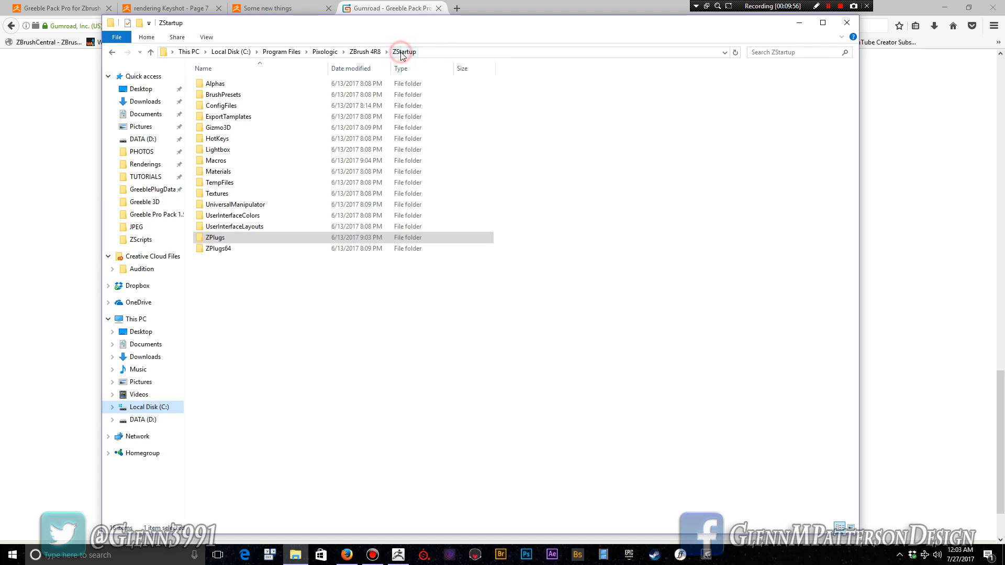
double_click(209, 161)
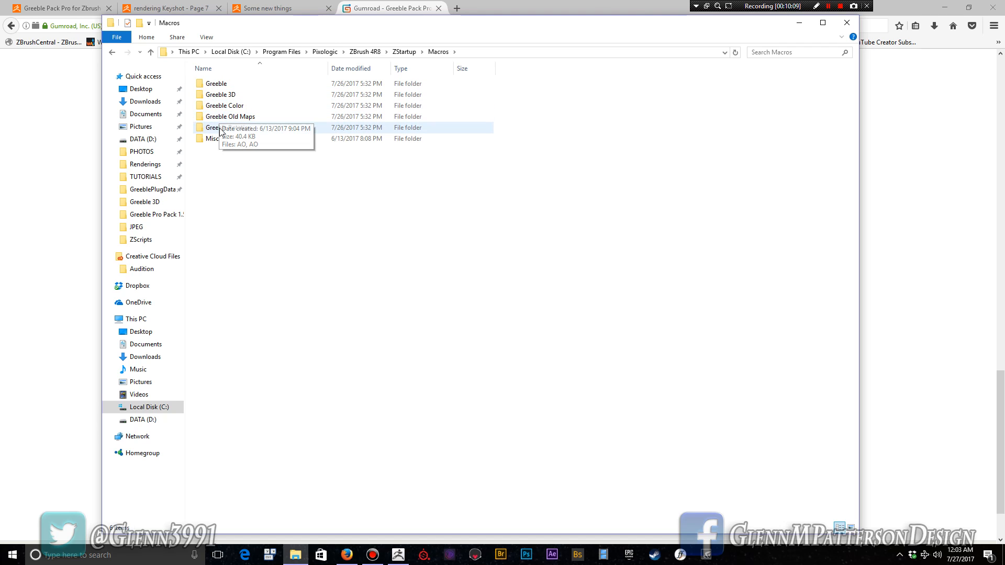
double_click(203, 84)
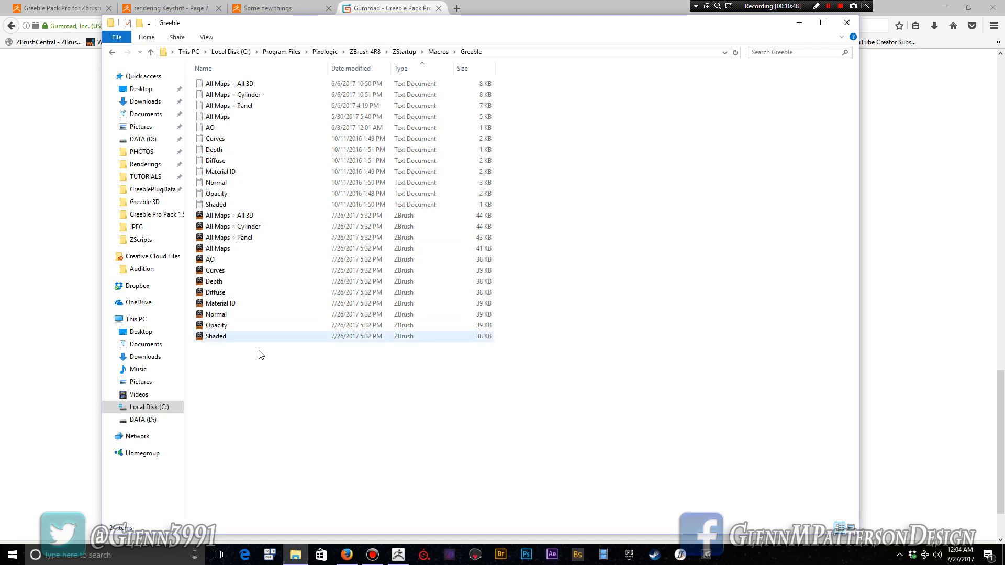
click(404, 51)
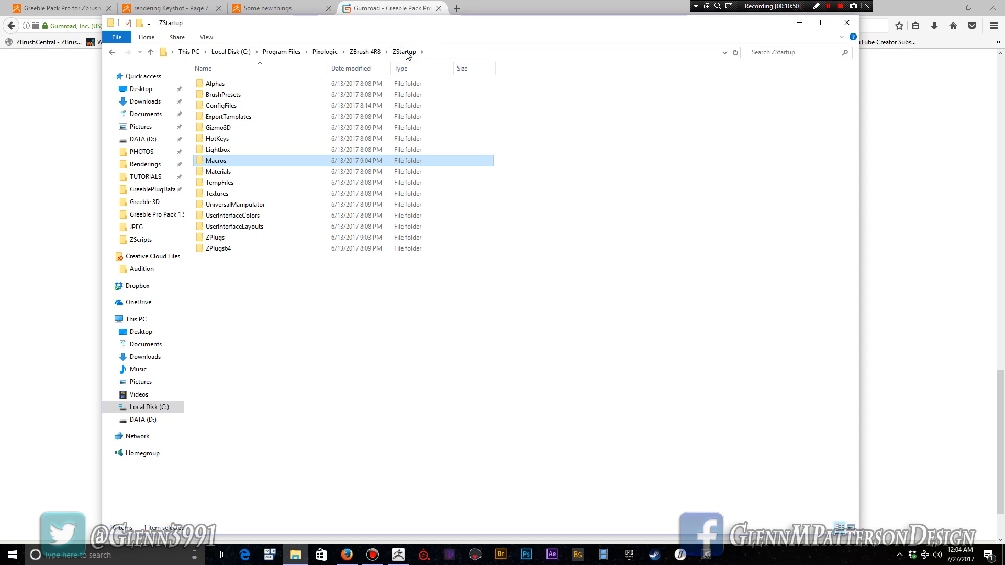
click(281, 52)
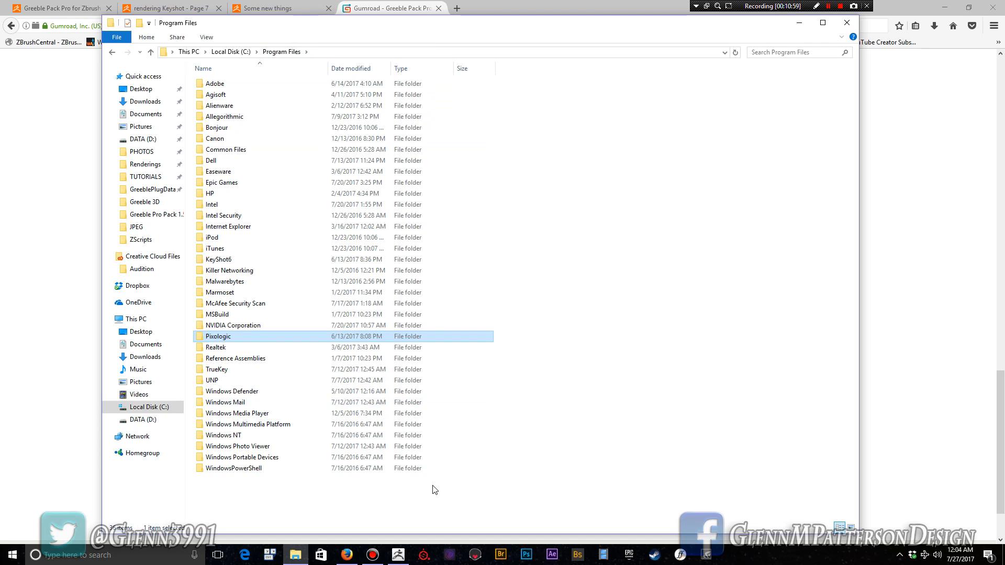
Switch to ZBrush and vary the panel NanoMesh's Random Seed repeatedly to generate new greeble layouts, ending at 37287.
click(398, 554)
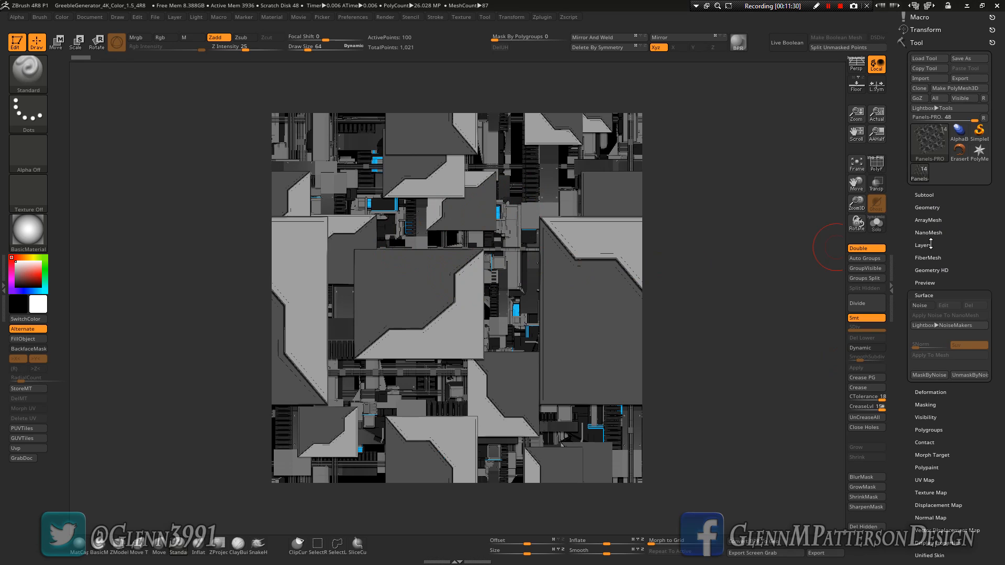
click(927, 232)
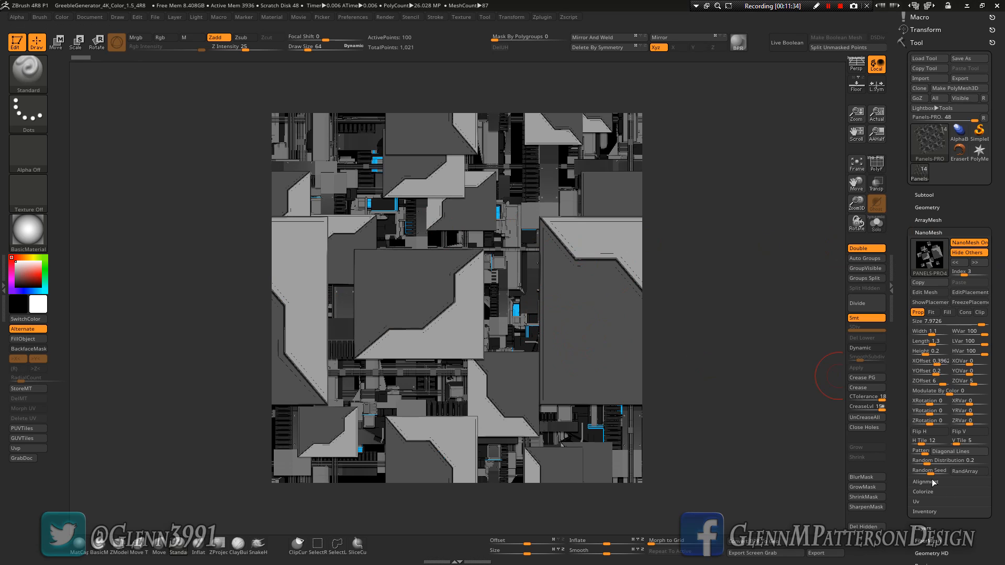
click(923, 471)
click(923, 471)
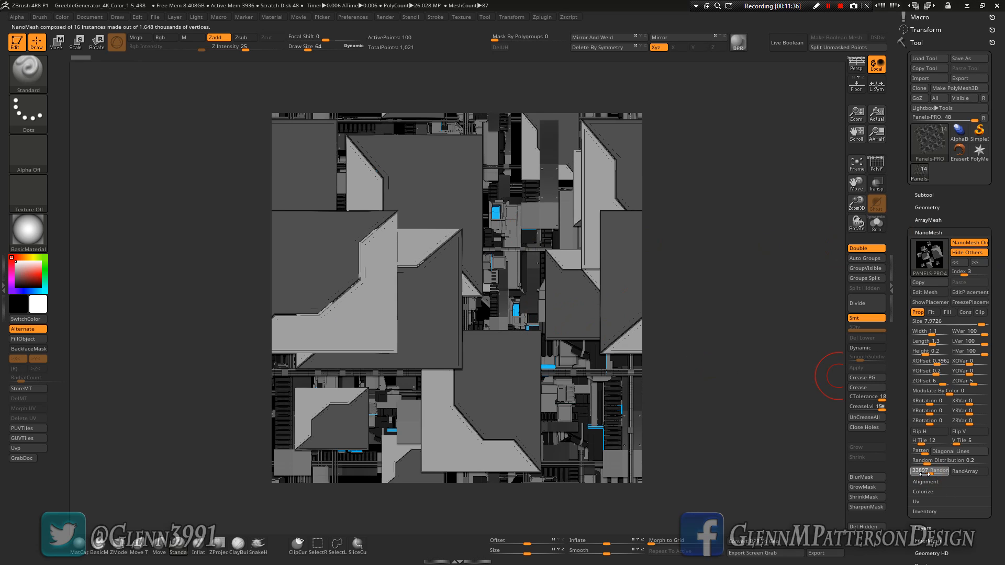
click(921, 471)
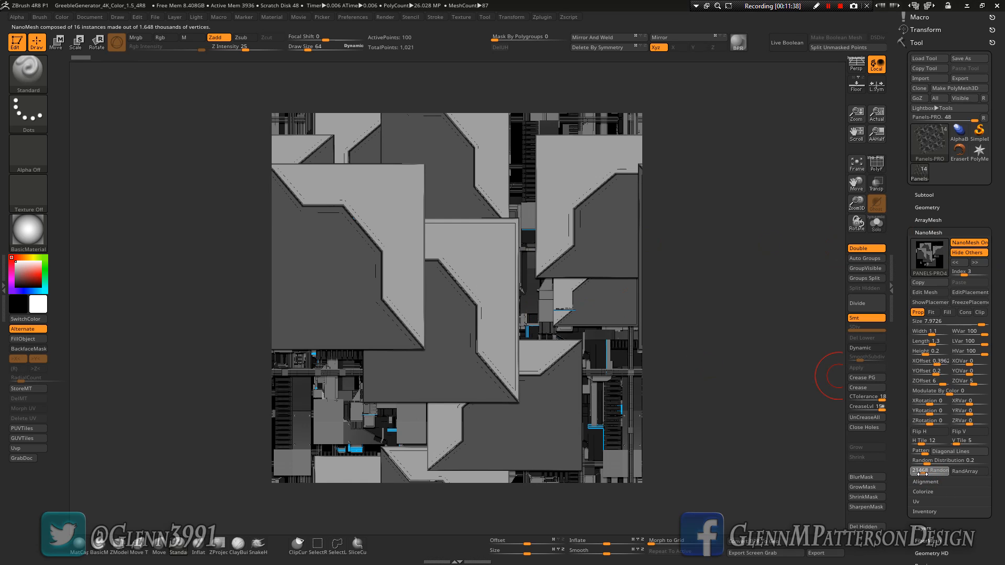
click(920, 472)
click(920, 471)
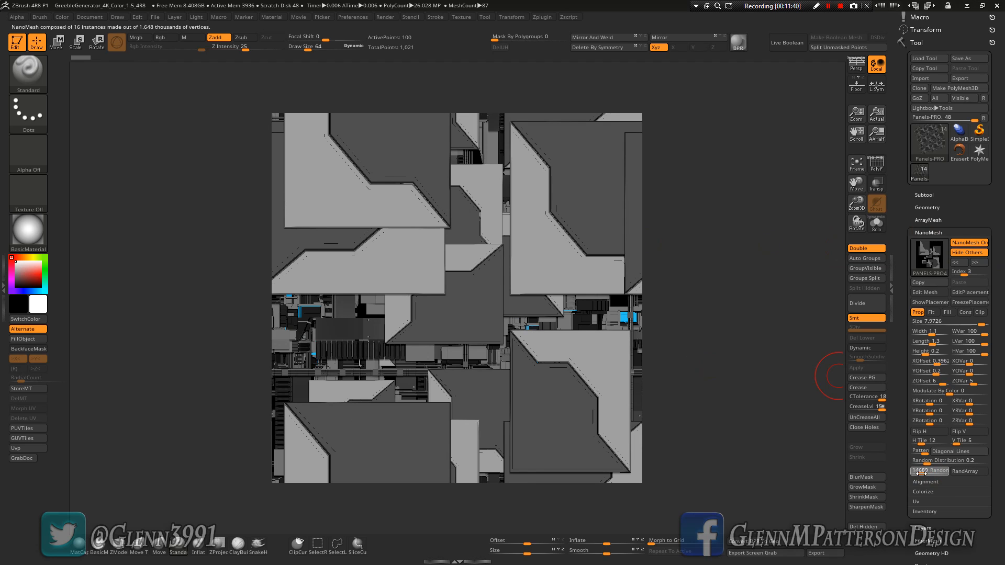
click(918, 472)
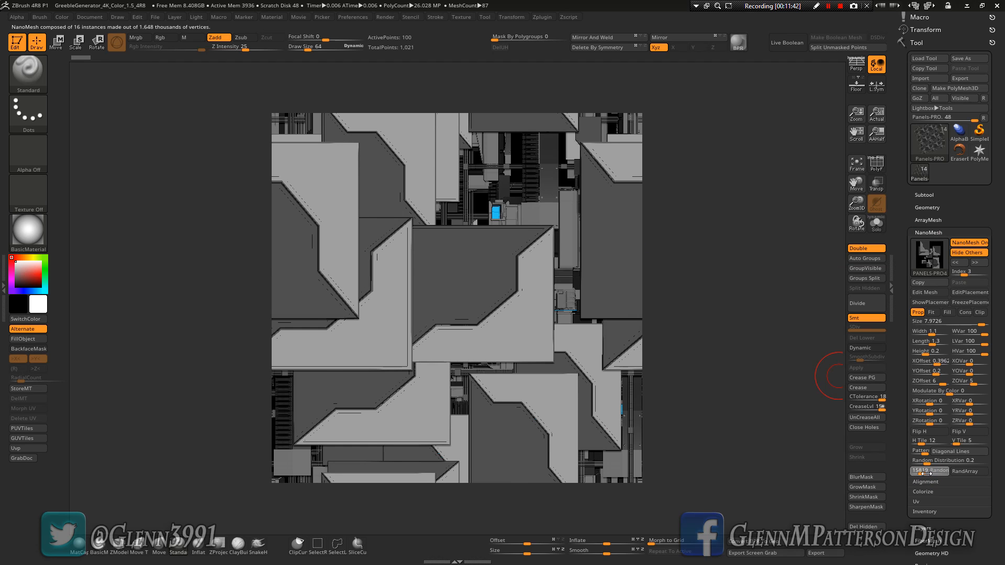
click(917, 473)
click(918, 473)
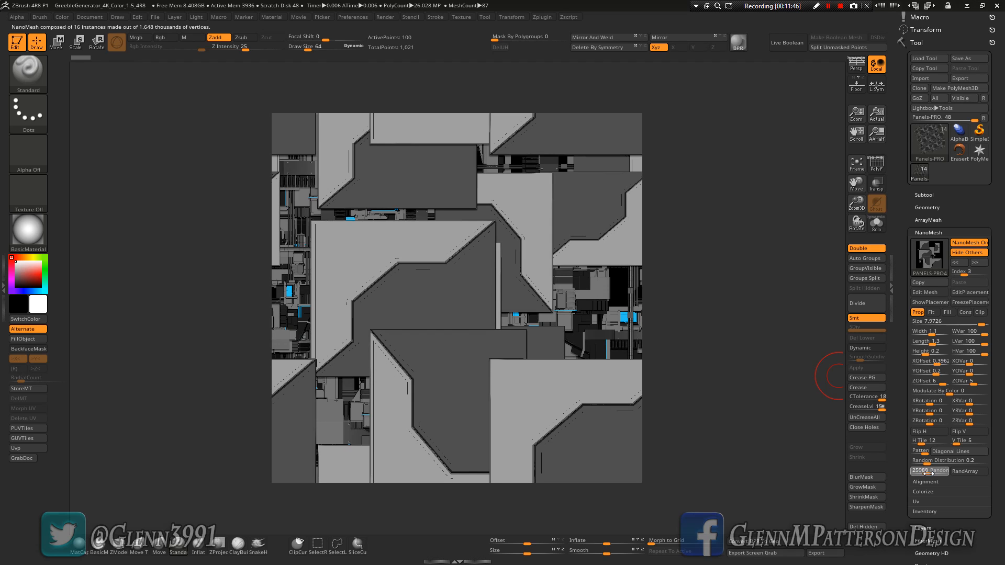
click(916, 473)
click(917, 473)
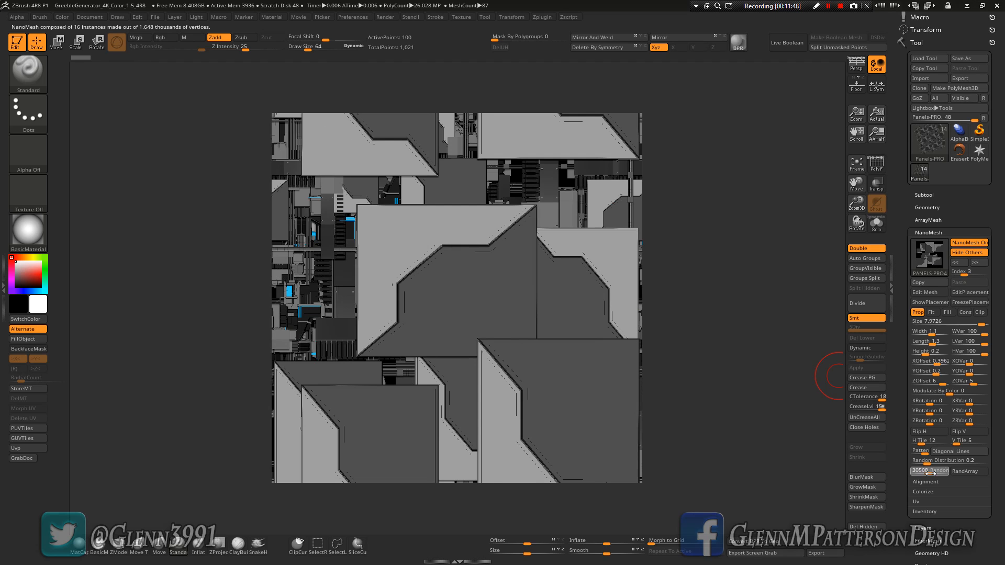
click(916, 473)
click(916, 473)
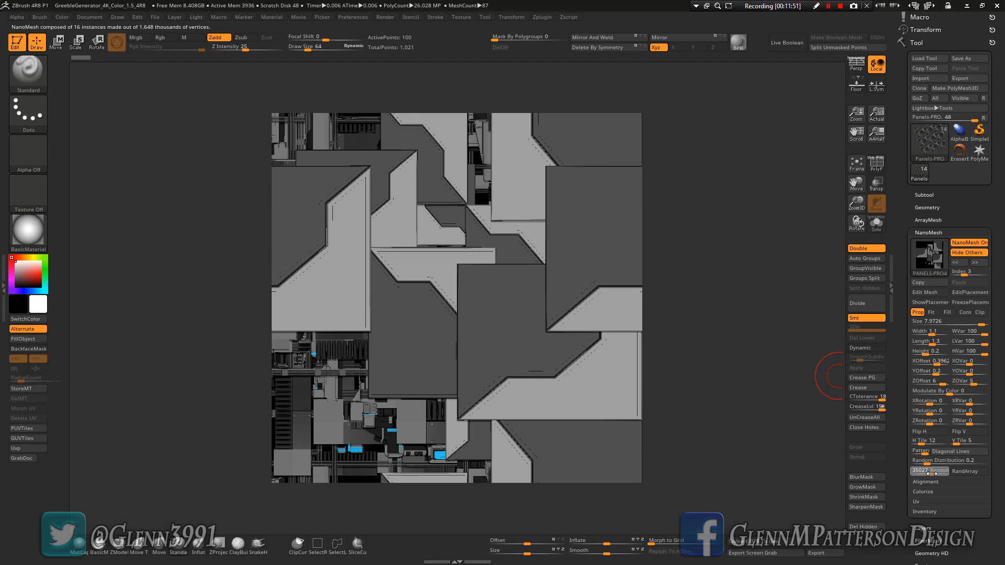
click(917, 473)
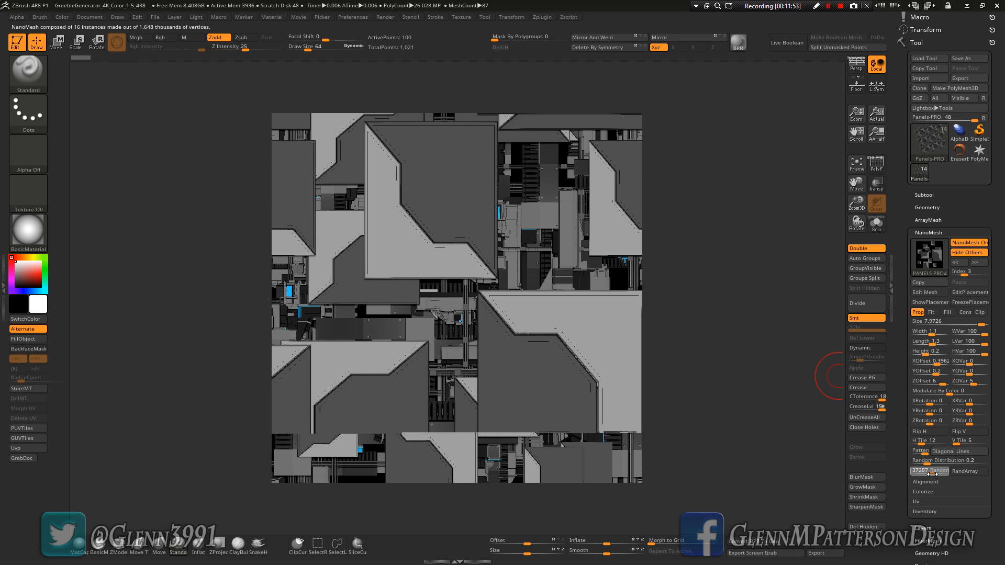
Keep changing the panel NanoMesh's Random Seed for further layouts, ending at 36157.
click(917, 473)
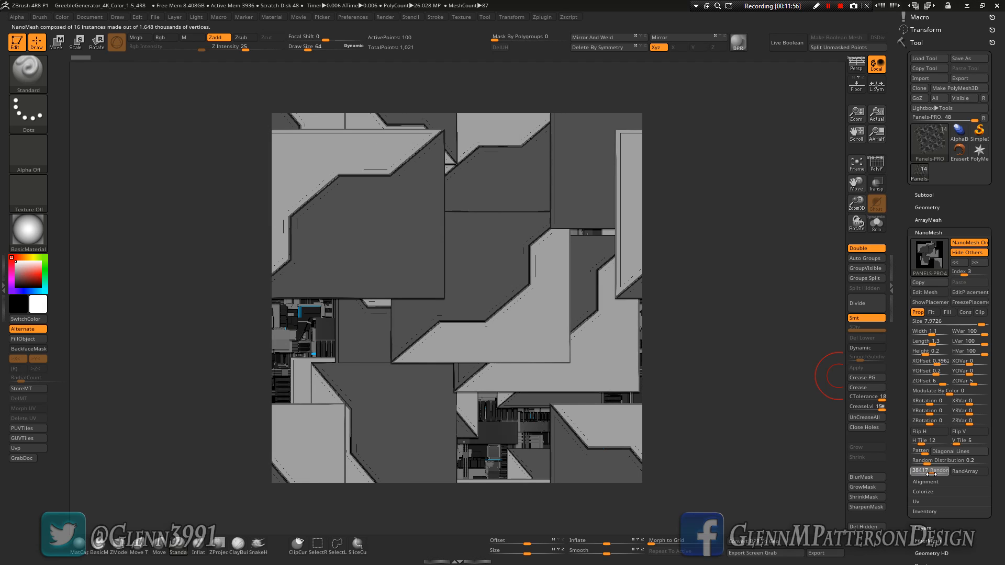
click(916, 473)
click(917, 473)
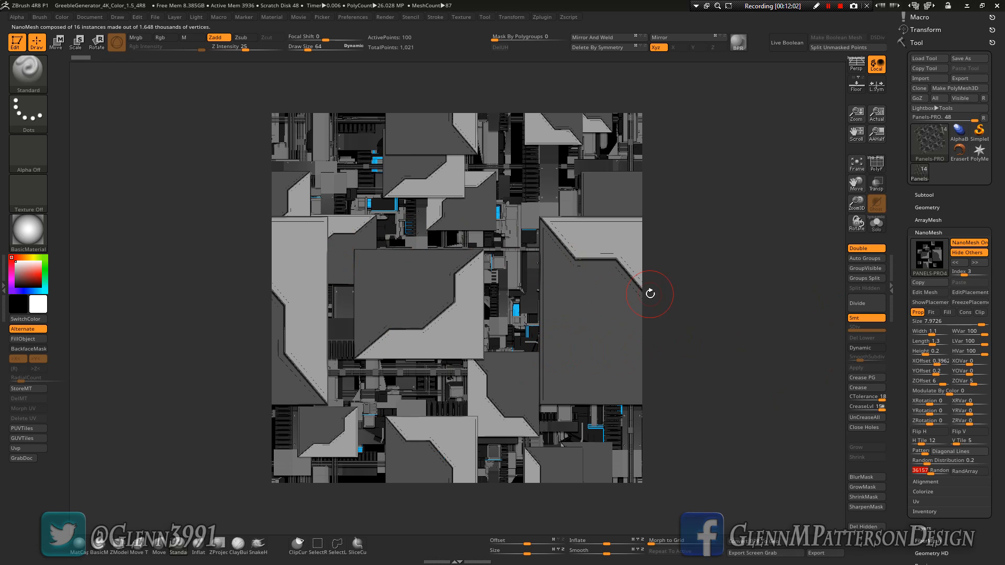
Expand the subtool list and hide the Misc subtool.
right_click(650, 293)
click(925, 195)
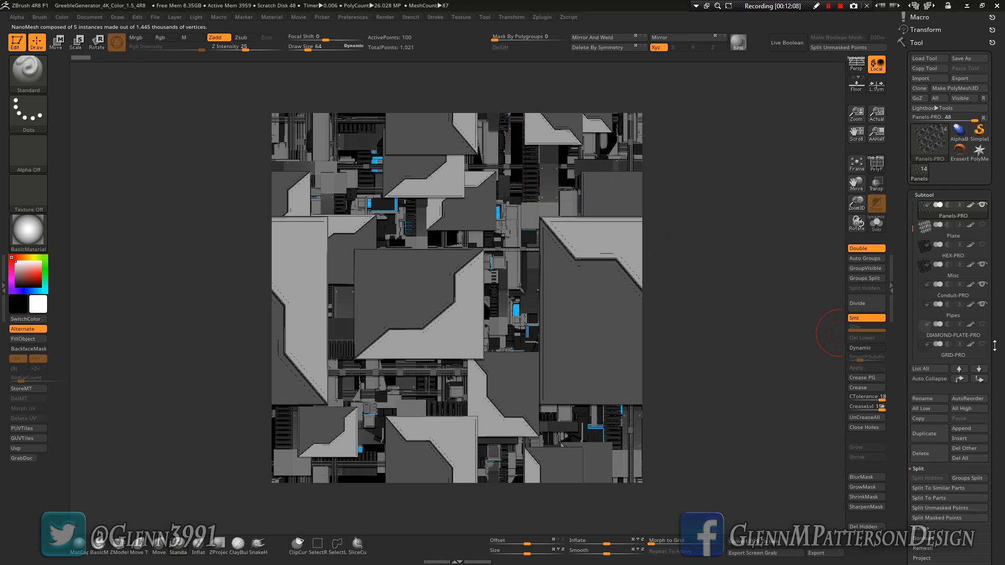
click(984, 265)
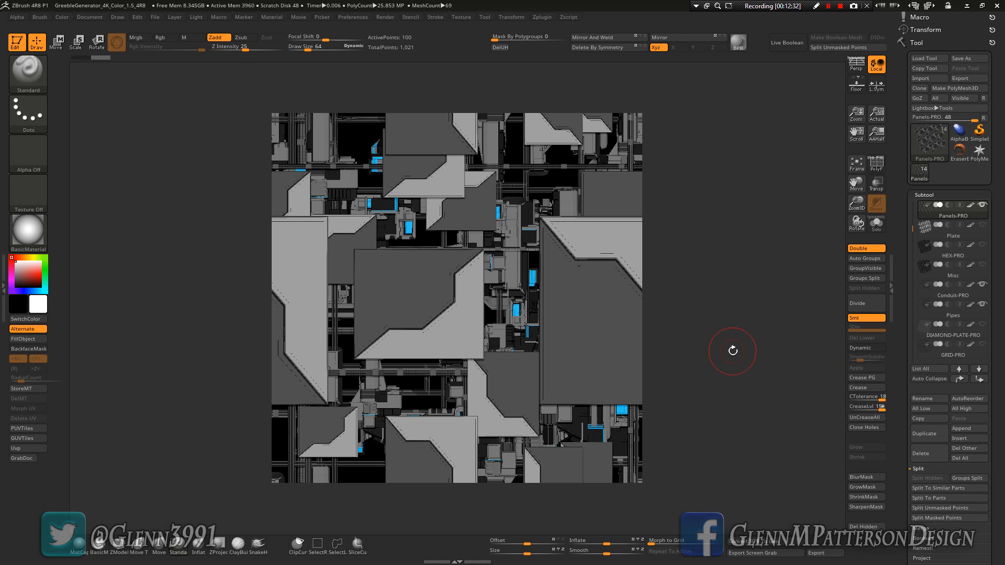
Dock the Macro palette above the Tool palette and expand its macro list, collapsing the Misc group.
click(219, 16)
drag(216, 30, 906, 34)
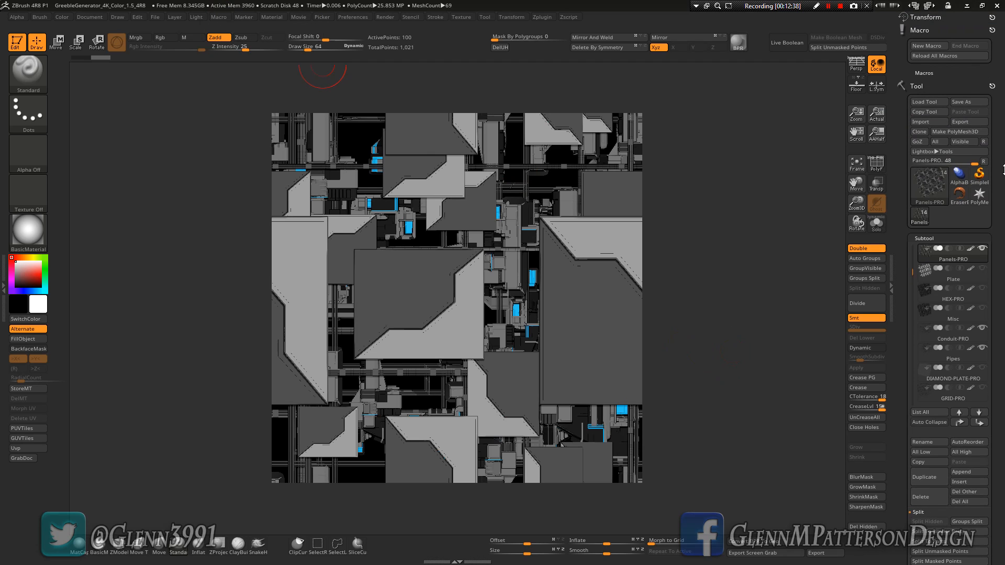
click(925, 73)
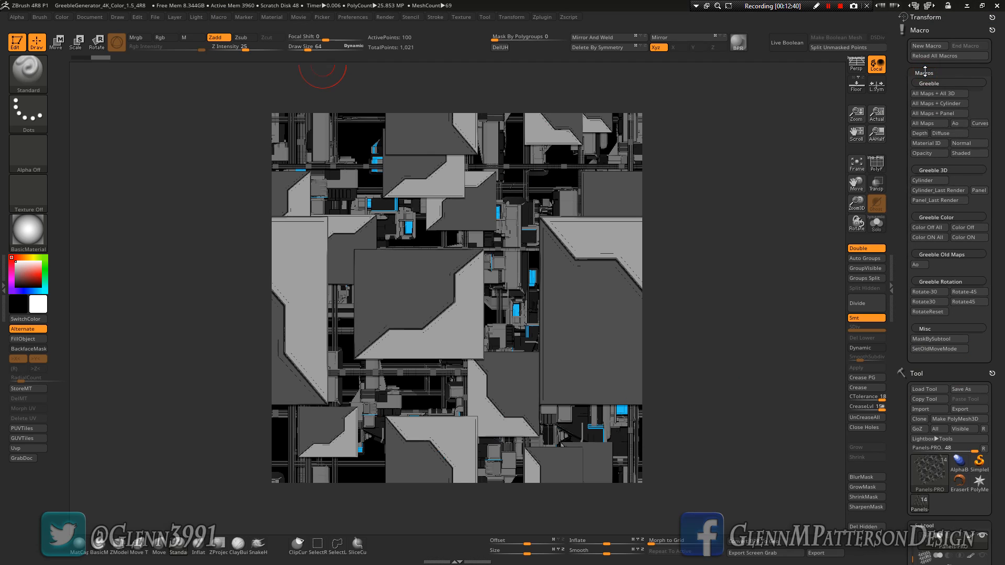
click(937, 328)
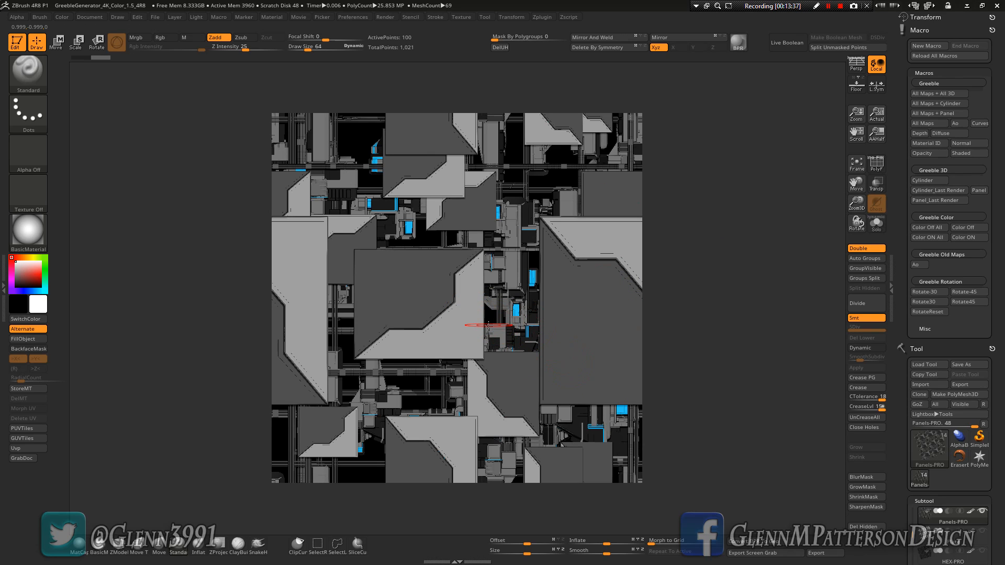
click(978, 190)
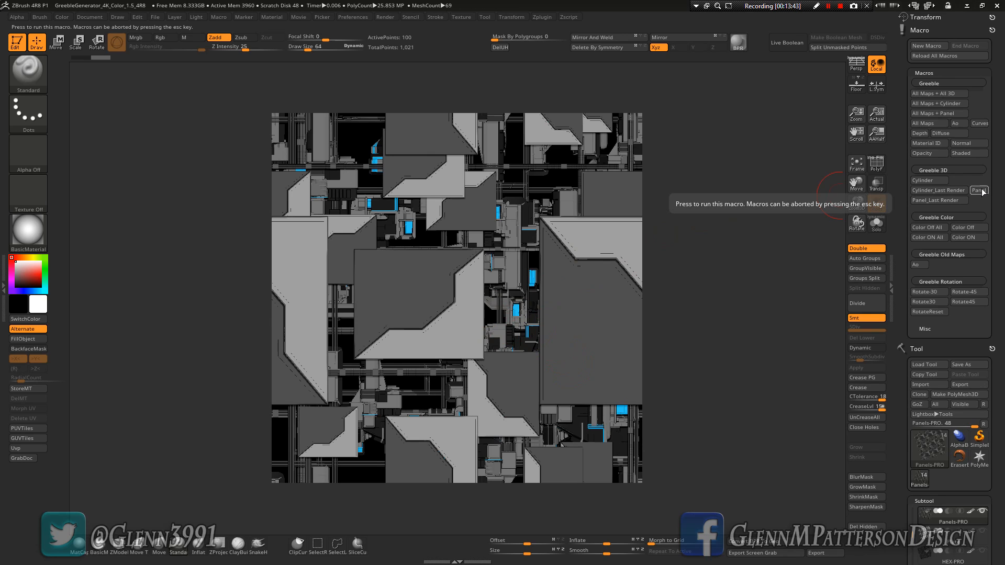
click(978, 190)
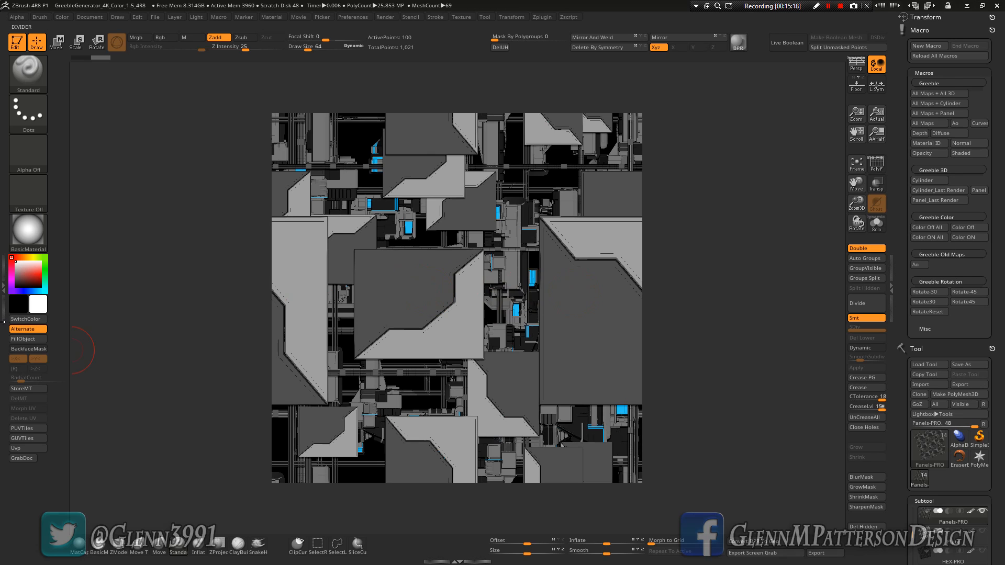
Show the Texture palette and run the All Maps + All 3D greeble macro.
click(4, 288)
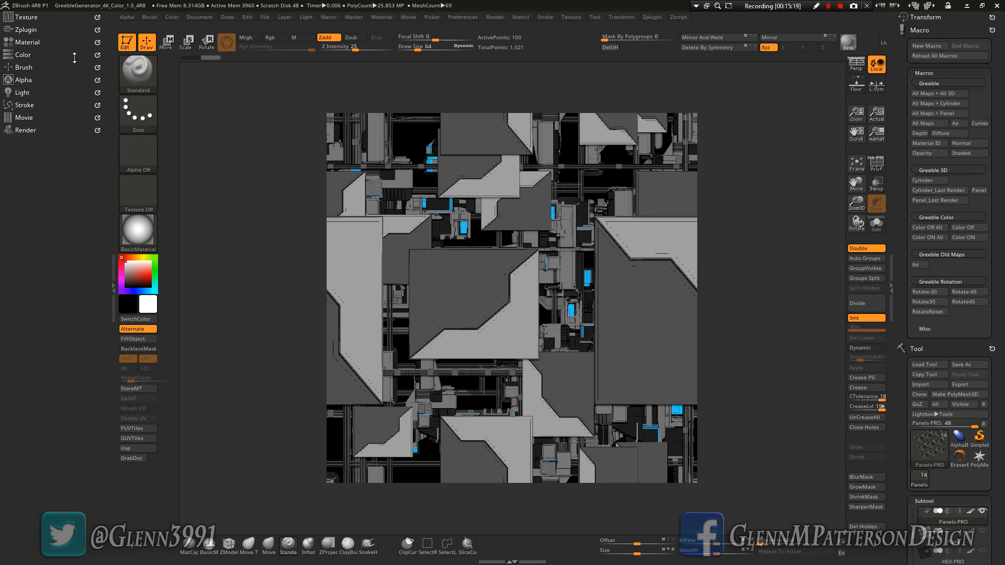
click(26, 17)
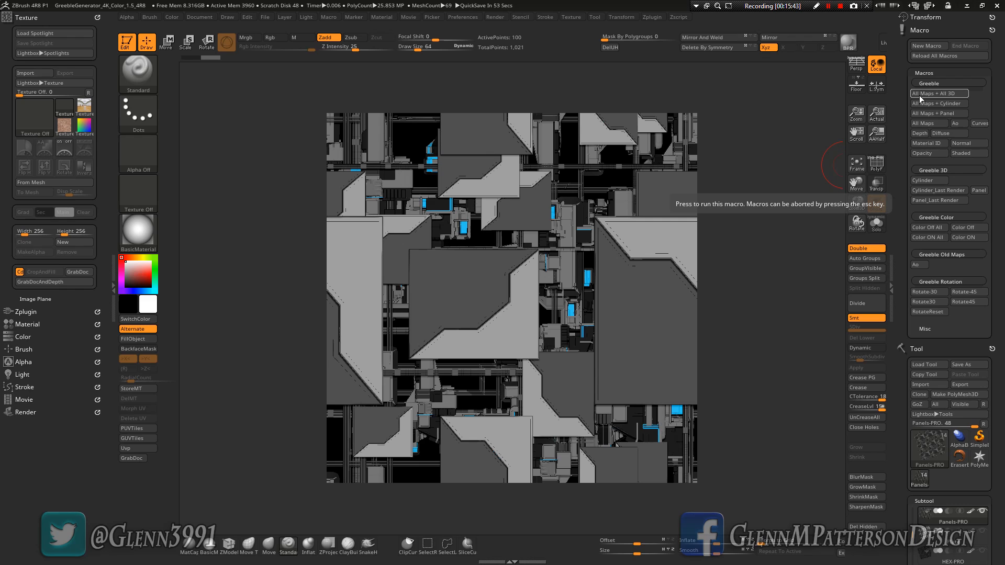
click(920, 99)
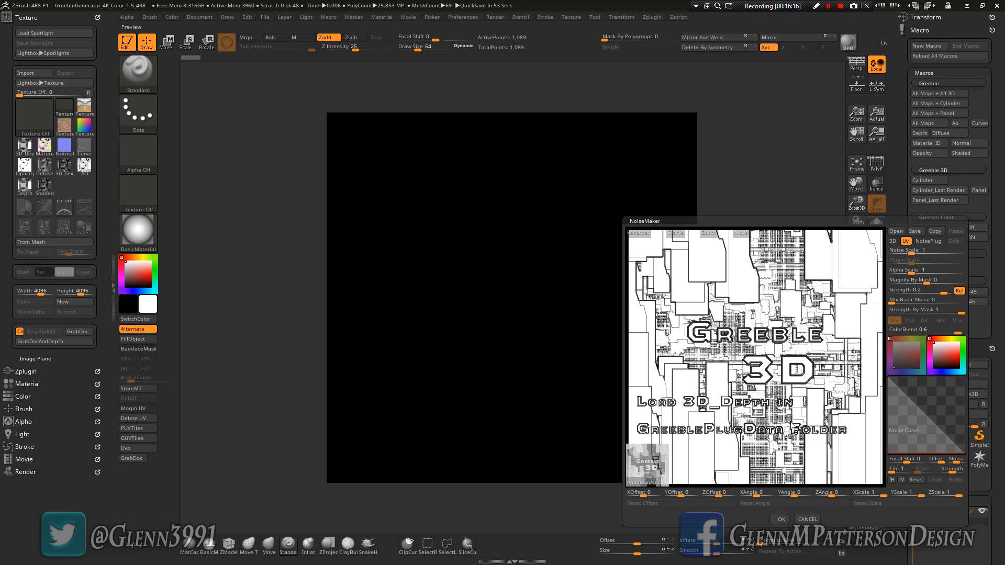
Turn off the placeholder alpha in NoiseMaker and browse to the GreeblePlugData folder for its replacement.
click(648, 482)
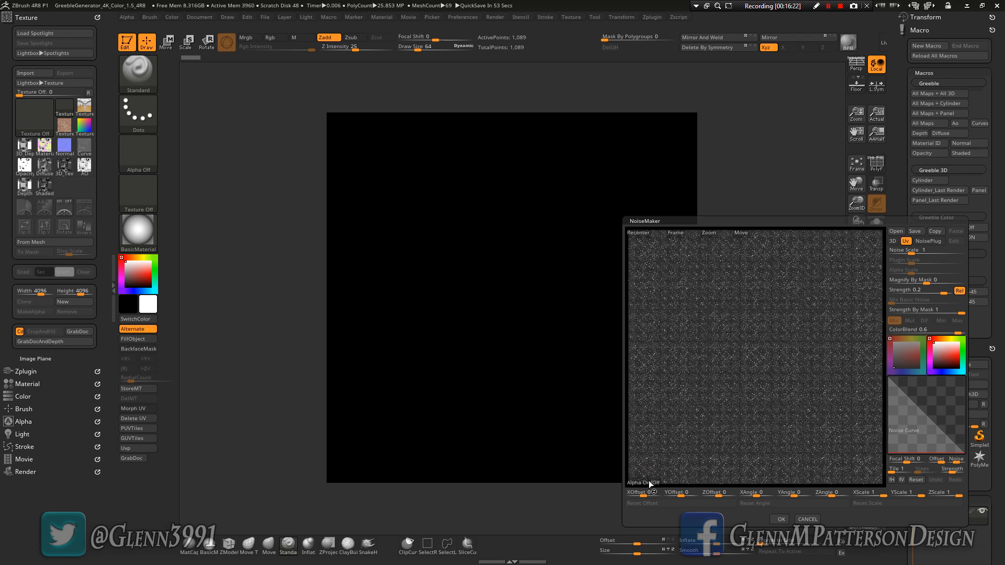
click(648, 481)
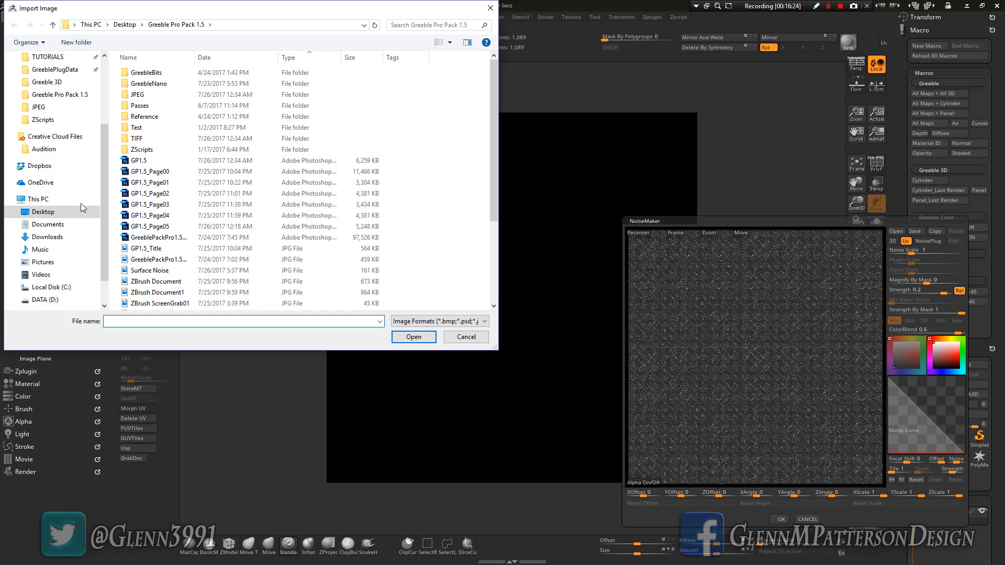
click(73, 73)
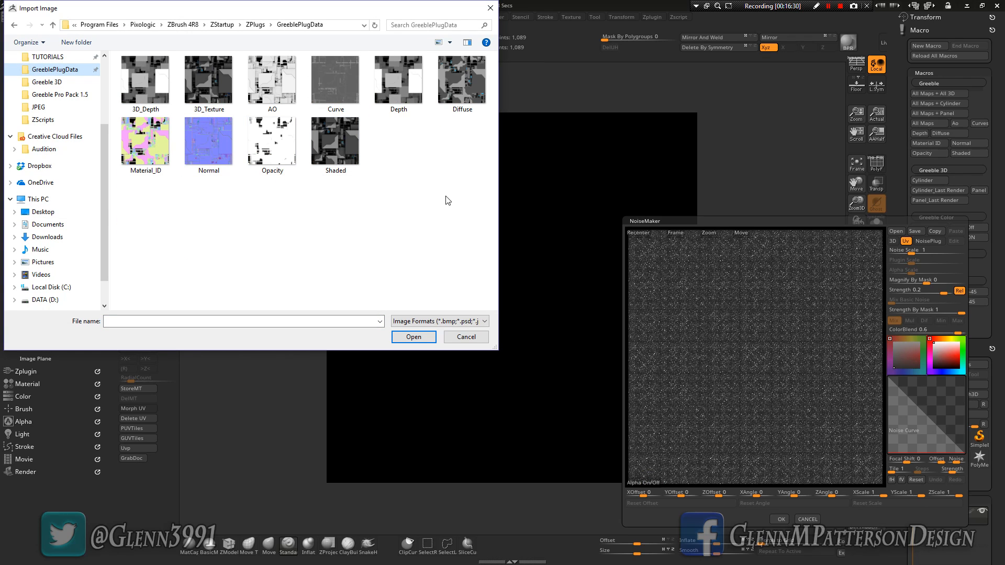
Show the GreeblePlugData images as larger thumbnails and enlarge the Import Image dialog to fit them all.
right_click(308, 214)
mouse_move(394, 224)
click(462, 222)
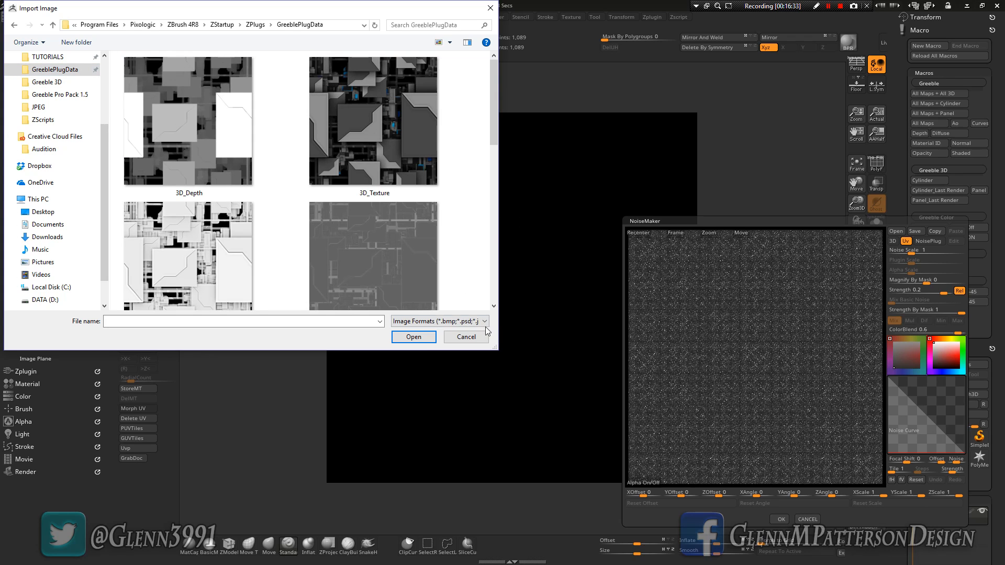
mouse_move(495, 350)
mouse_down()
mouse_move(635, 429)
mouse_move(647, 486)
mouse_move(620, 487)
mouse_move(734, 506)
mouse_move(746, 536)
mouse_up()
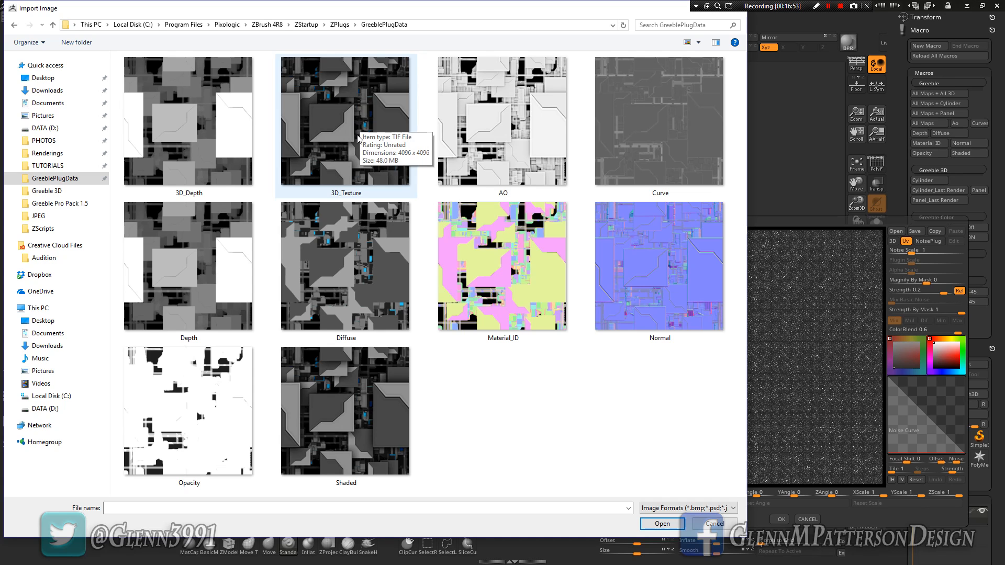
Import 3D_Depth as the NoiseMaker alpha and accept the noise so the macro generates the maps and models.
click(193, 155)
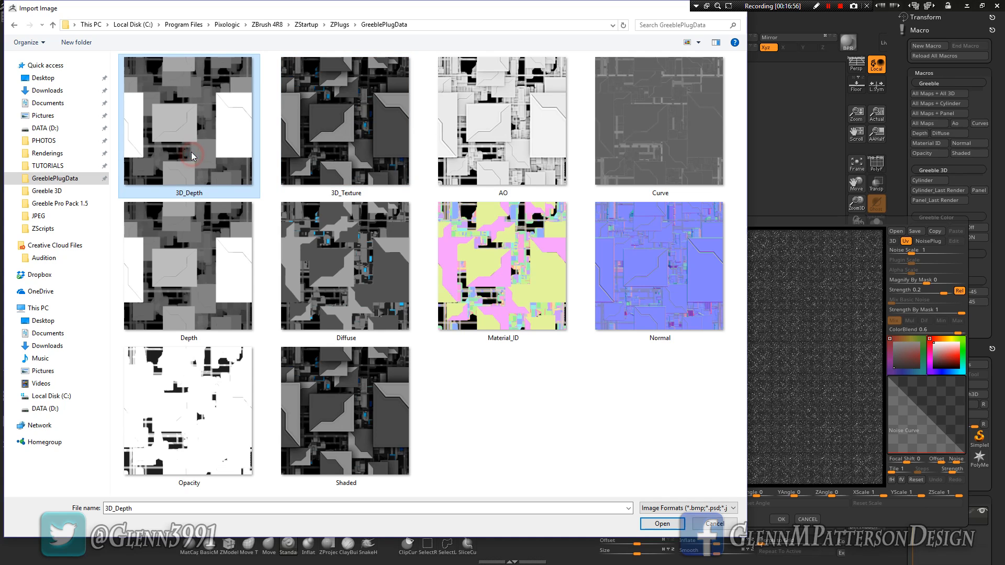
click(673, 524)
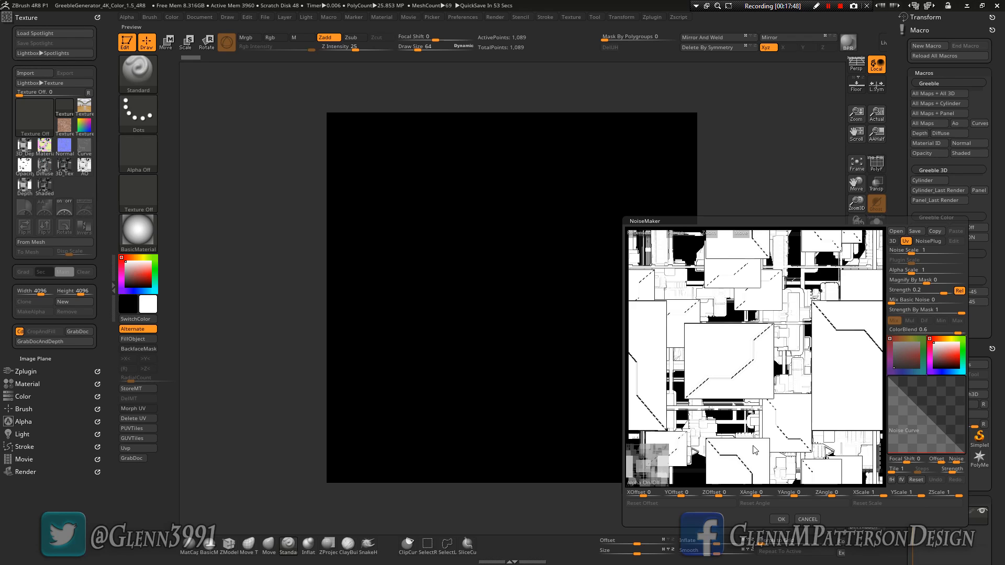
click(774, 521)
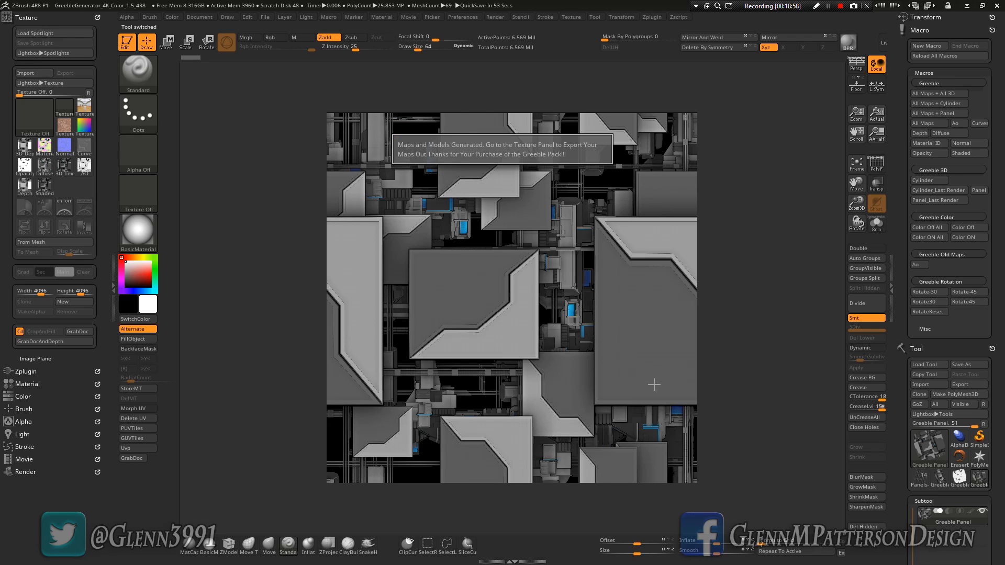
click(766, 339)
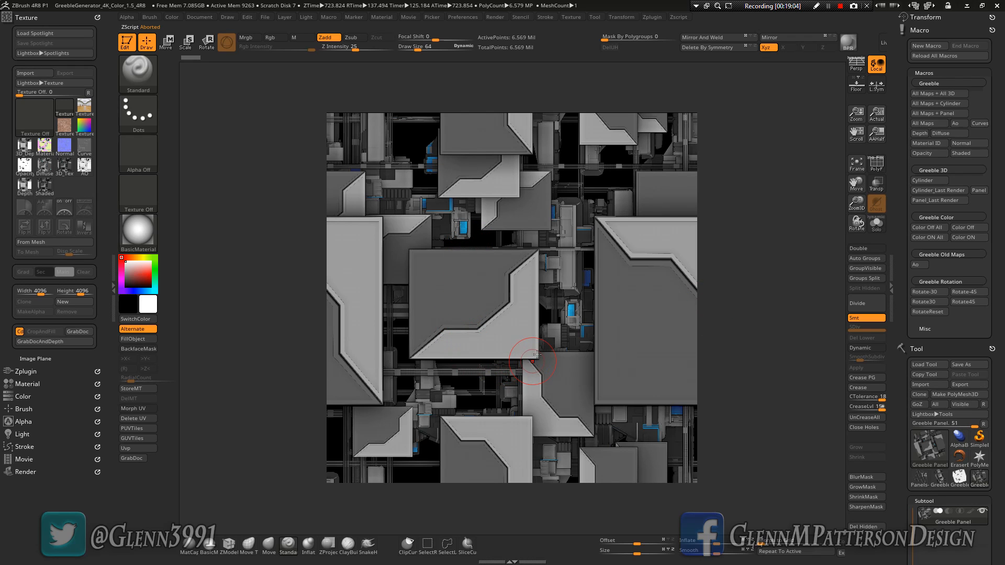
Examine the generated Greeble Panel model up close and framed as a whole.
click(879, 138)
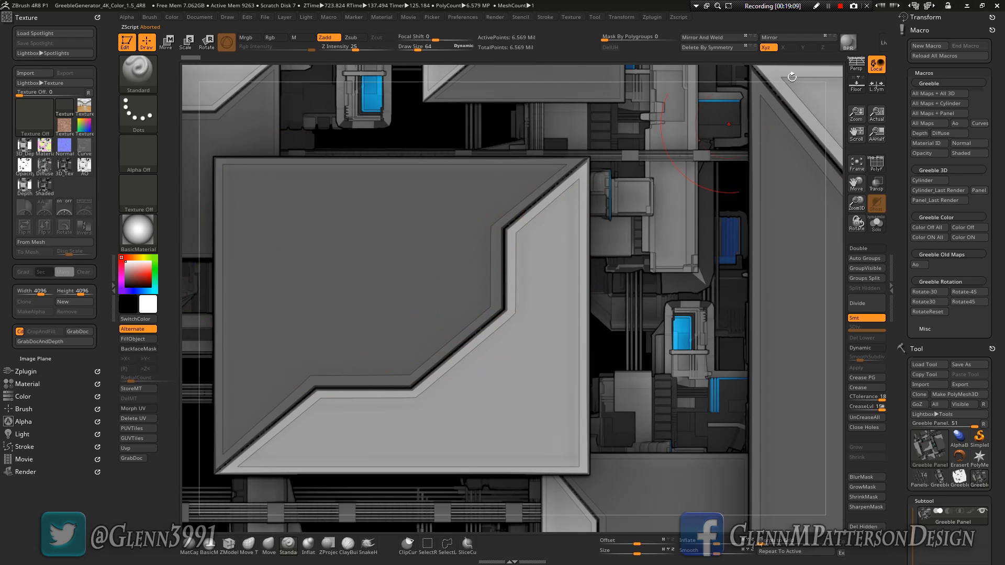
click(857, 164)
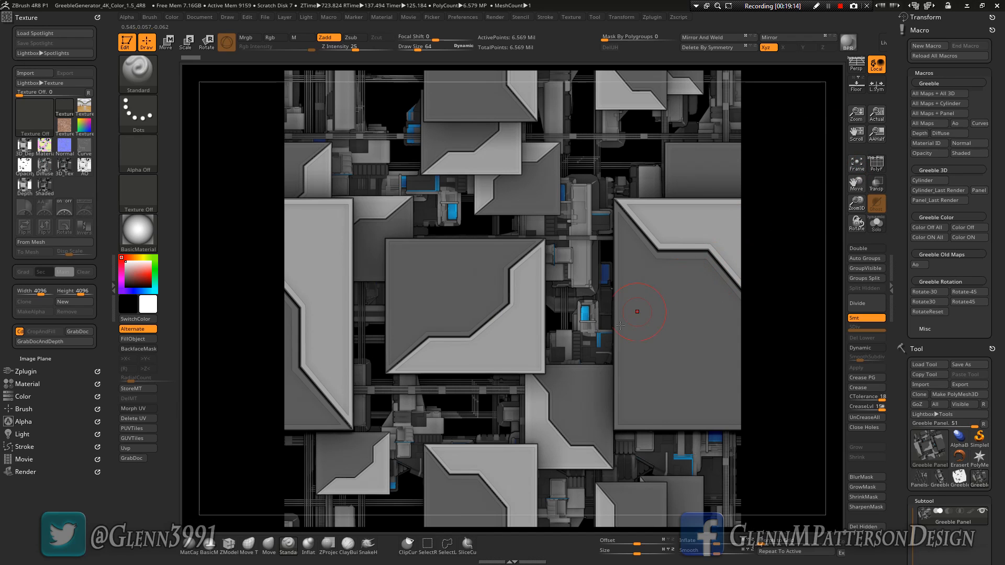
mouse_move(520, 333)
right_down()
mouse_move(506, 329)
mouse_move(490, 285)
mouse_move(549, 309)
mouse_move(513, 422)
mouse_move(529, 350)
mouse_move(515, 332)
right_up()
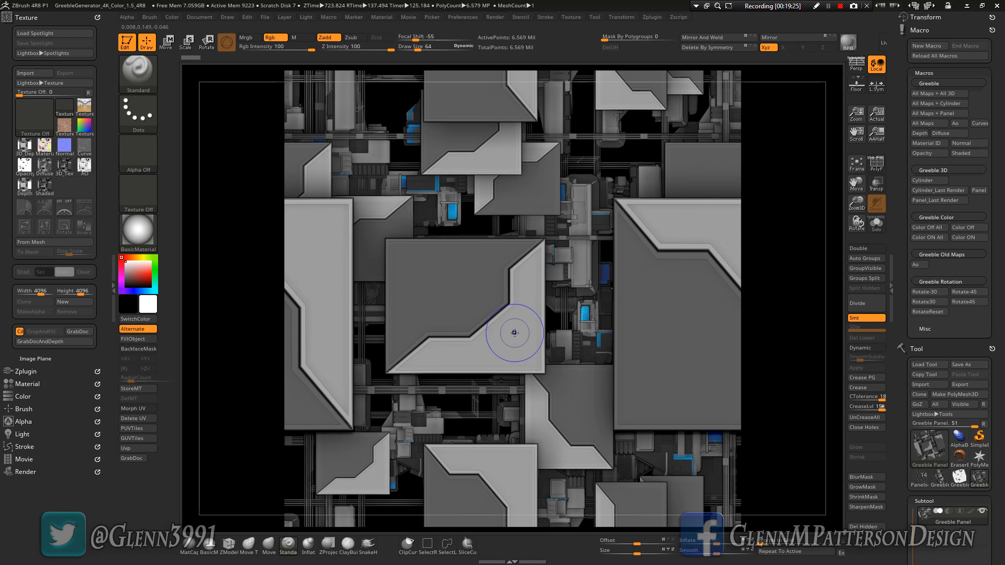
Switch to the Greeble Cylinder tool, examine it from several angles, and return to the Greeble Panel tool.
mouse_move(940, 482)
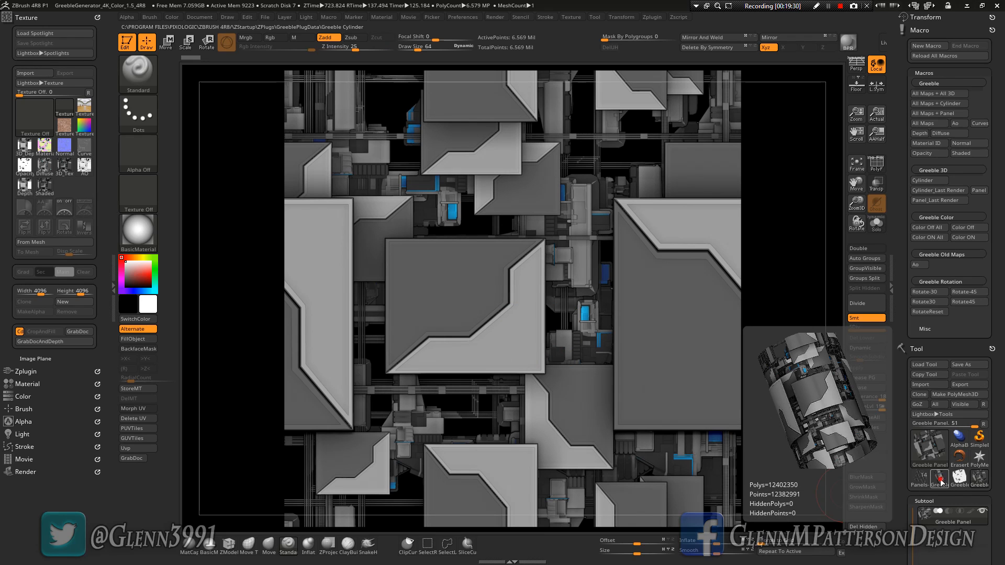
click(941, 482)
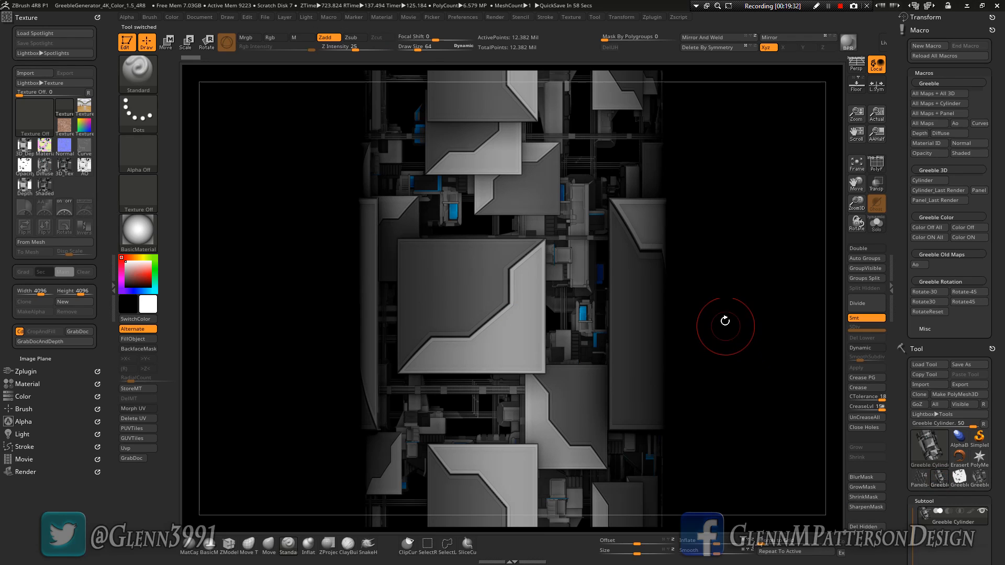
mouse_move(717, 340)
mouse_down()
mouse_move(704, 476)
mouse_move(471, 439)
mouse_move(460, 426)
mouse_move(465, 357)
mouse_move(448, 329)
mouse_move(465, 280)
mouse_move(601, 341)
mouse_move(605, 313)
mouse_up()
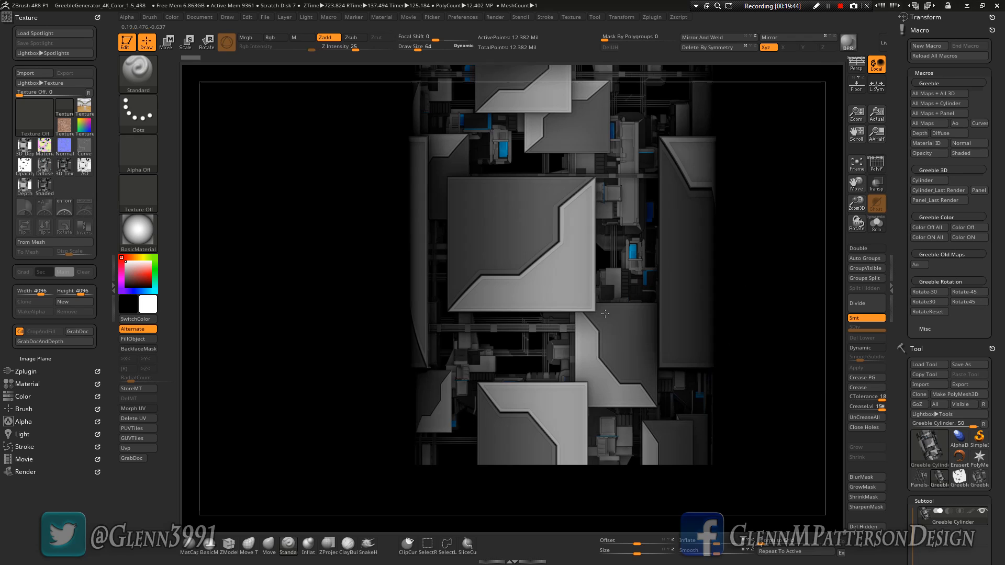
drag(763, 348, 722, 354)
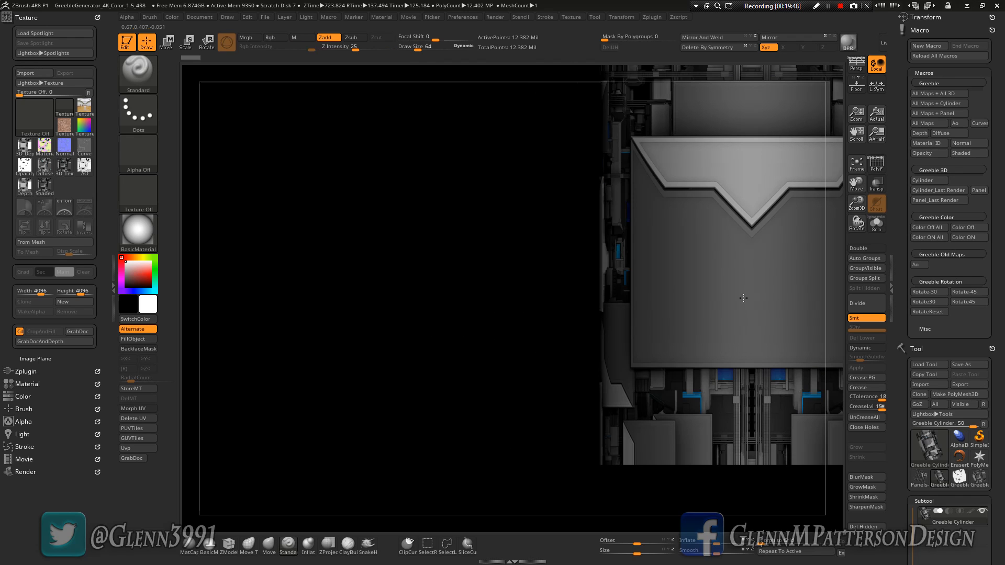
click(857, 164)
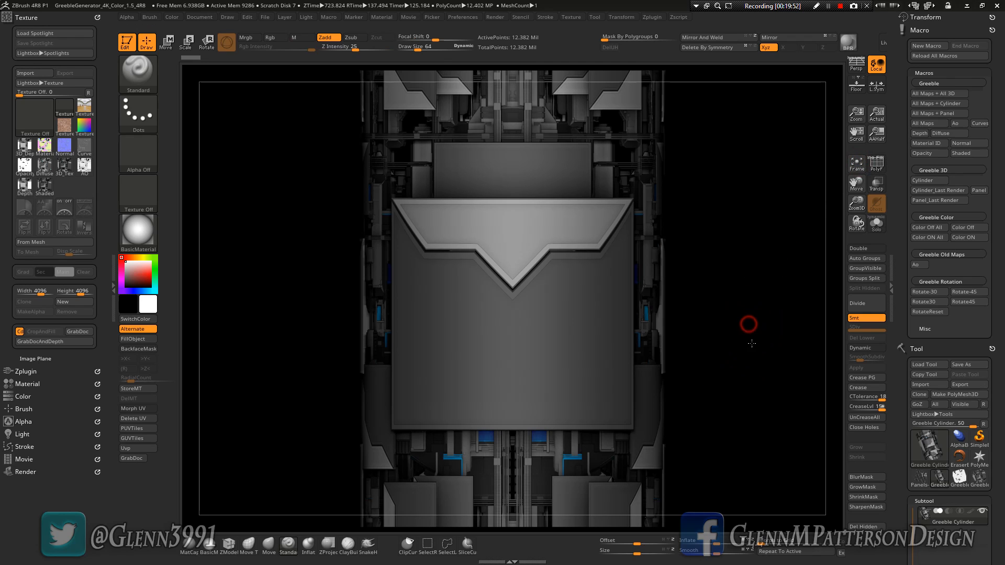
drag(749, 325, 748, 366)
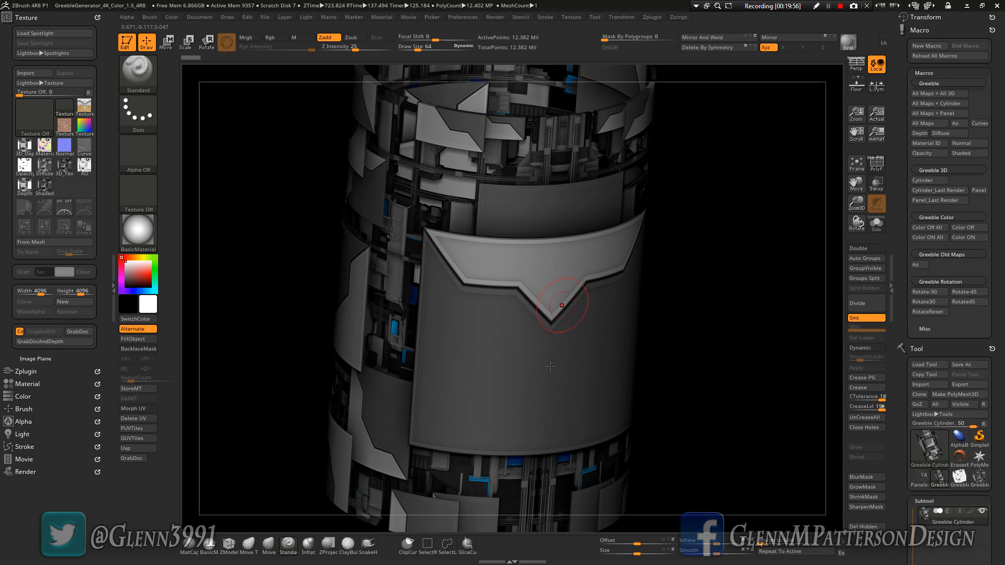
drag(695, 399, 725, 369)
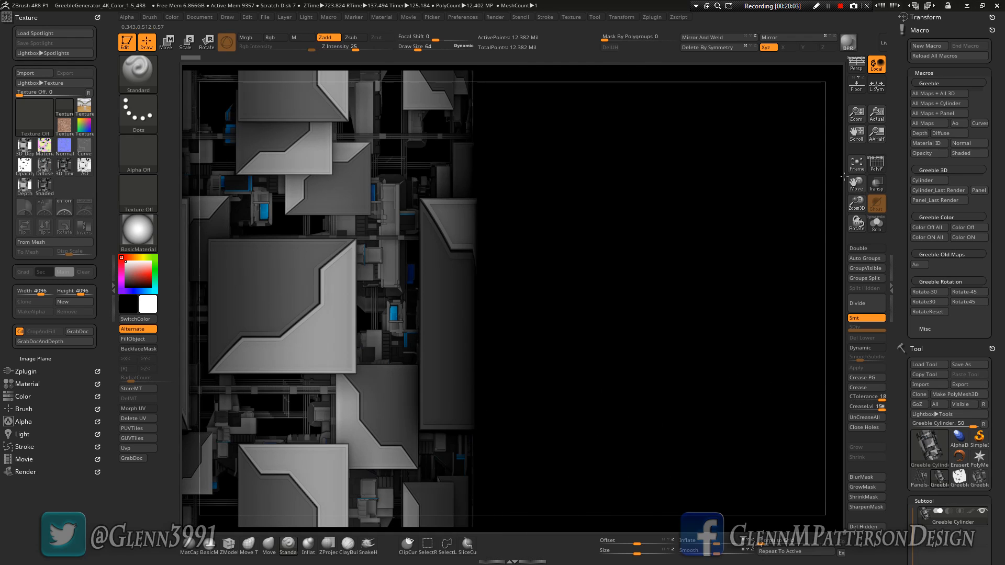
click(854, 163)
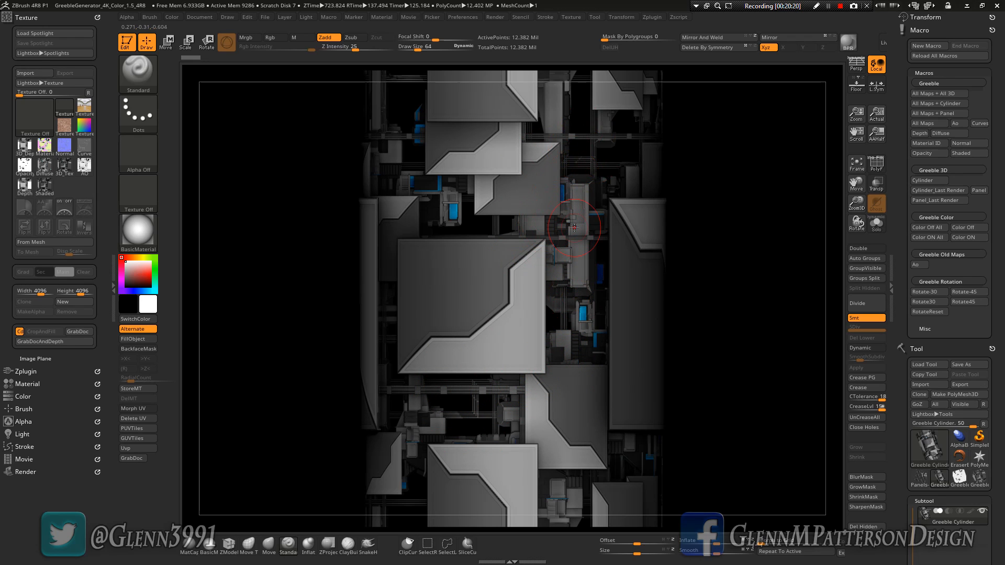
right_drag(562, 259, 518, 269)
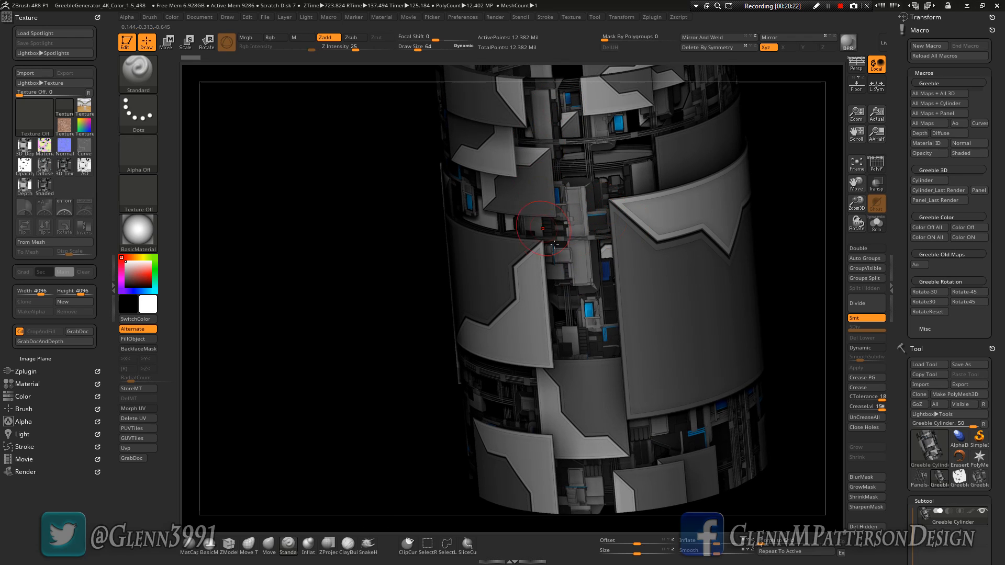
right_drag(532, 330, 580, 320)
drag(576, 320, 572, 318)
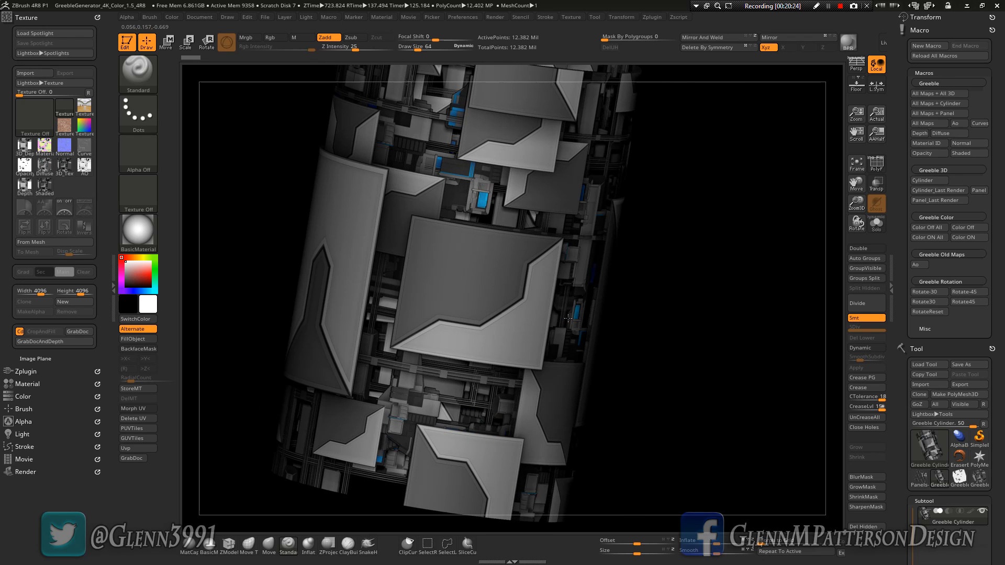
click(983, 485)
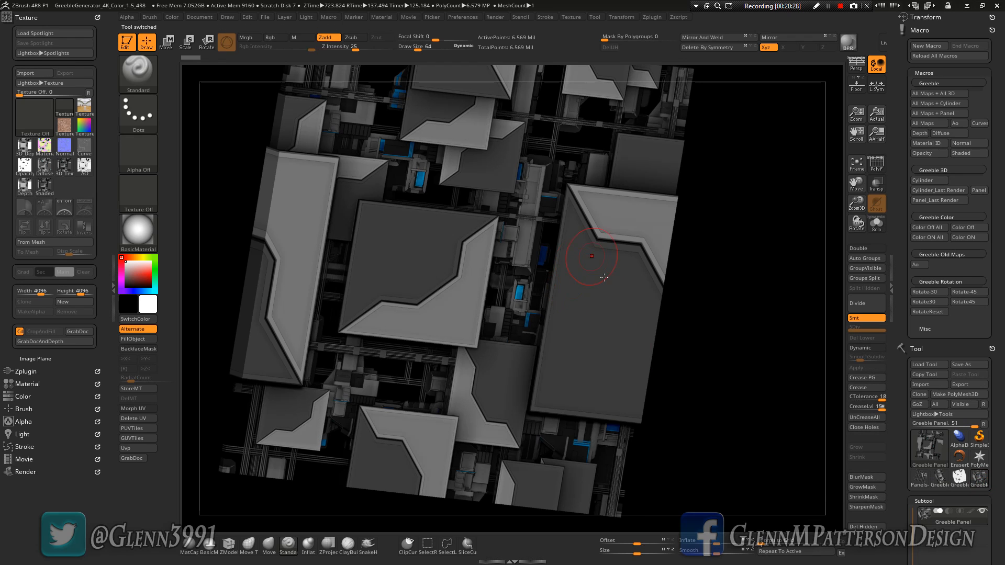
Pre-process the Greeble Panel in Decimation Master with Keep UVs enabled, and decimate it to 100 k polys.
drag(612, 303, 585, 300)
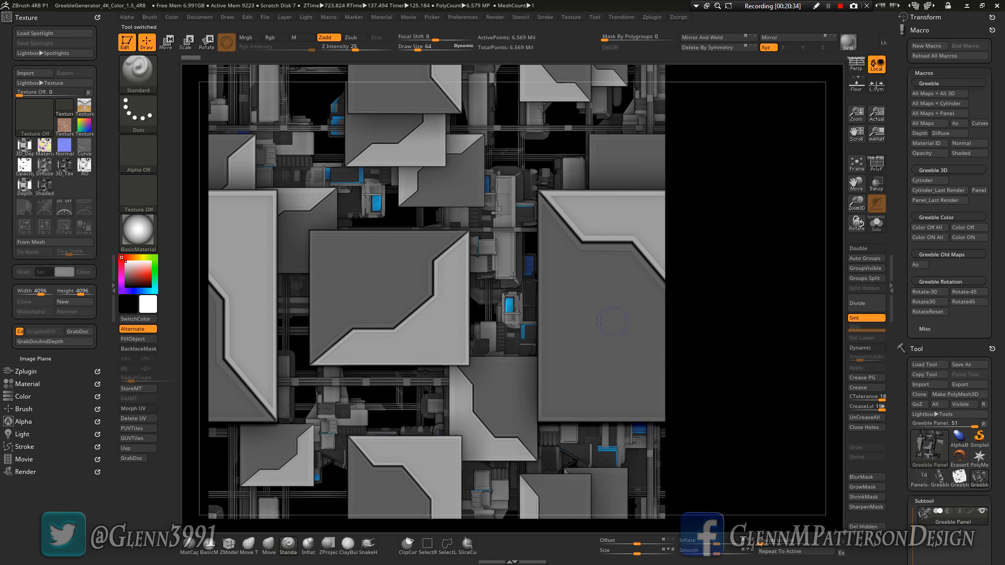
mouse_move(613, 321)
right_down()
mouse_move(524, 321)
mouse_move(612, 323)
right_up()
click(855, 164)
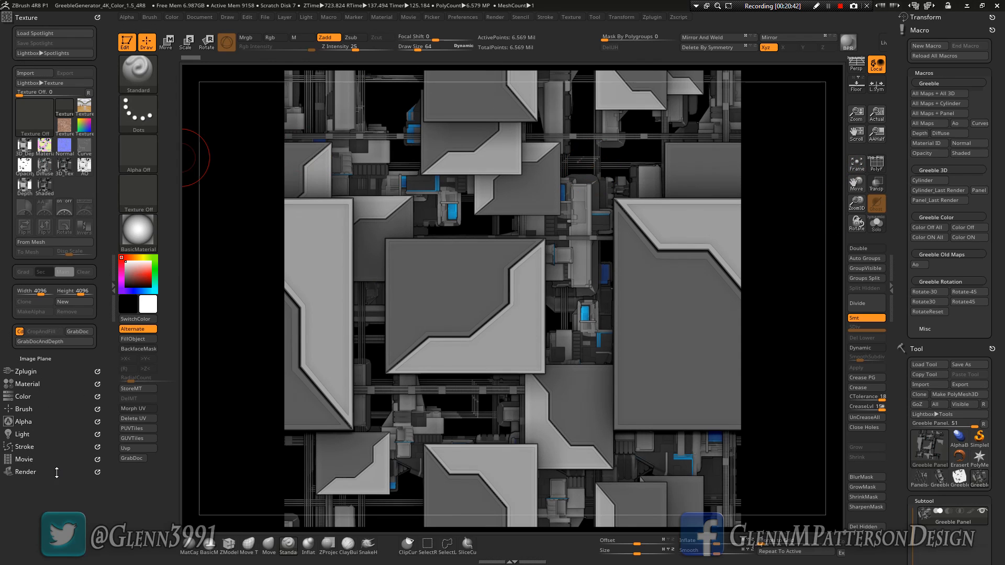
click(24, 371)
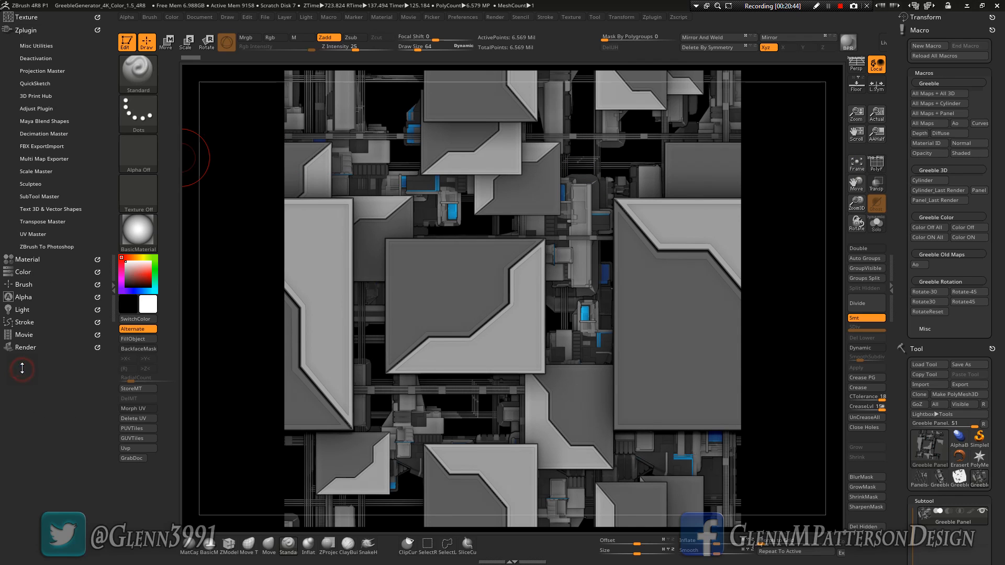
click(43, 133)
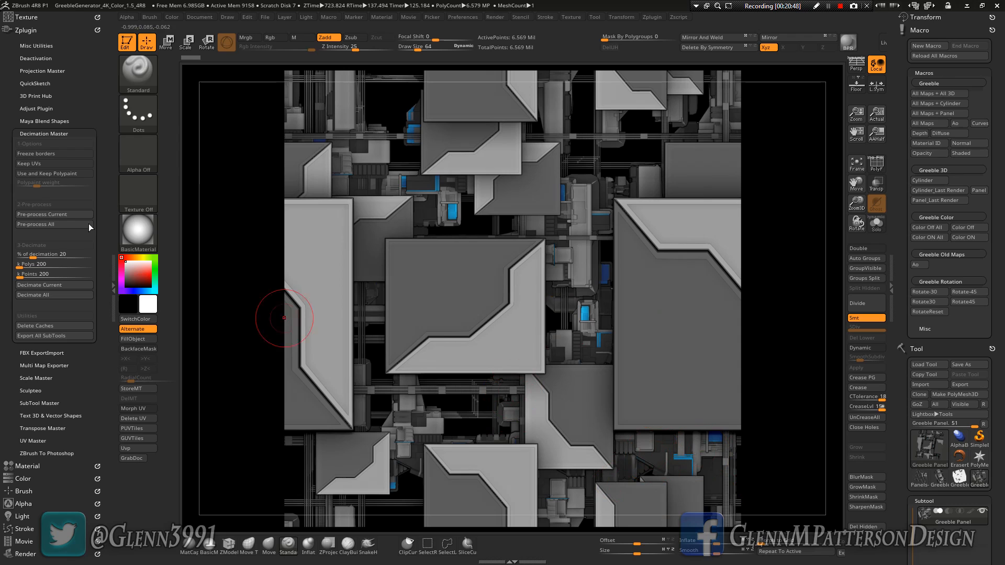
click(64, 164)
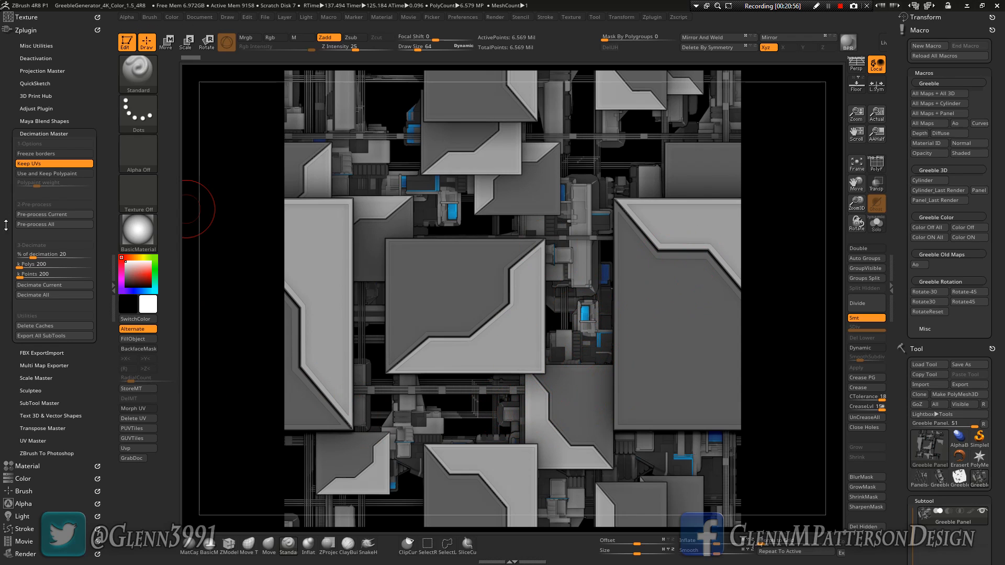
click(59, 216)
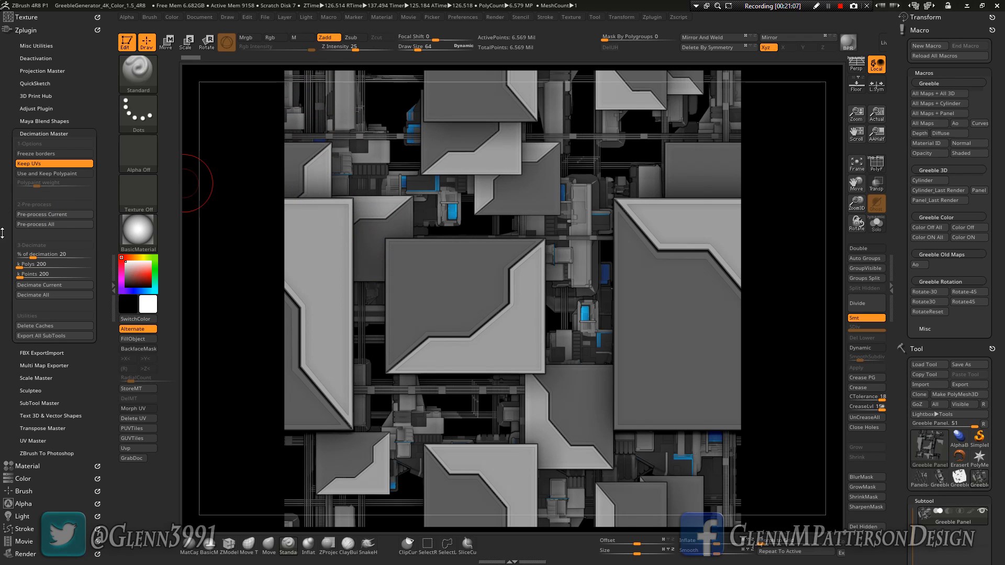
click(64, 267)
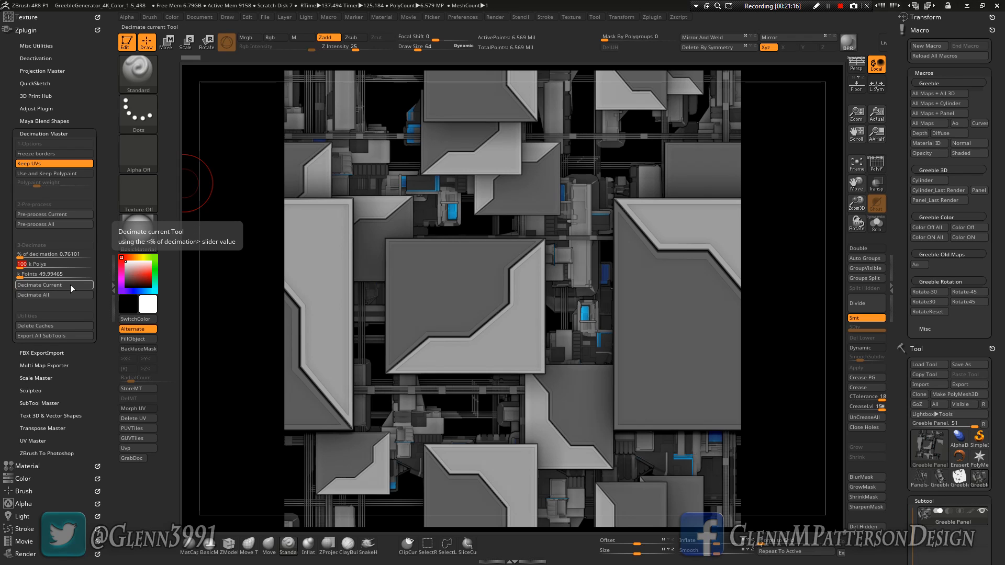
click(70, 284)
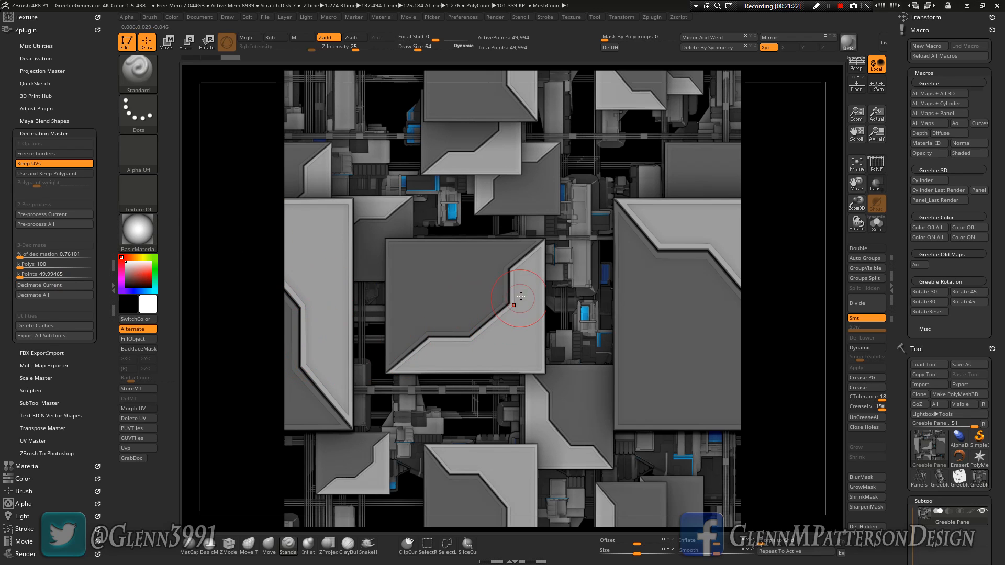
Examine the decimated panel's polyframe wireframe up close and framed as a whole, and hide the polyframe.
click(878, 166)
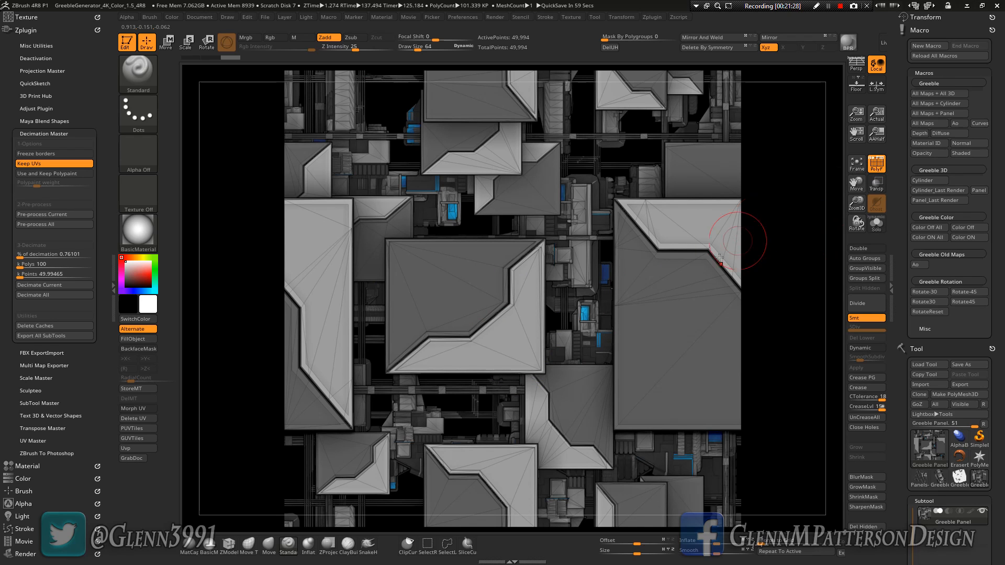
right_drag(662, 345, 669, 300)
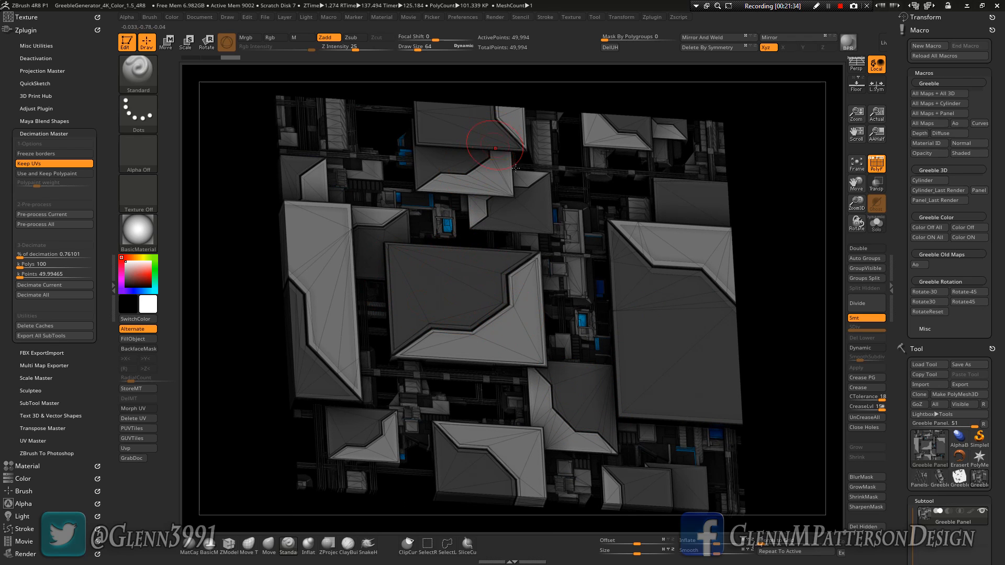
mouse_move(674, 296)
right_down()
mouse_move(665, 309)
mouse_move(682, 297)
right_up()
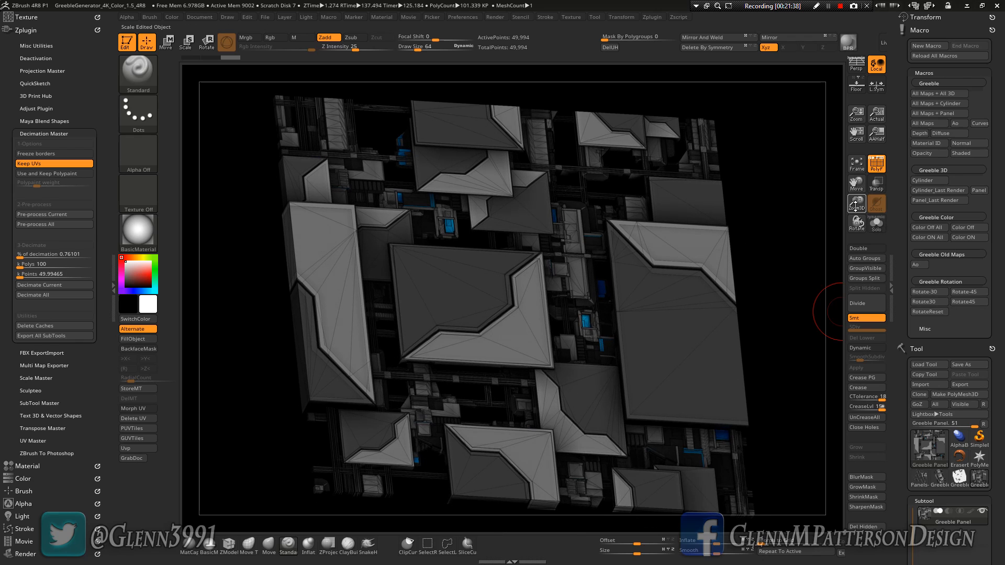
drag(855, 206, 857, 262)
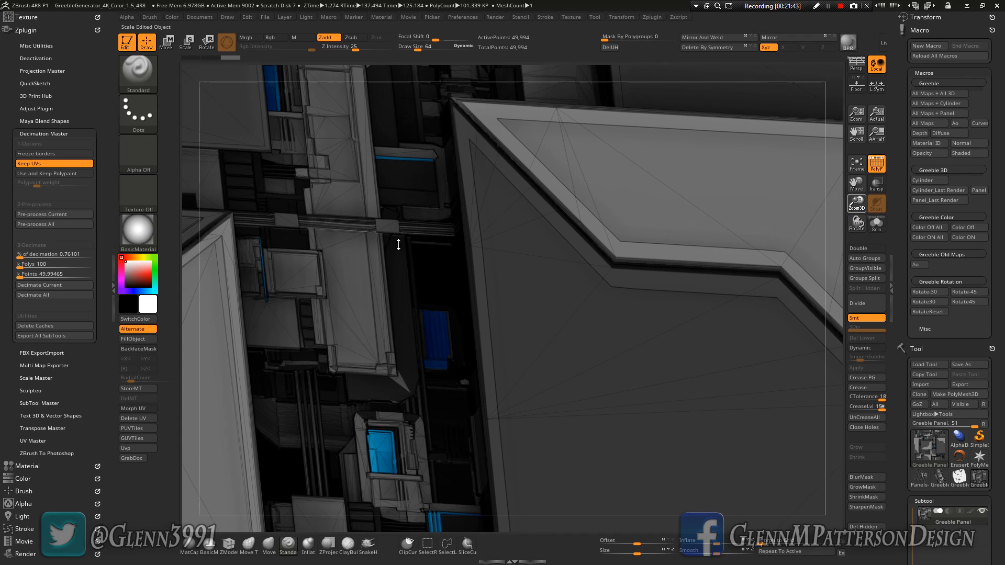
right_drag(537, 325, 516, 333)
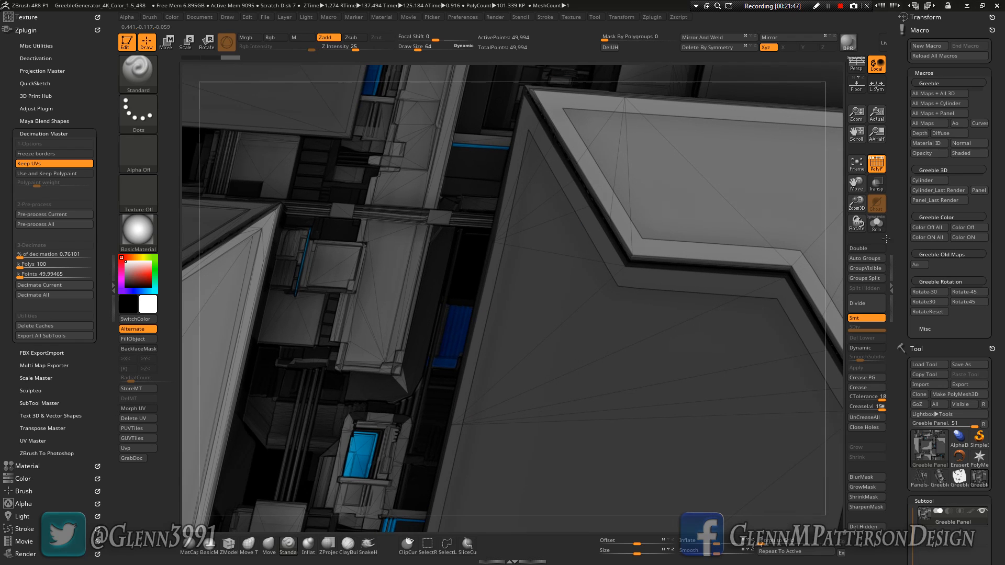
click(861, 165)
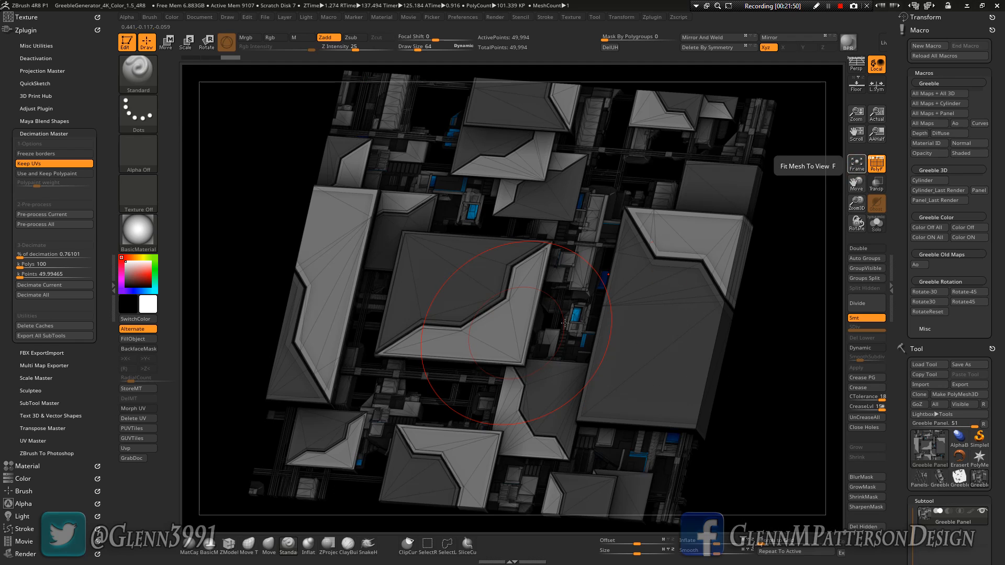
mouse_move(649, 392)
right_down()
mouse_move(630, 367)
mouse_move(664, 416)
mouse_move(680, 393)
right_up()
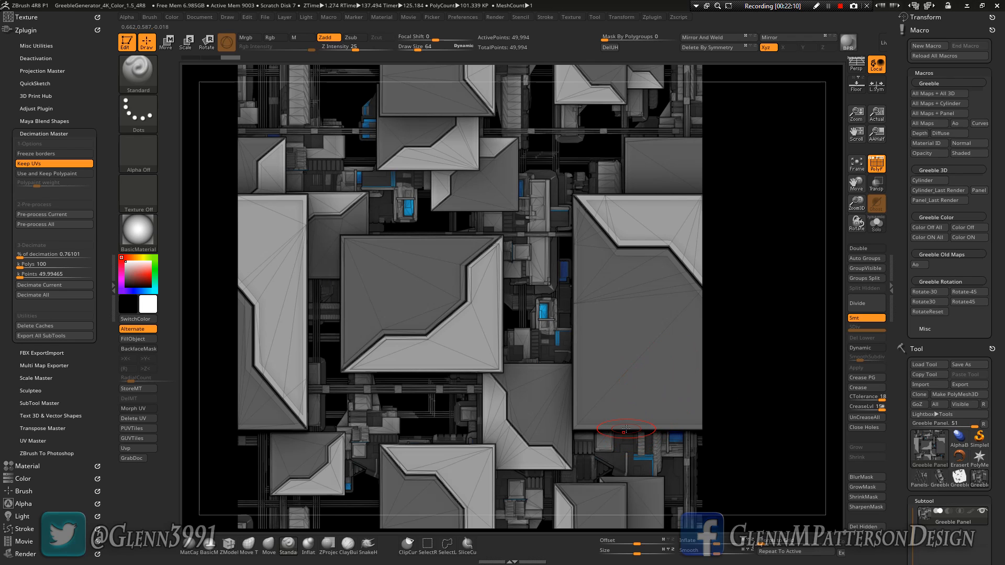
mouse_move(626, 429)
mouse_down()
mouse_move(571, 427)
mouse_move(631, 422)
mouse_up()
click(872, 173)
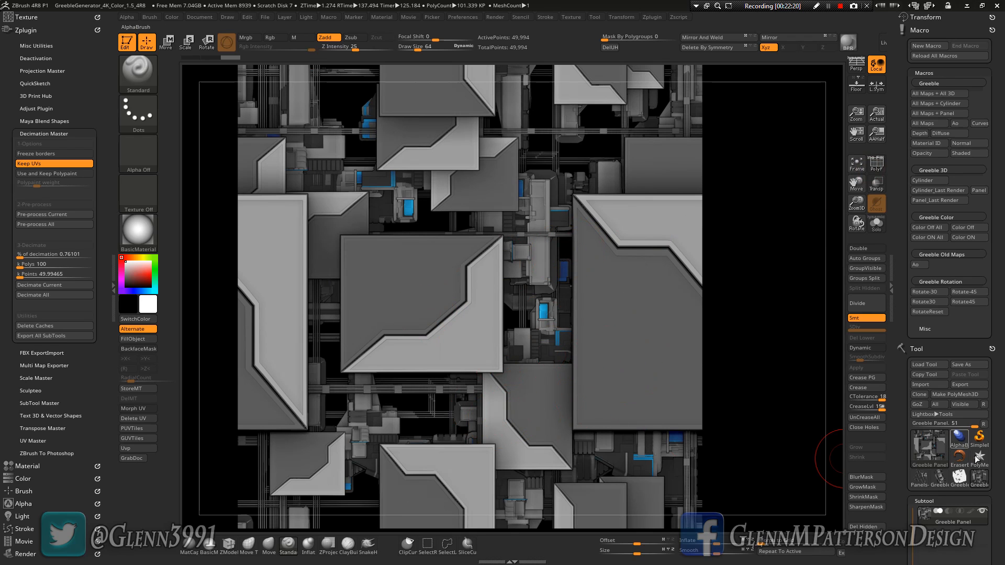
Preview the Material_ID map on the decimated panel, and switch its texture map to Shaded.
drag(997, 486, 1003, 341)
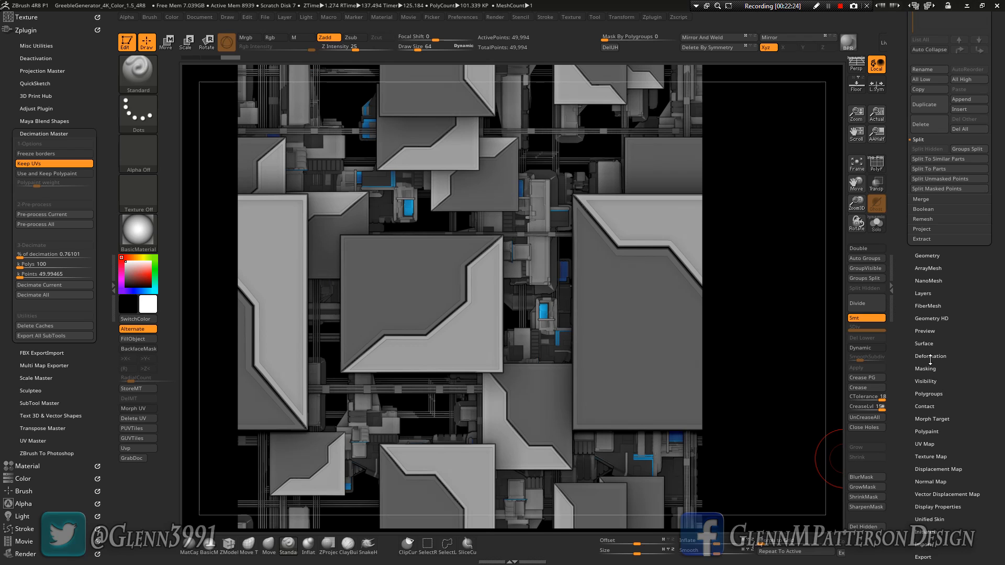
click(932, 456)
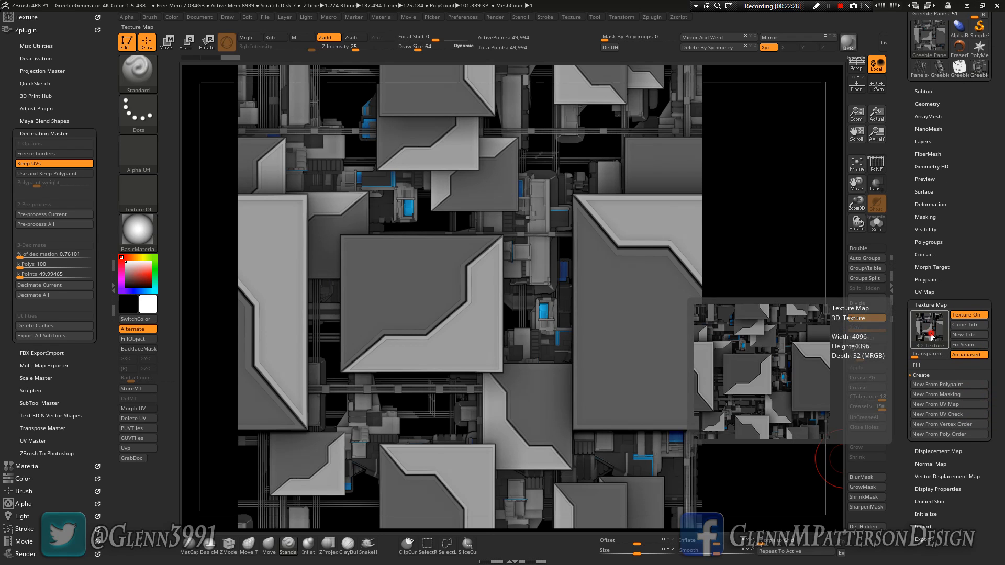
click(931, 333)
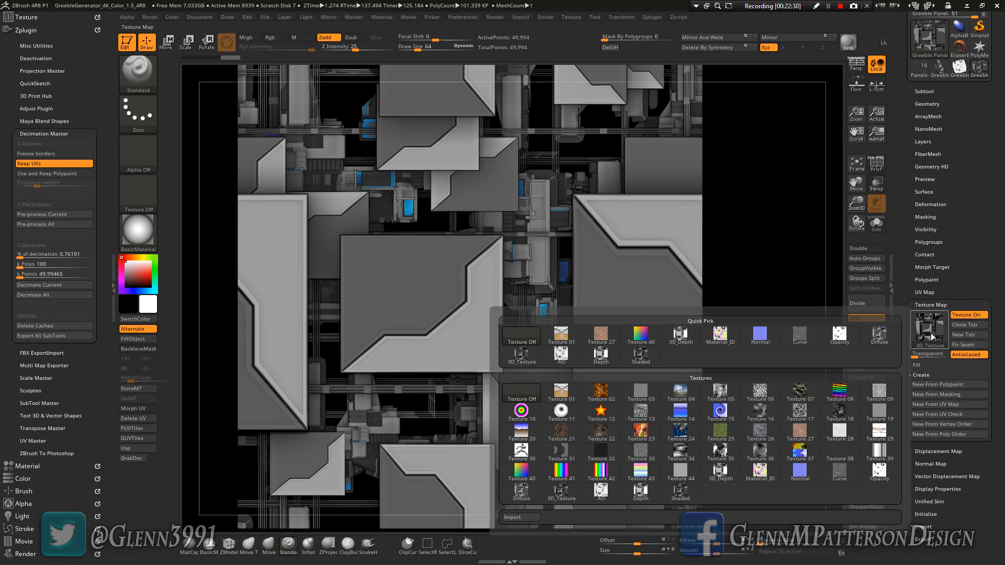
mouse_move(718, 341)
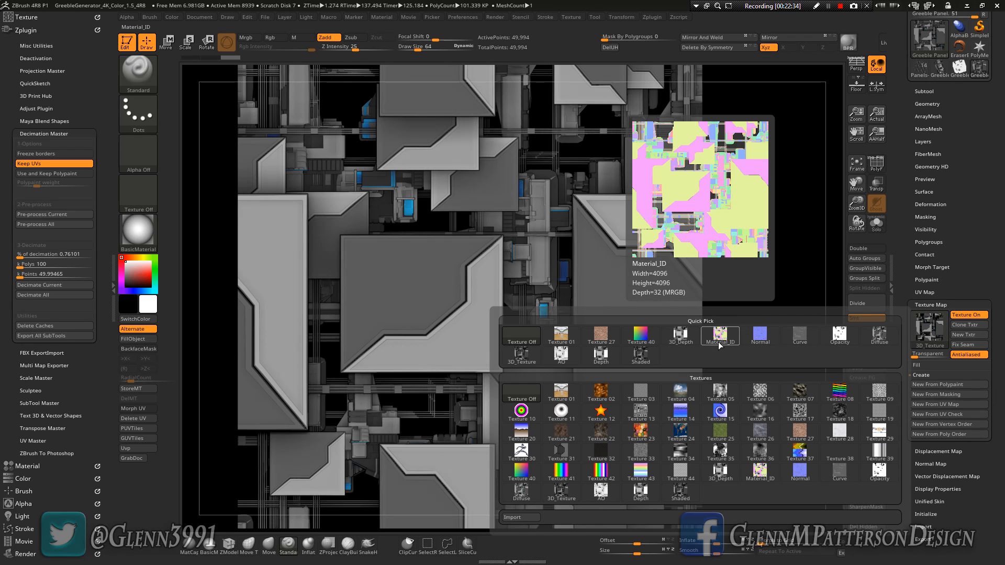
click(718, 341)
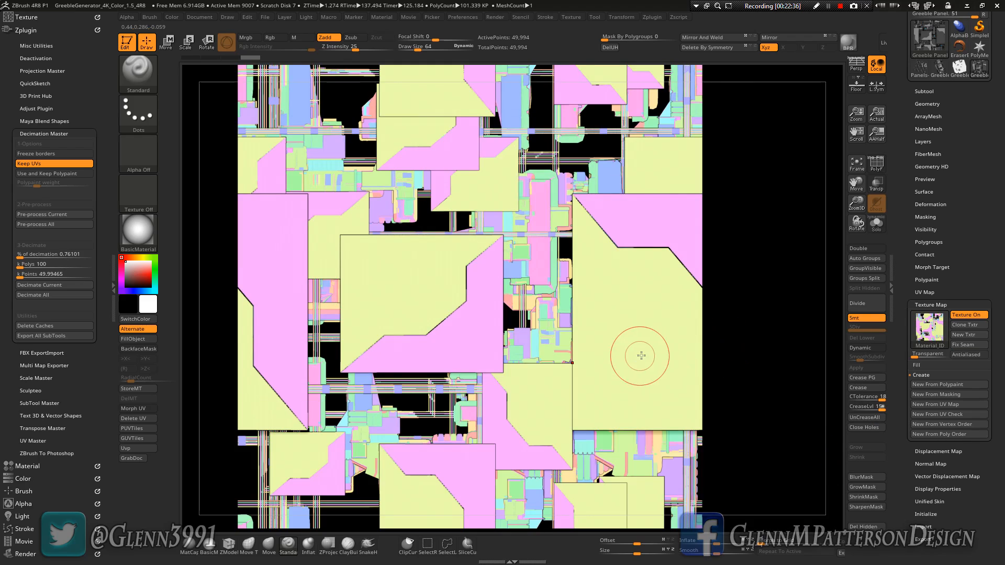
mouse_move(641, 356)
right_down()
mouse_move(660, 314)
mouse_move(651, 293)
mouse_move(639, 377)
mouse_move(606, 398)
mouse_move(646, 363)
right_up()
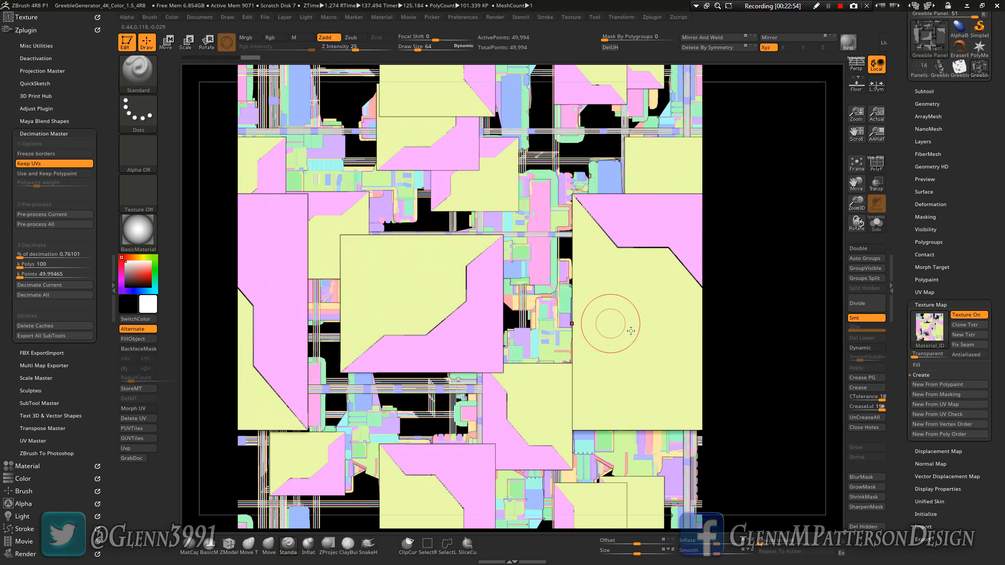
right_drag(633, 344, 635, 318)
click(931, 333)
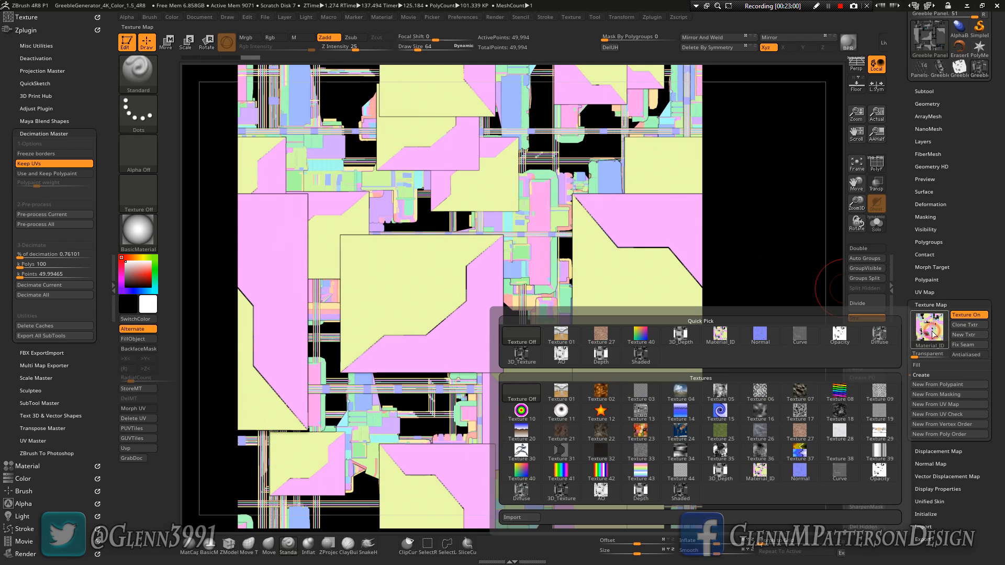
click(639, 359)
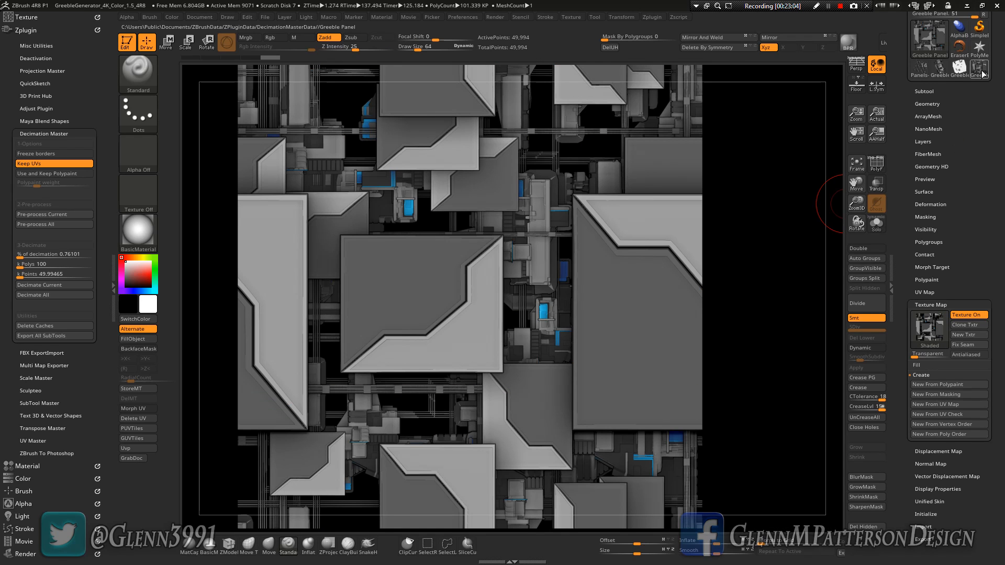
Switch to the Greeble Cylinder tool and decimate it to 200 k polys.
click(939, 75)
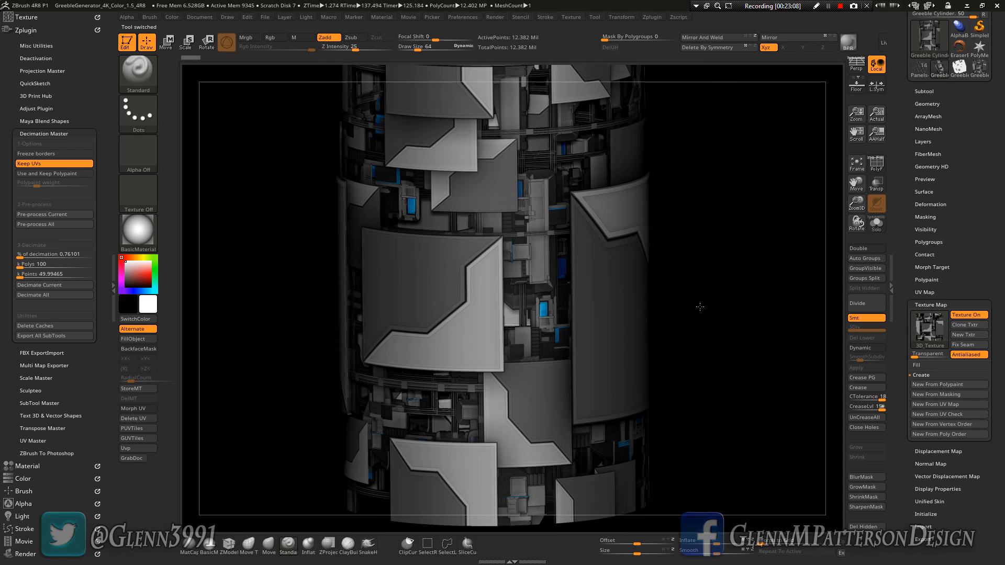
click(857, 167)
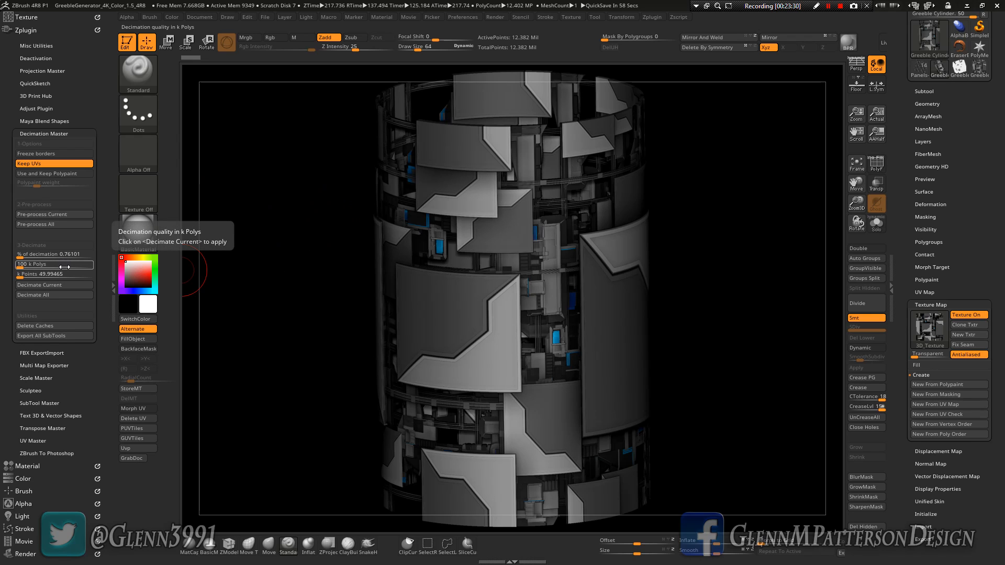
click(65, 267)
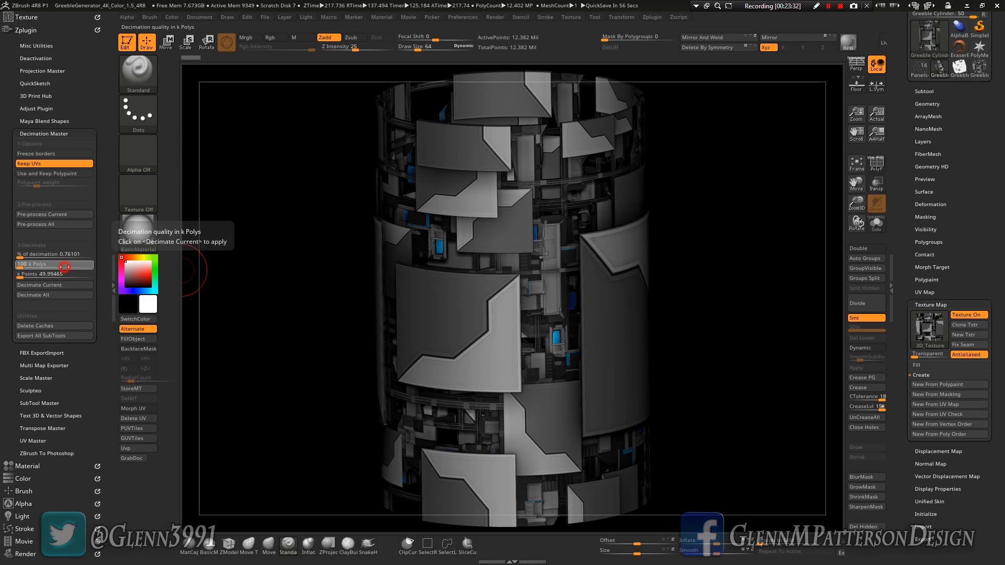
text(200)
key(Return)
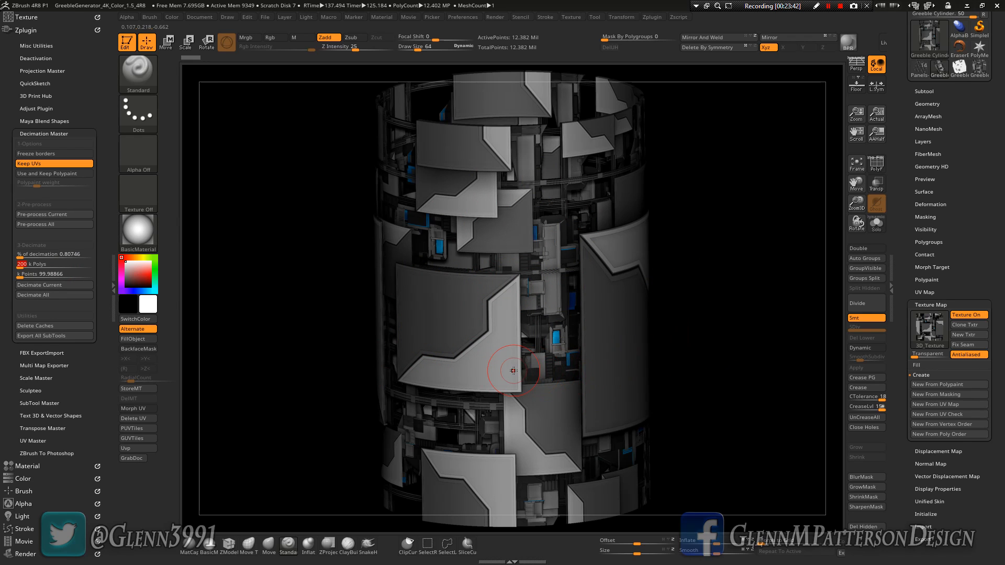
click(65, 285)
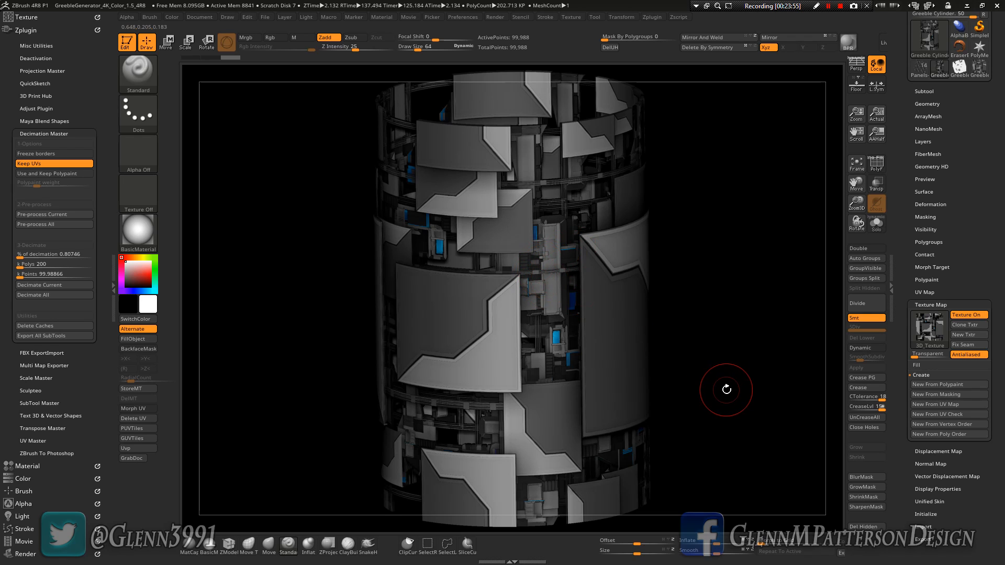
Examine the decimated cylinder's polyframe wireframe from several angles, and hide the polyframe.
click(876, 163)
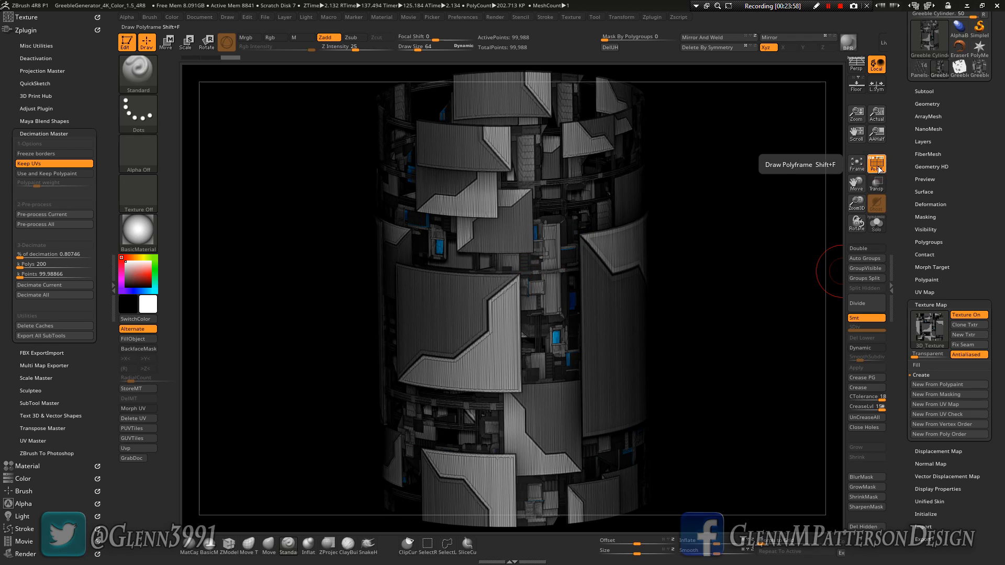
drag(709, 381, 680, 408)
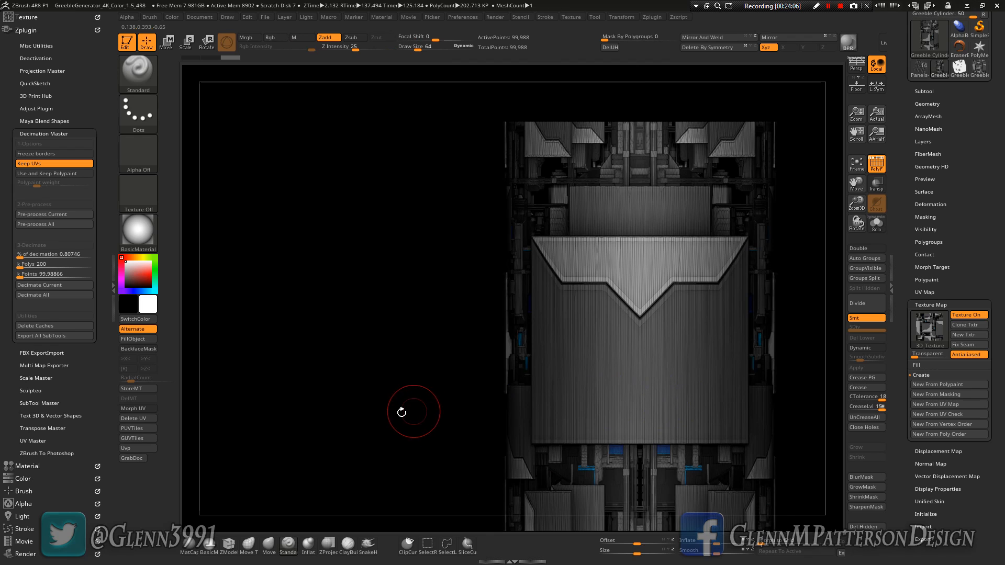
mouse_move(393, 413)
mouse_down()
mouse_move(428, 413)
mouse_move(769, 220)
mouse_up()
drag(830, 160, 699, 385)
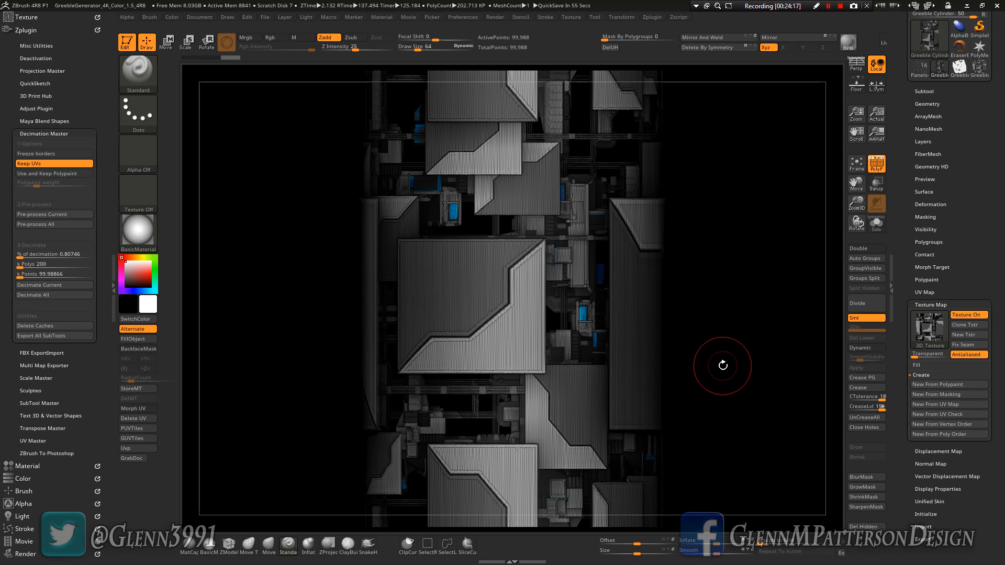
click(870, 176)
Set the cylinder's texture map to Normal.
click(931, 329)
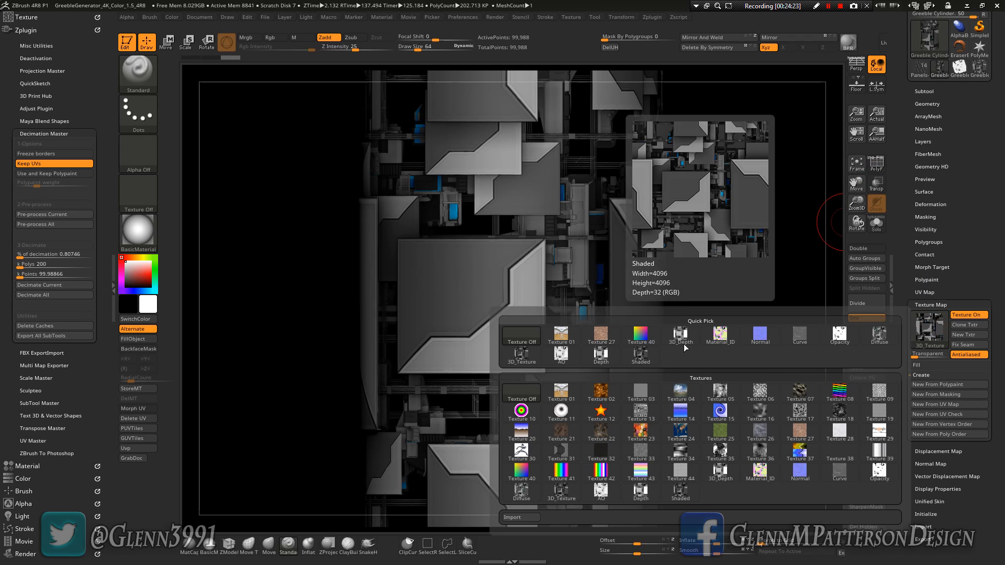
mouse_move(720, 338)
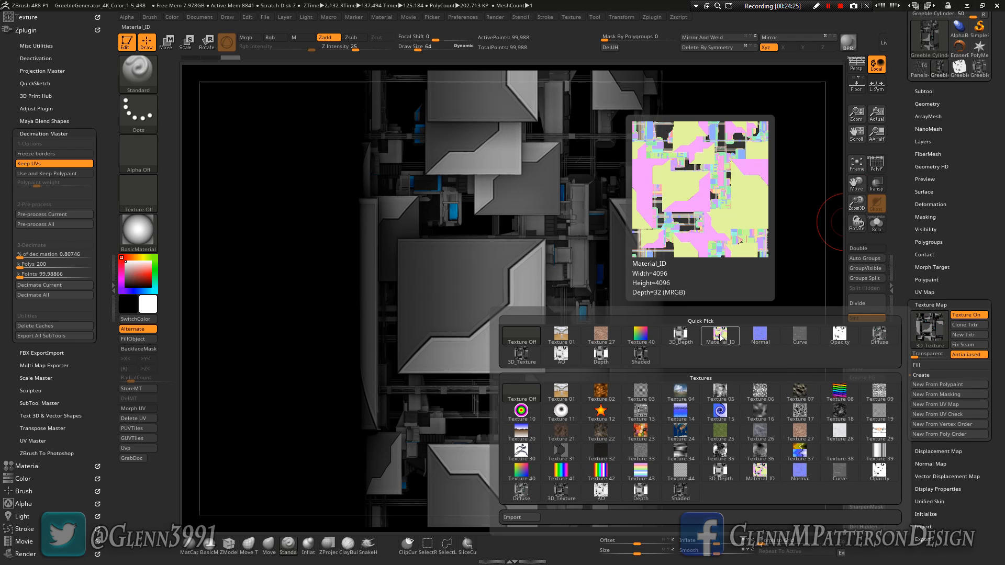
click(758, 337)
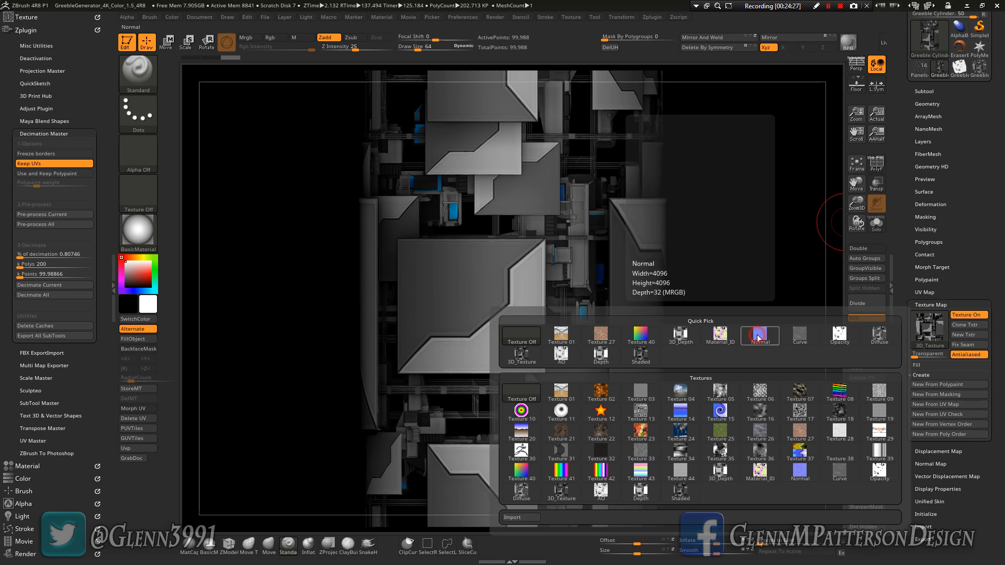
View the Normal map on the cylinder from another angle, and switch to the Greeble Panel tool.
drag(738, 398, 772, 409)
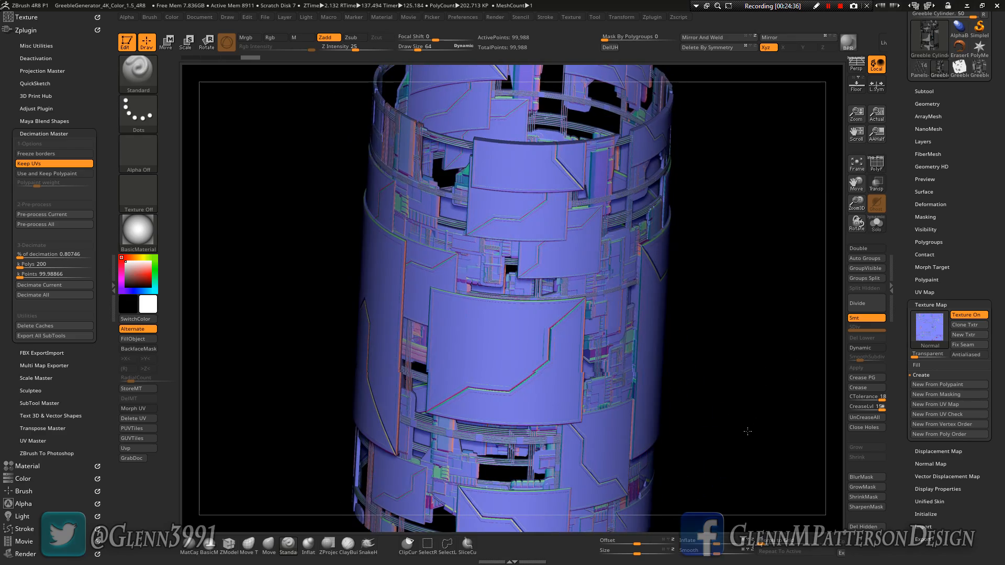
drag(977, 239, 989, 351)
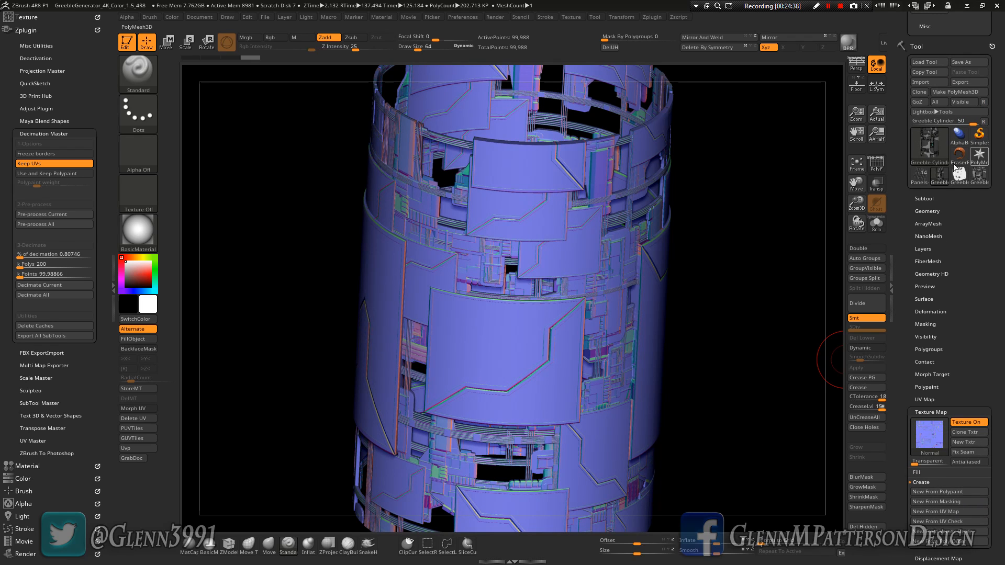
click(980, 178)
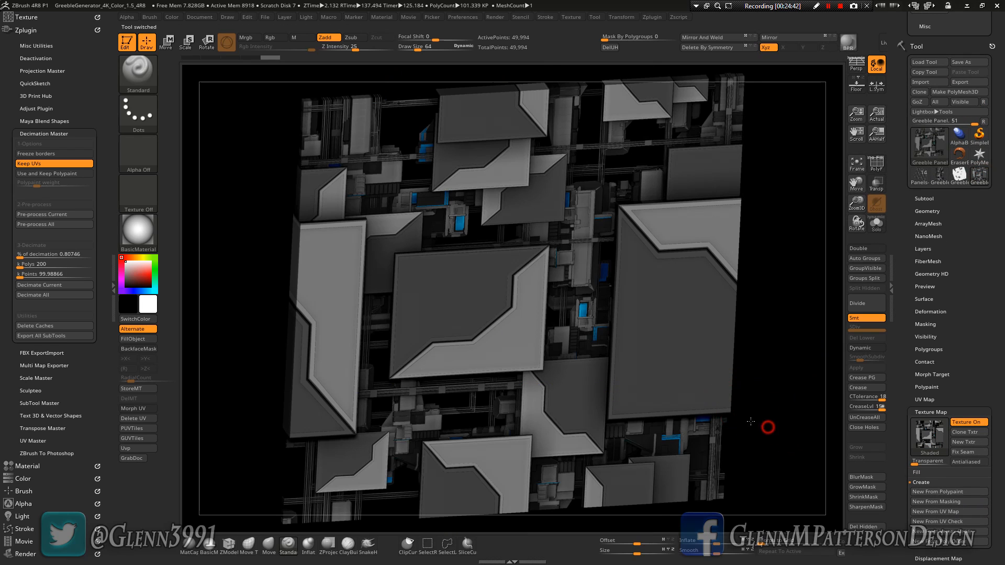
Examine the decimated panel's front, side edges and fine surface detail from several angles and distances.
drag(767, 424, 760, 406)
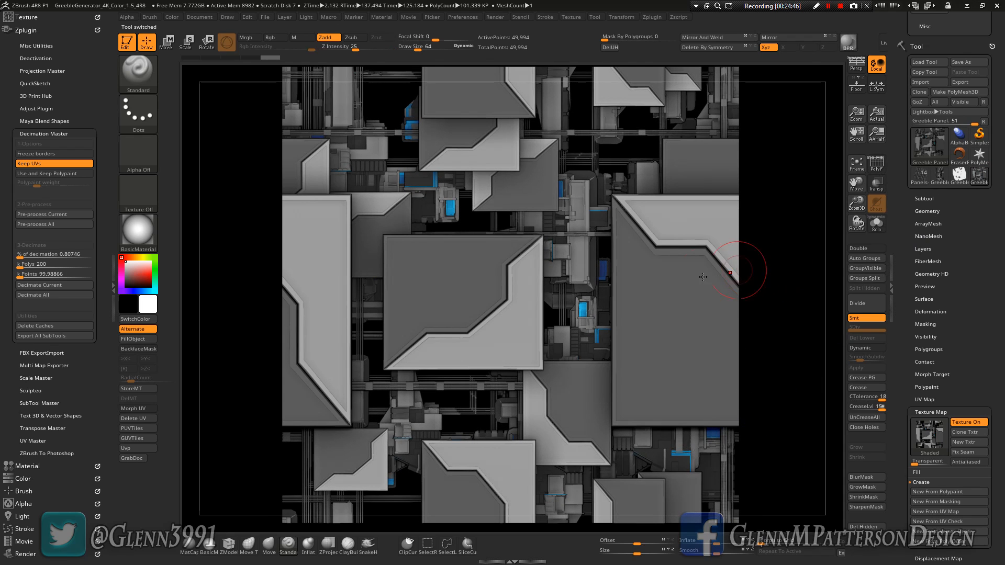
click(856, 164)
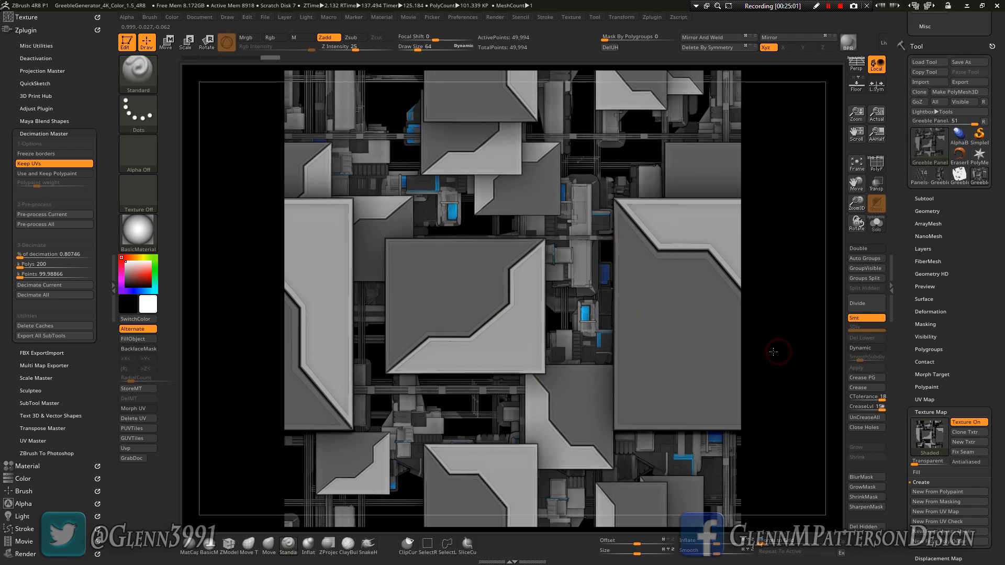
drag(774, 352, 743, 353)
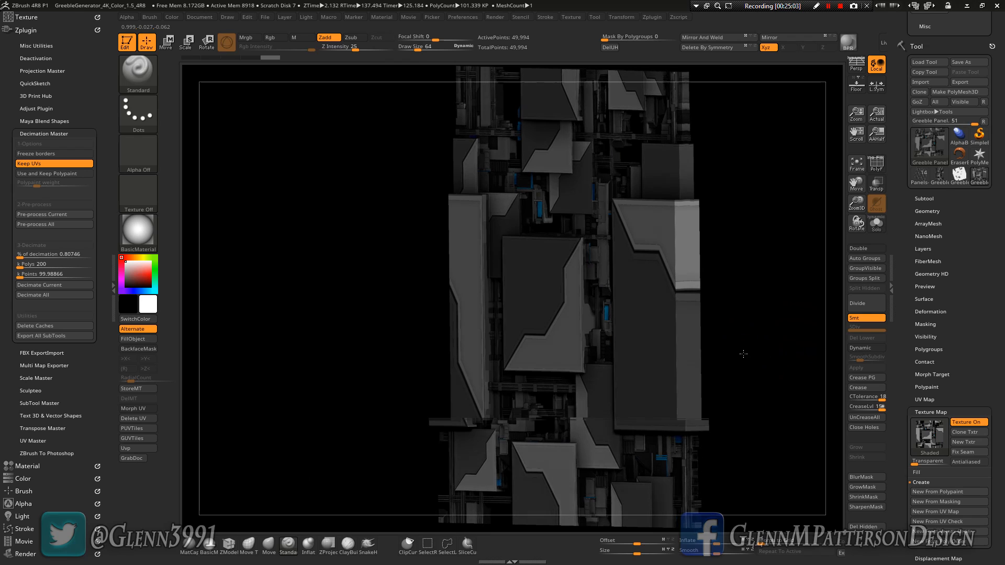
drag(760, 301, 743, 237)
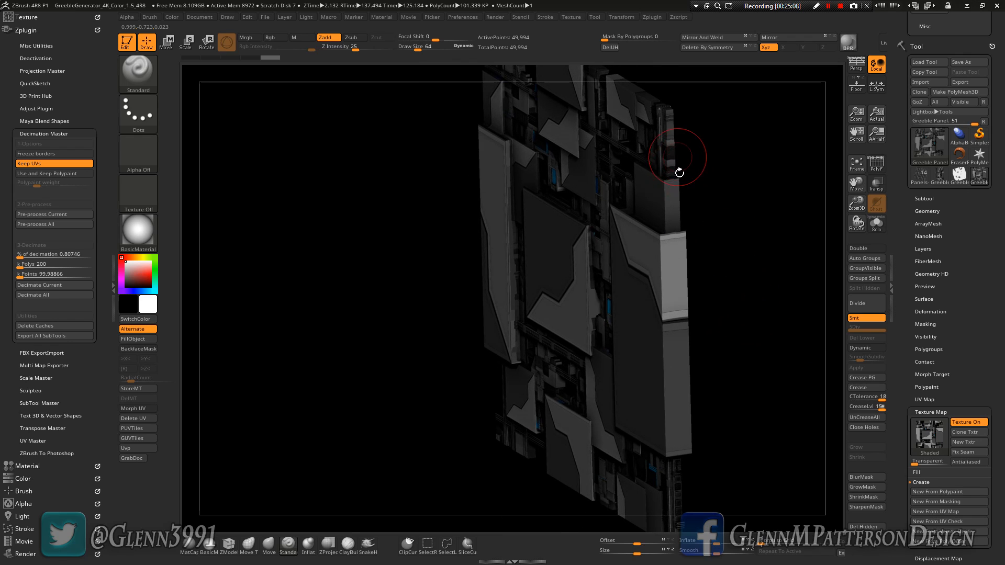
drag(857, 230, 865, 220)
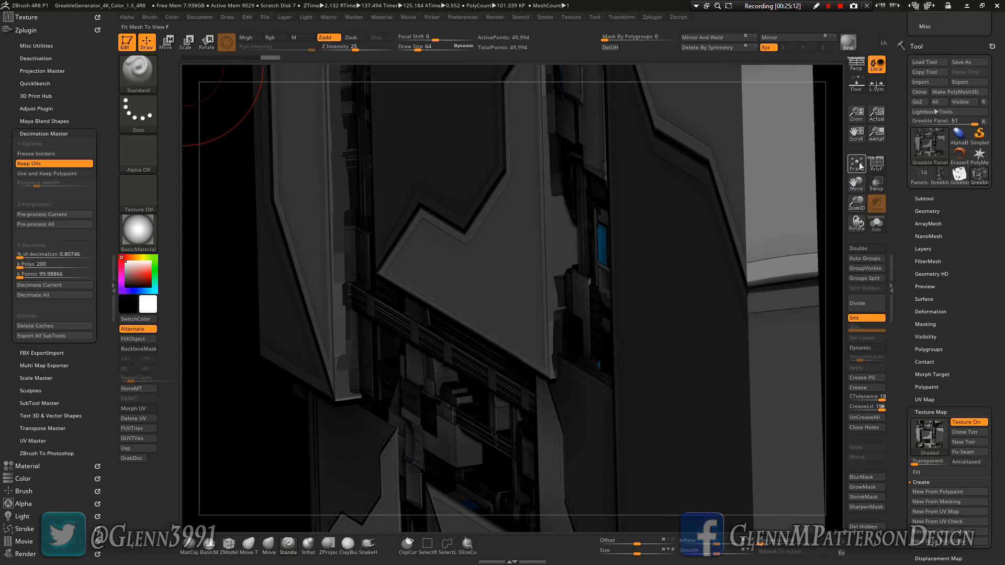
mouse_move(856, 183)
mouse_down()
mouse_move(801, 280)
mouse_move(796, 433)
mouse_up()
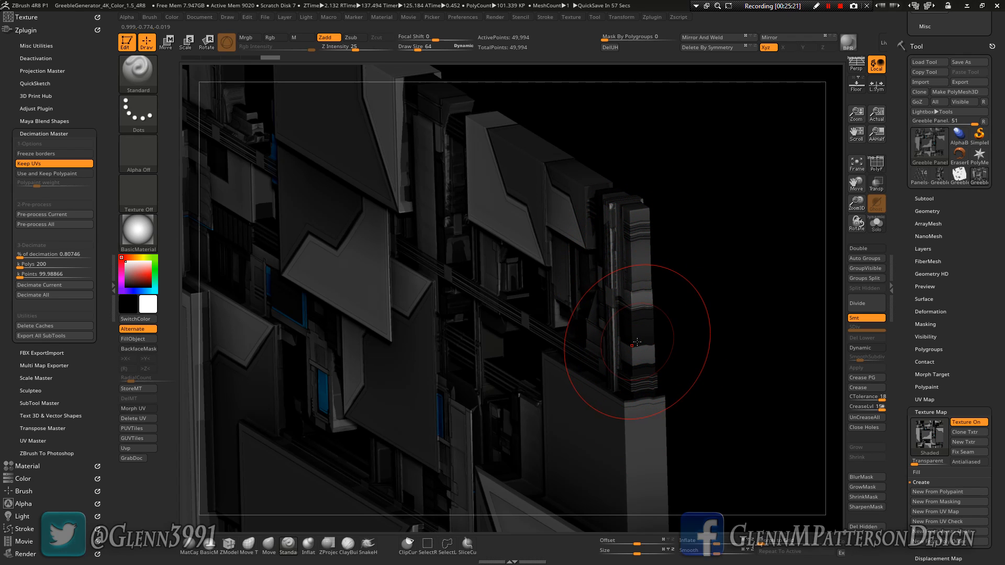
mouse_move(510, 258)
right_down()
mouse_move(564, 213)
mouse_move(538, 270)
mouse_move(427, 317)
mouse_move(439, 334)
mouse_move(456, 328)
right_up()
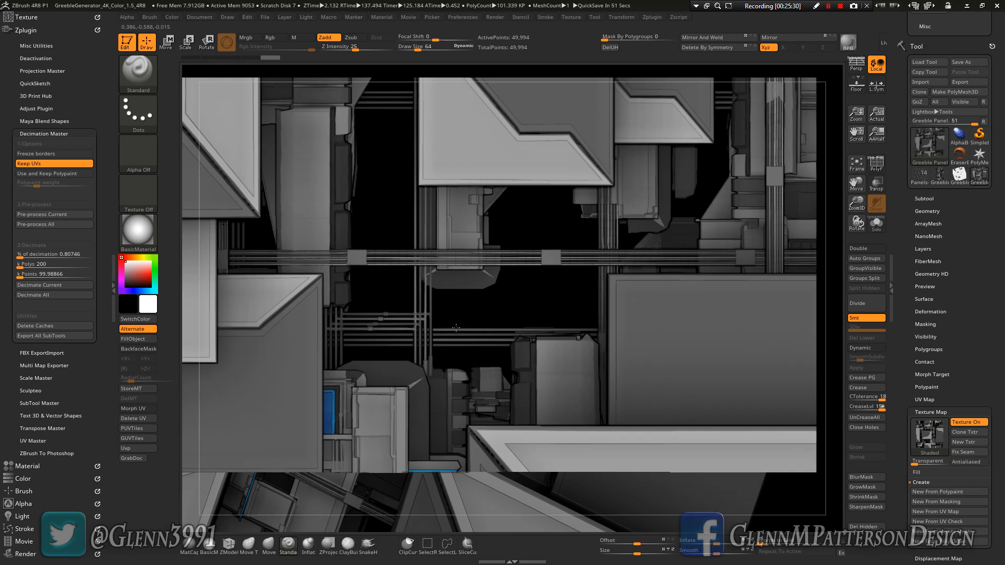
click(856, 164)
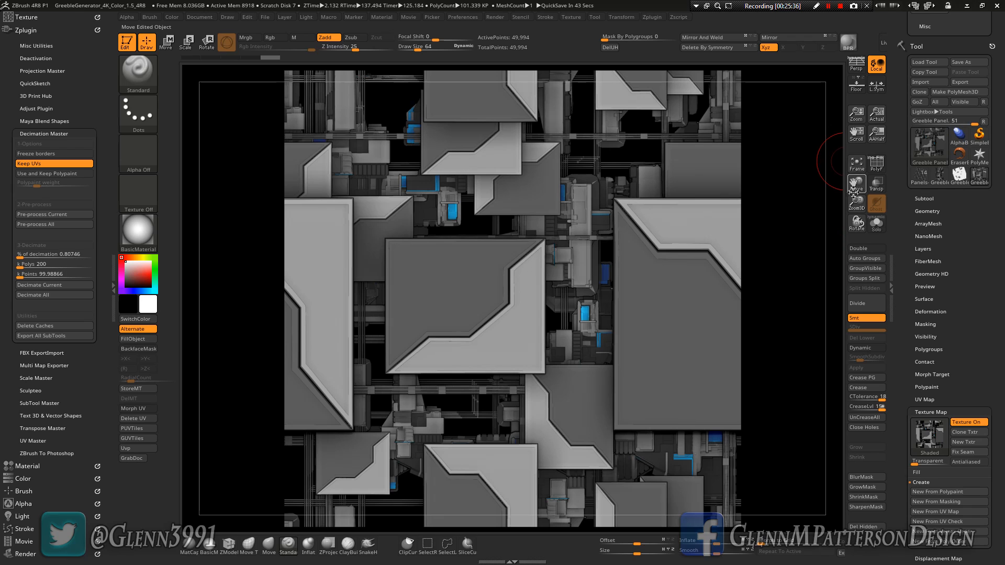
Turn the panel into an ArrayMesh with Repeat 3 and an X Amount offset of 3.
drag(855, 192, 866, 147)
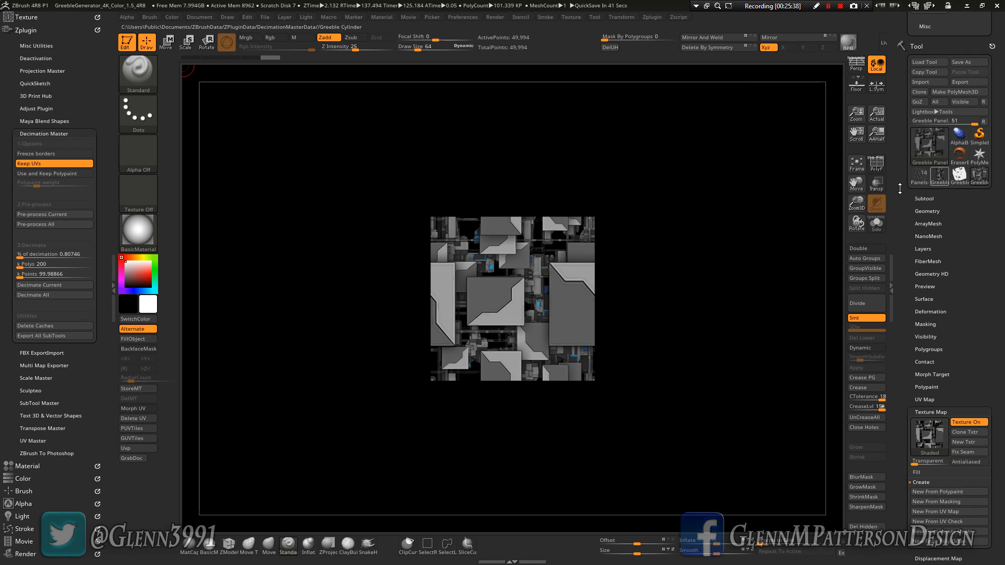
click(917, 224)
click(927, 254)
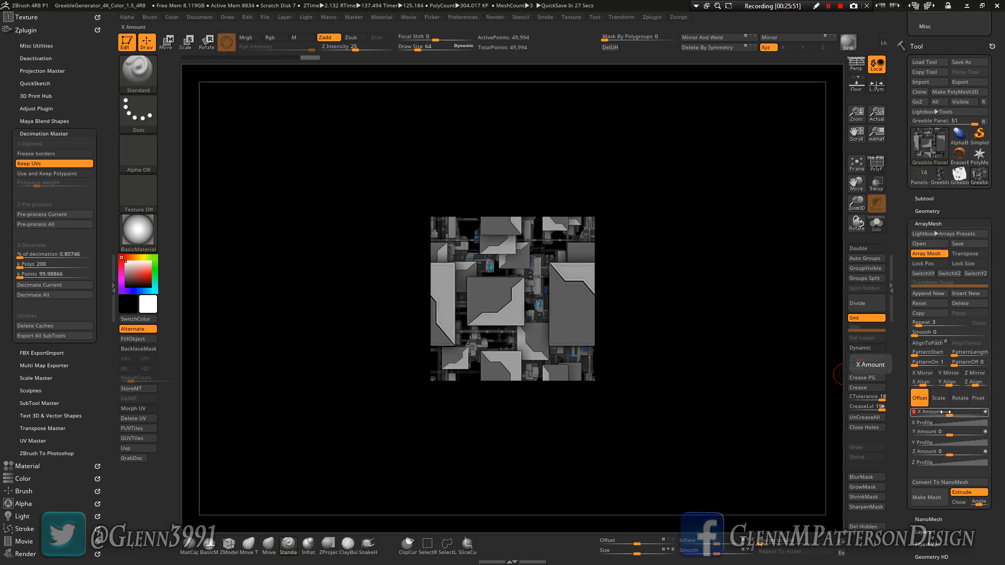
key(Return)
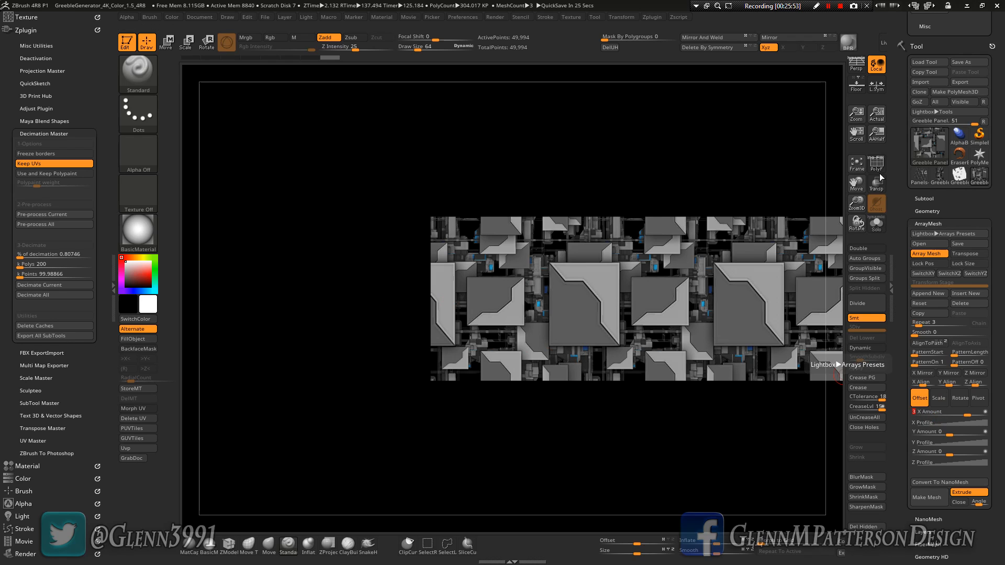
drag(857, 182, 780, 186)
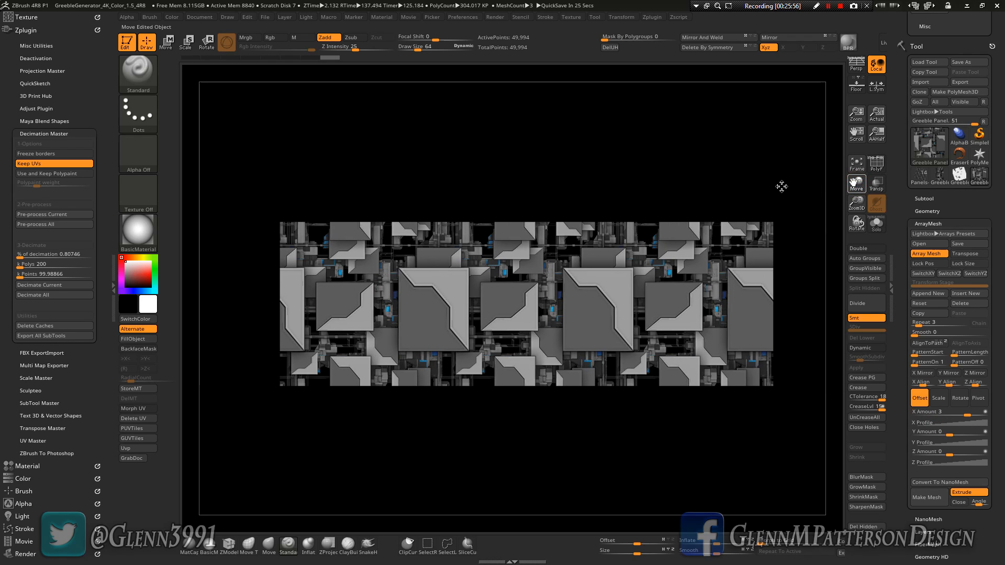
Inspect the seams between the arrayed panel copies up close for tiling.
right_drag(630, 285, 618, 305)
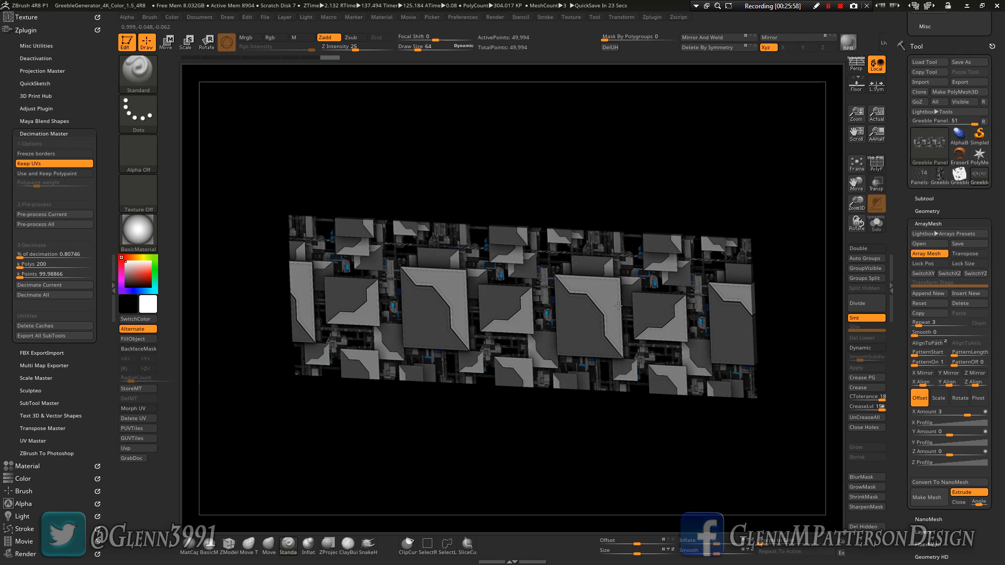
drag(859, 198, 851, 269)
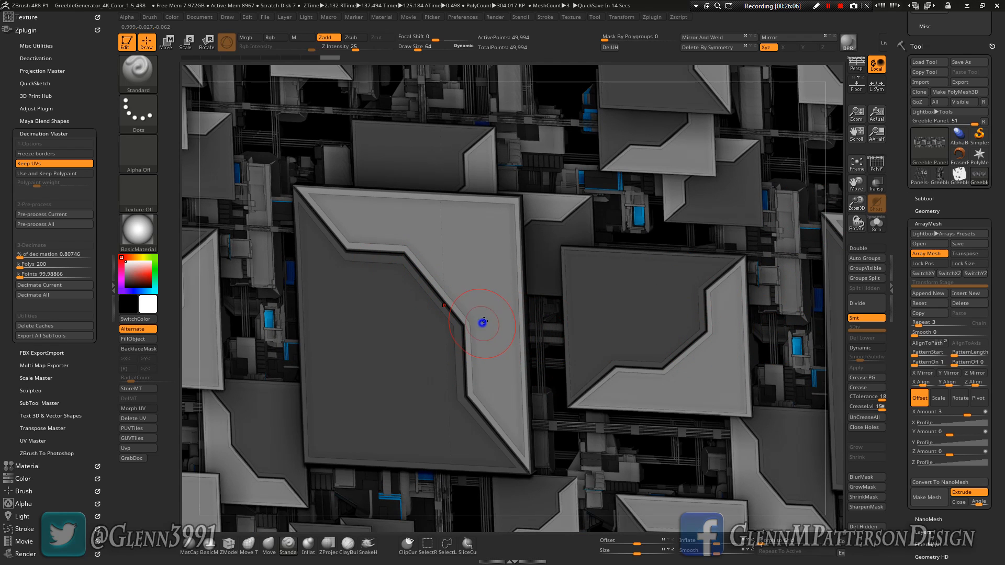
right_drag(483, 322, 494, 280)
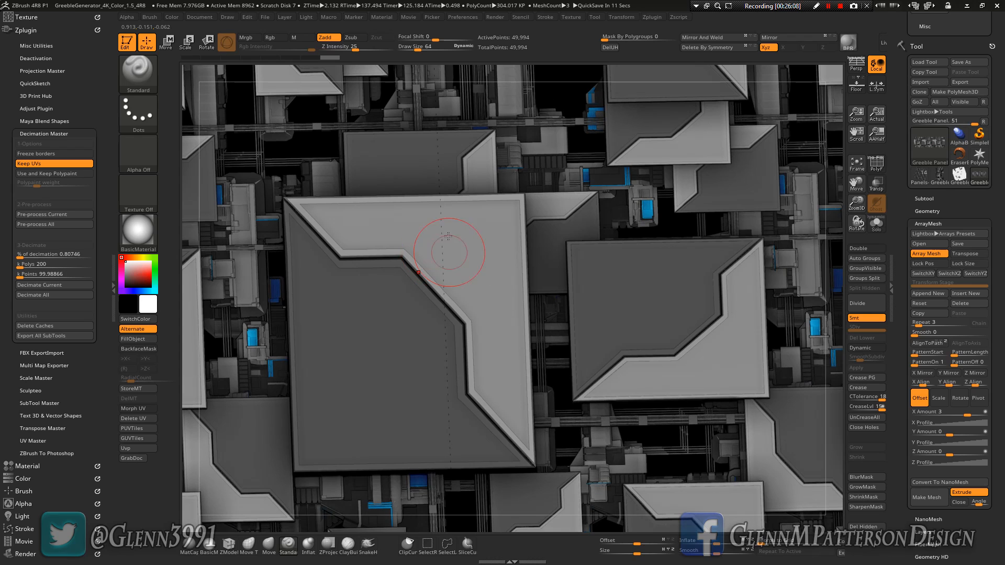
drag(857, 203, 861, 251)
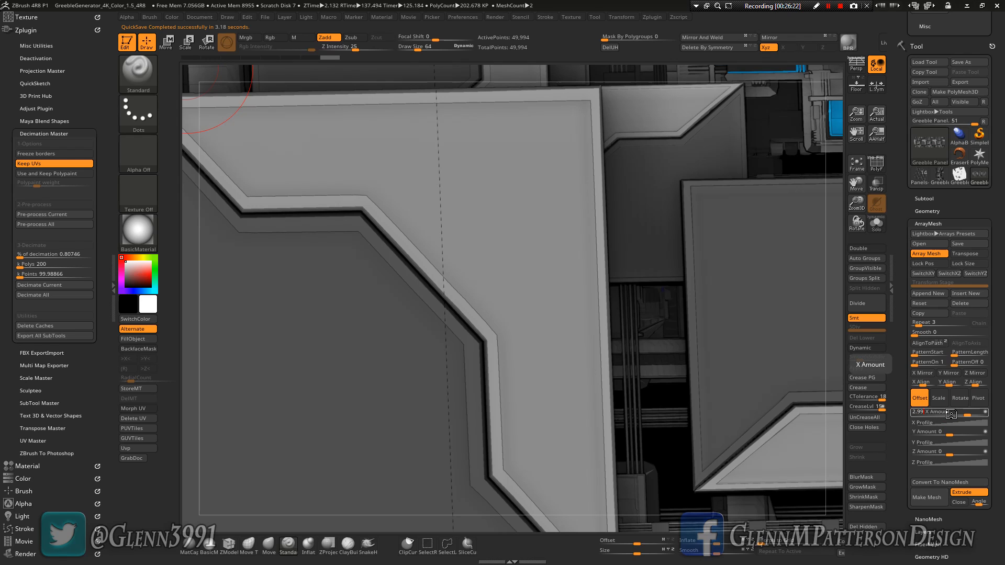
Try an X Amount of 2.99 for the array offset, restore it to 3, and review the whole array.
key(Return)
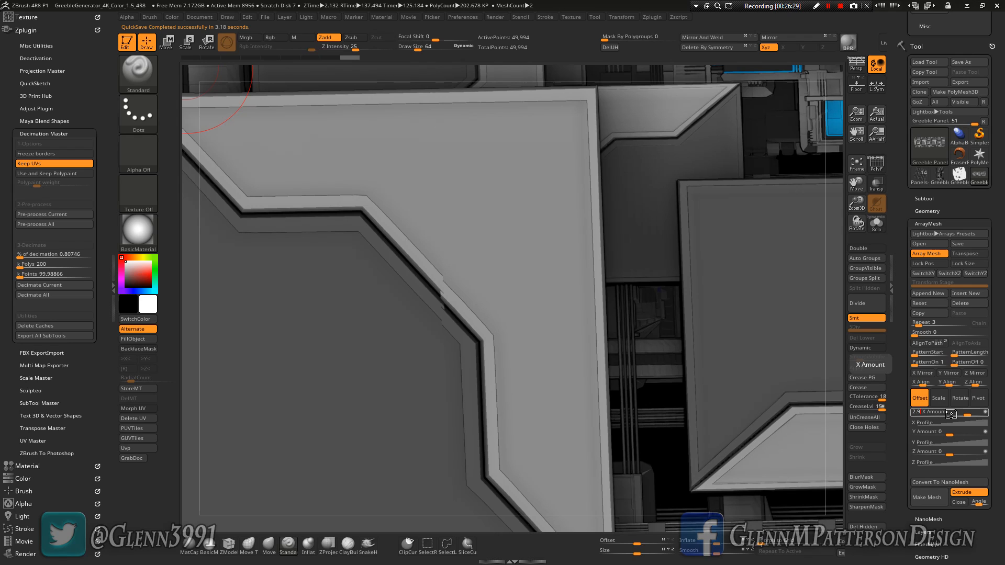
click(950, 414)
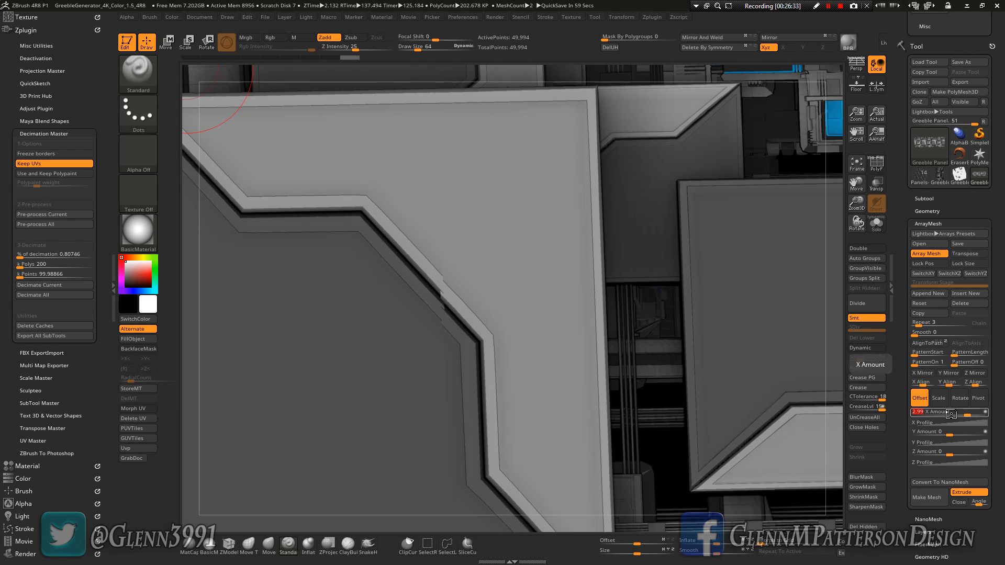
text(3)
key(Return)
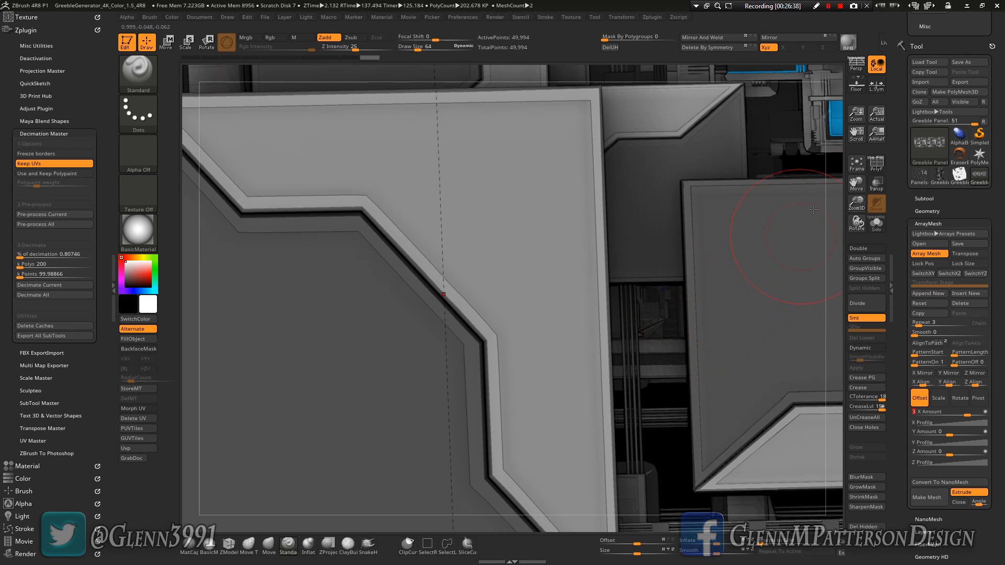
click(856, 163)
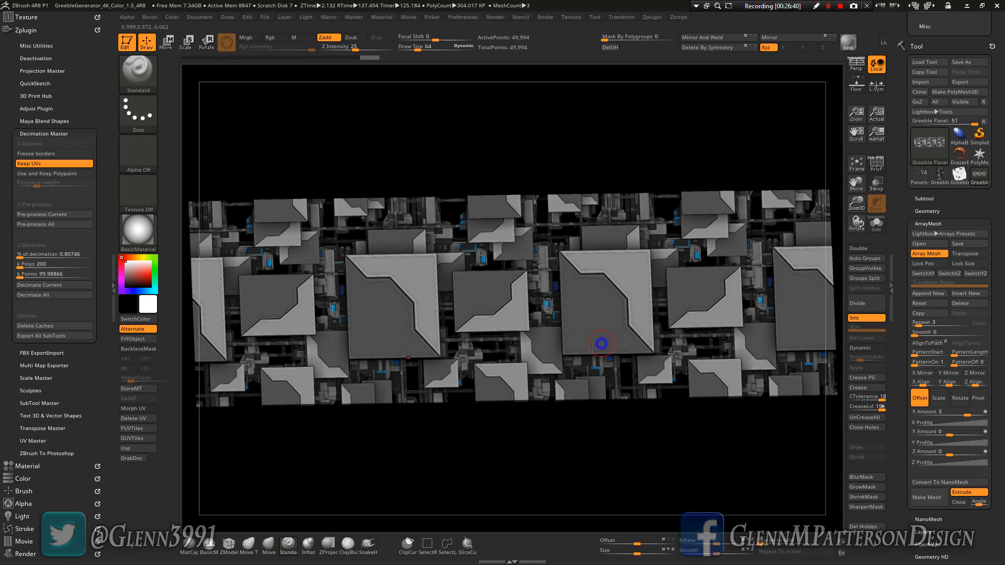
right_drag(602, 343, 596, 382)
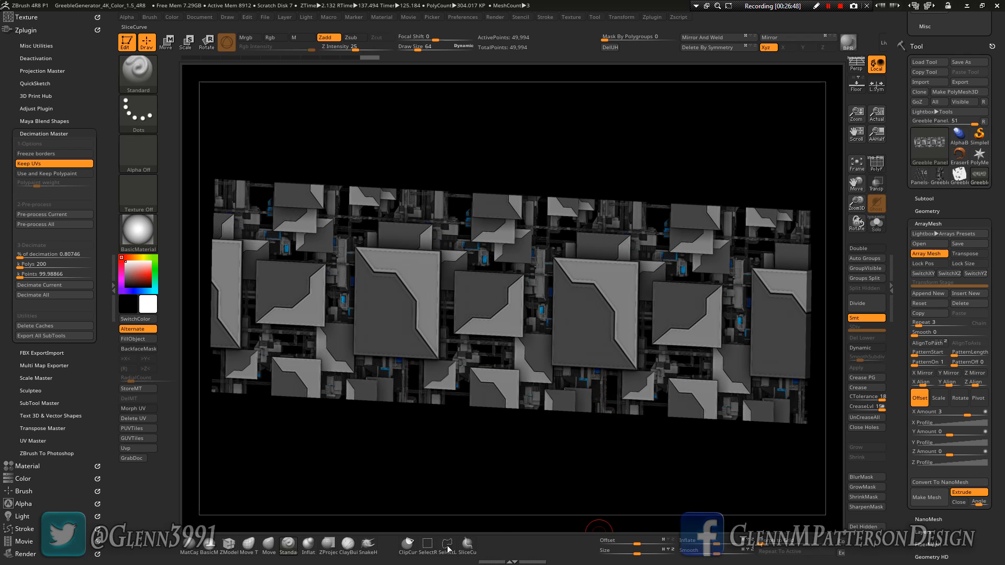
Switch to File Explorer and open the GreeblePlugData folder.
key(super)
click(296, 555)
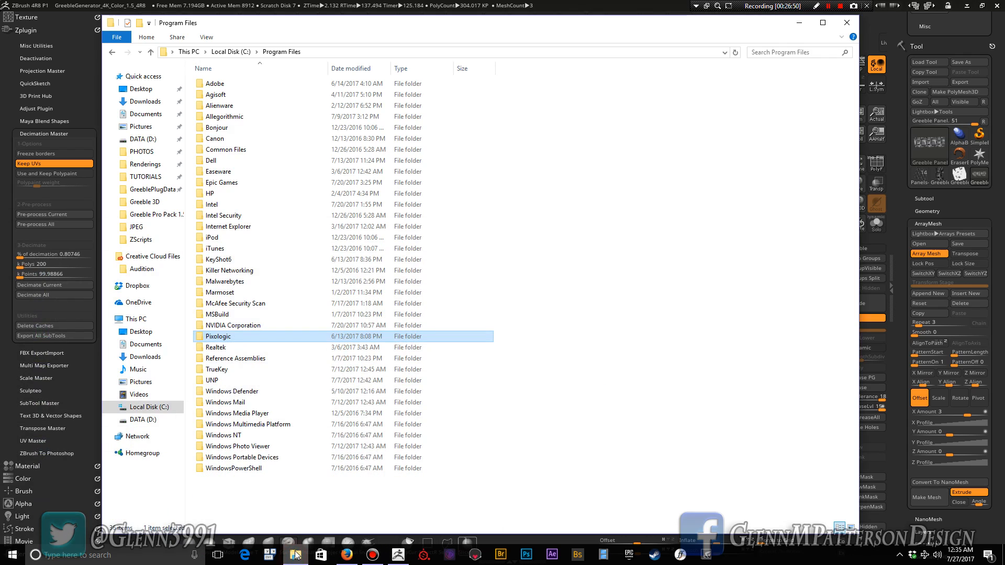
click(146, 191)
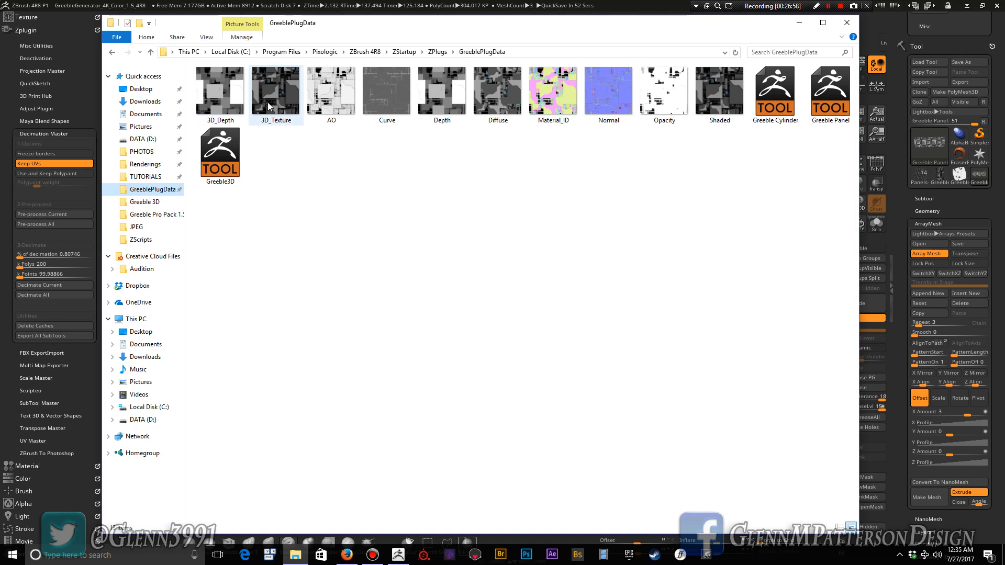
Examine the exported map images and the ZBrush tool files in GreeblePlugData, and return to ZBrush.
click(221, 100)
click(241, 238)
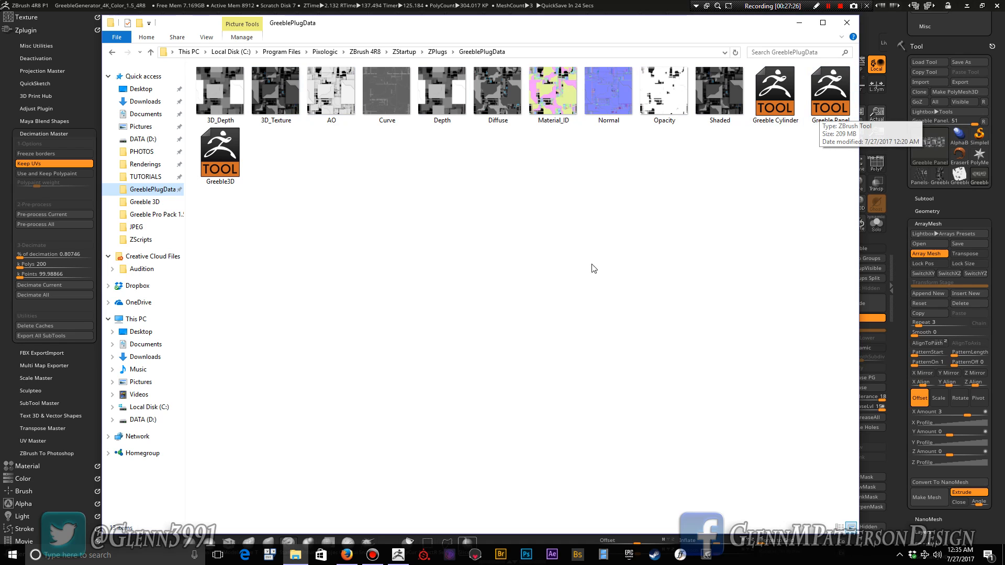
click(640, 332)
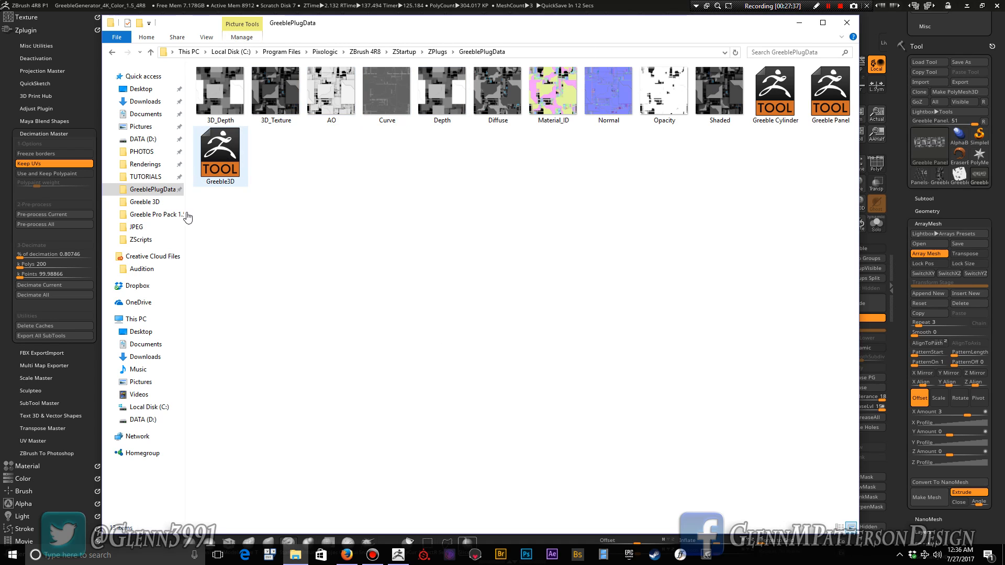
drag(265, 209, 220, 168)
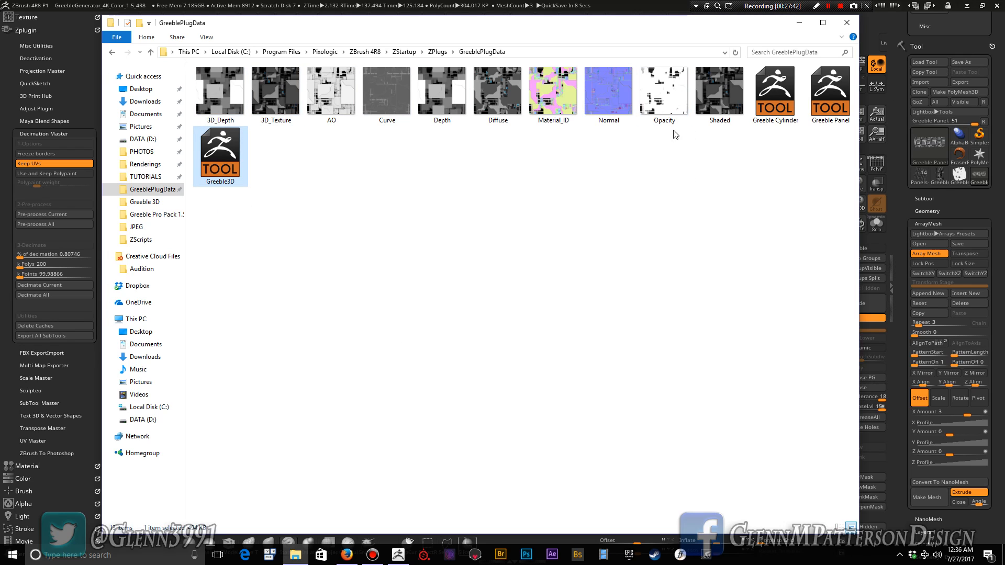
click(451, 291)
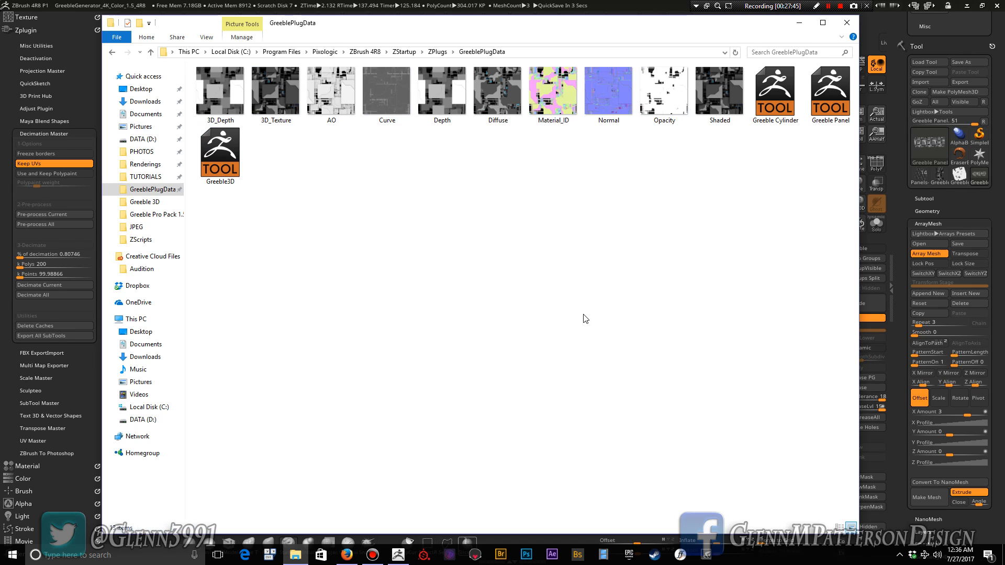
click(799, 24)
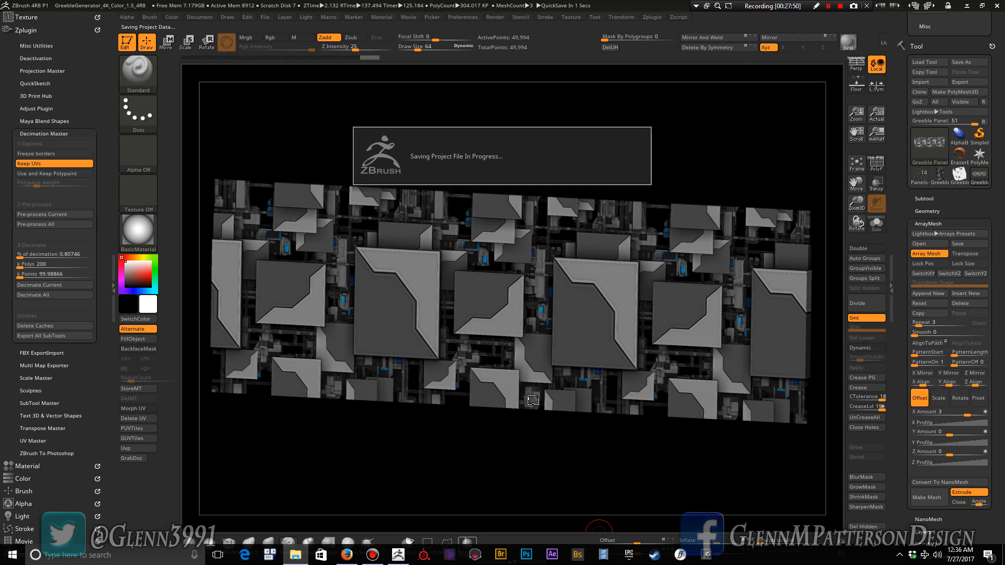
Open the Deformation settings, review the available deformers, and examine the panel array from several angles.
right_drag(528, 395, 523, 404)
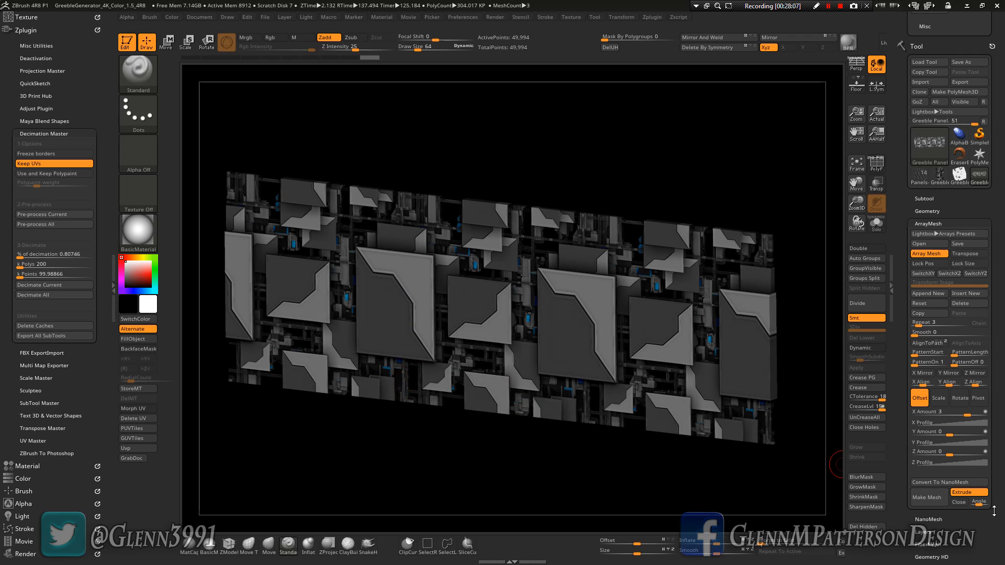
drag(999, 512, 1002, 244)
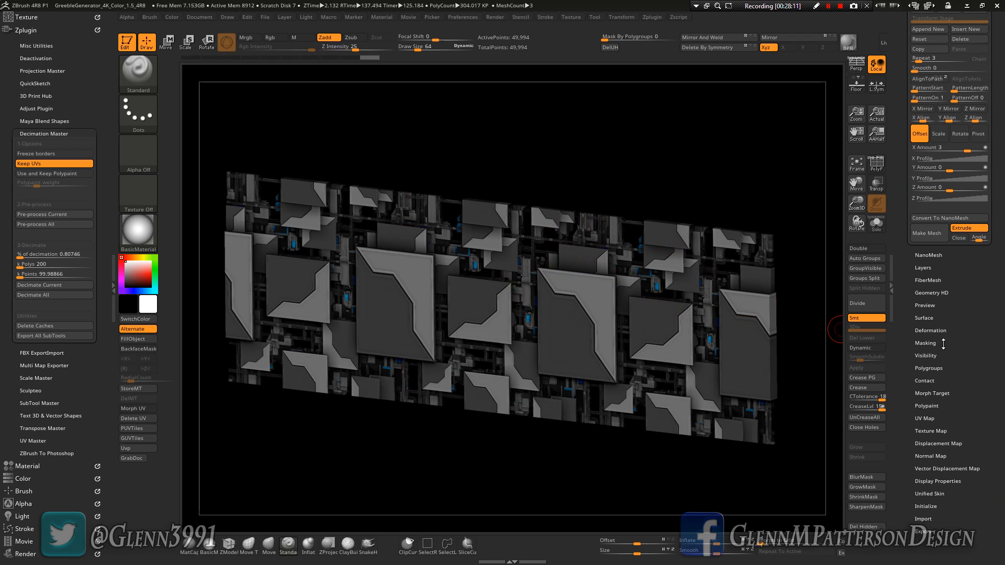
click(931, 330)
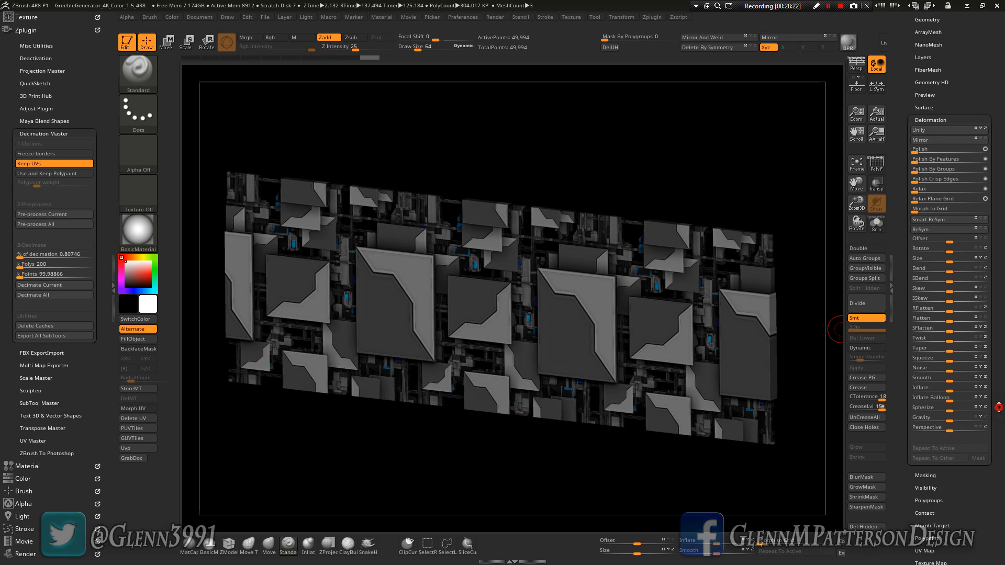
drag(999, 407, 1000, 486)
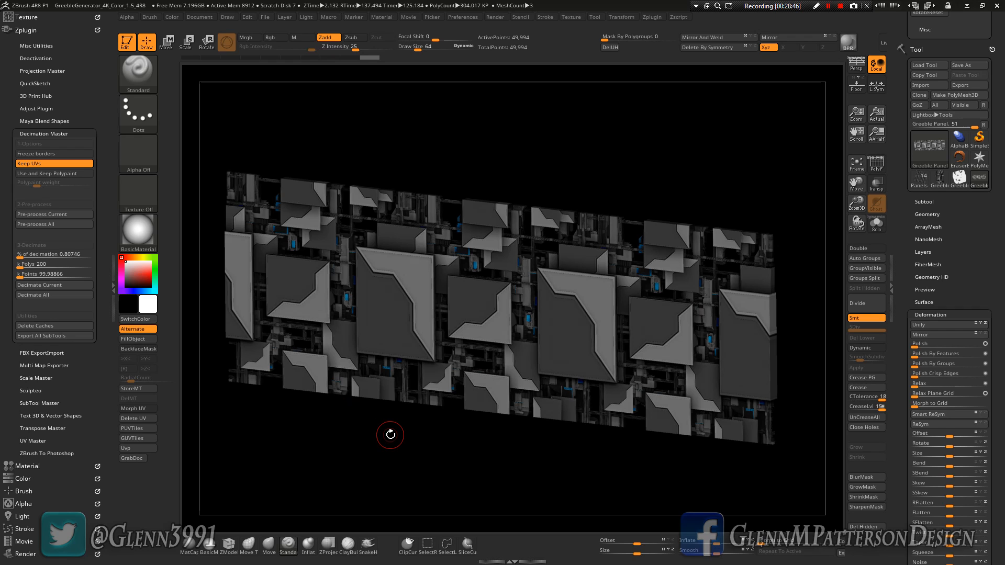
mouse_move(372, 442)
mouse_down()
mouse_move(356, 387)
mouse_move(390, 403)
mouse_move(401, 427)
mouse_move(367, 390)
mouse_move(454, 294)
mouse_up()
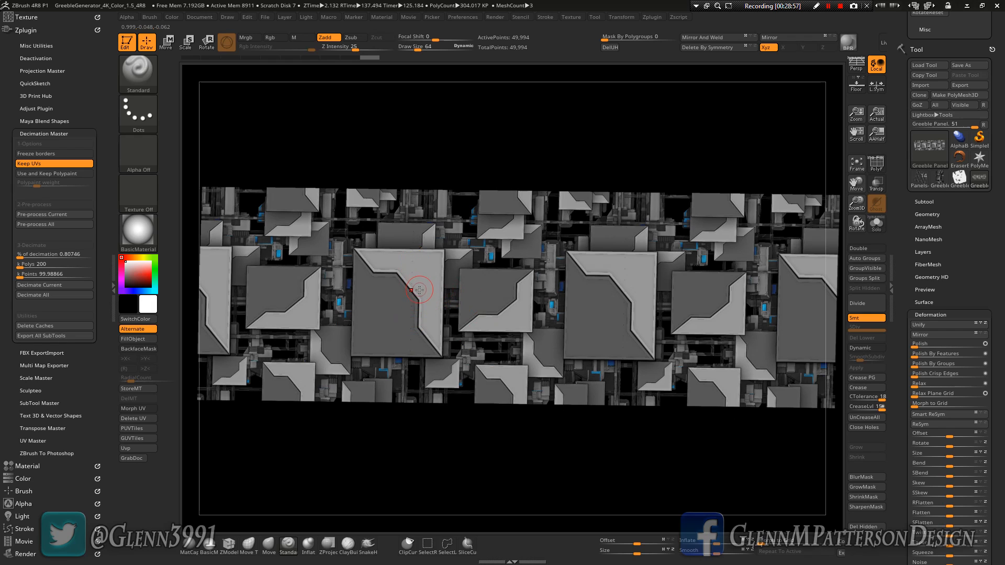
right_drag(419, 289, 412, 261)
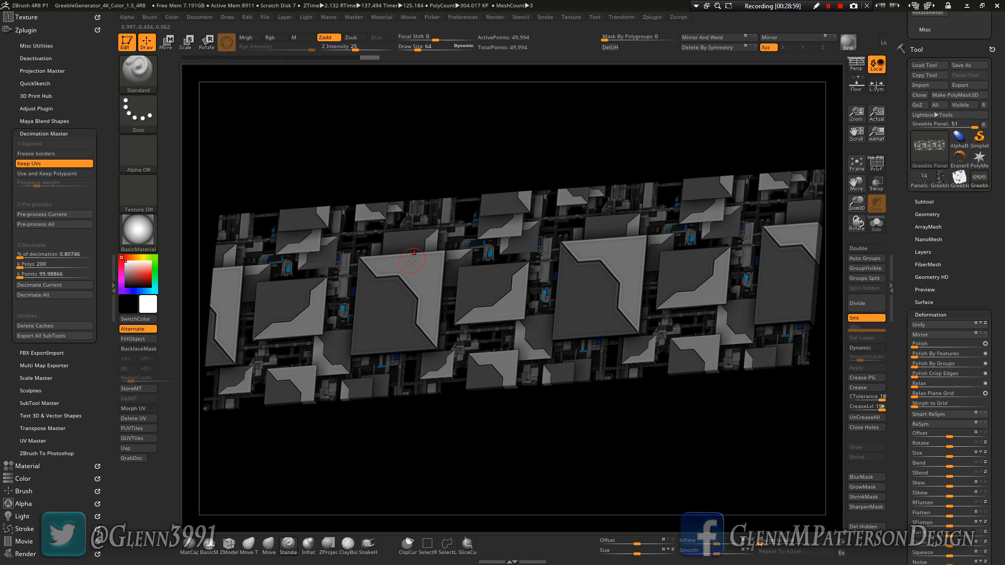